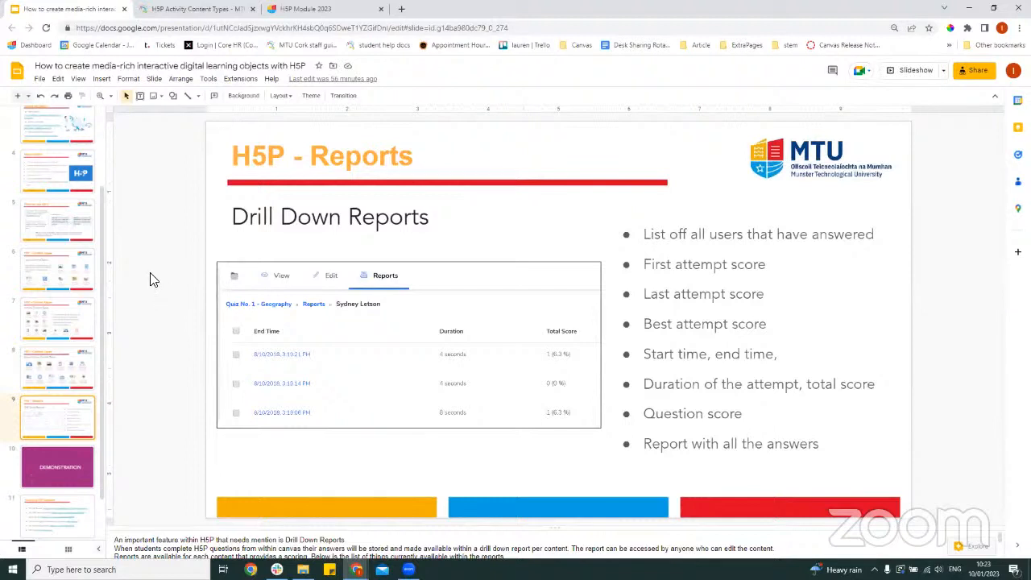
Show the Demonstration slide and switch to the Canvas course's H5P Activities units.
left_click(58, 484)
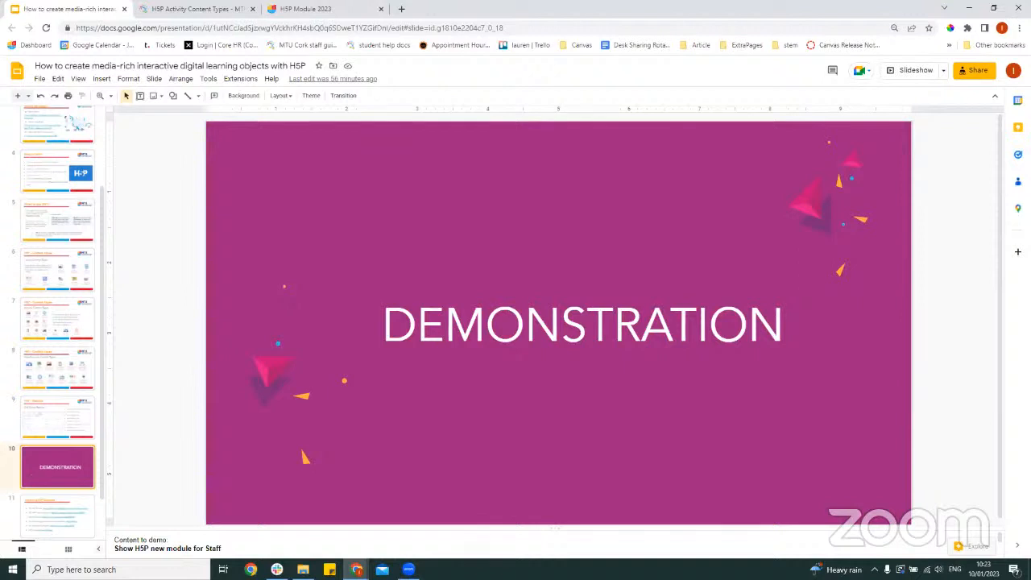
left_click_drag(172, 6, 202, 12)
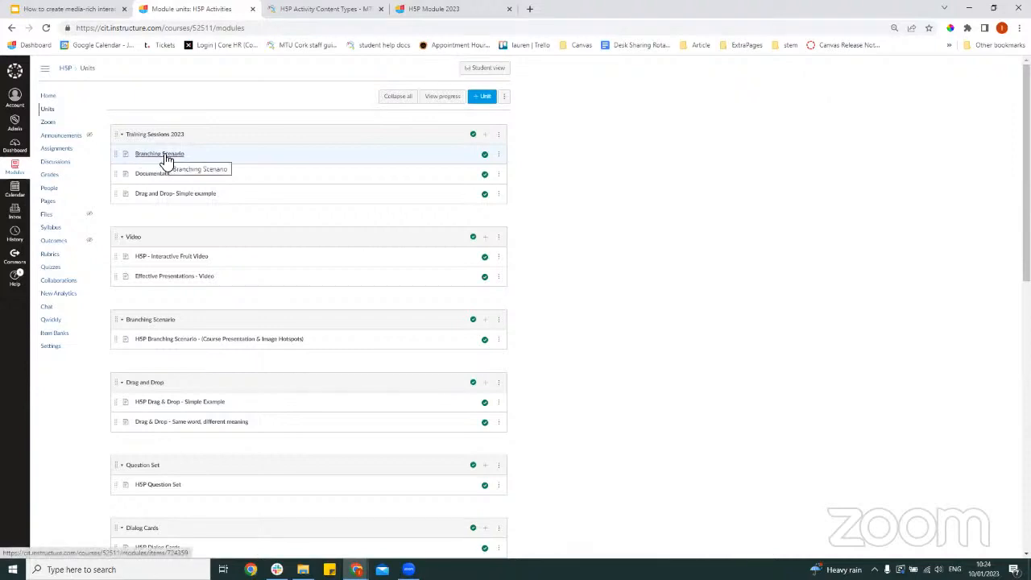
Add a new page named Branching Scenario to the Training Sessions 2023 unit.
left_click(485, 135)
left_click(448, 250)
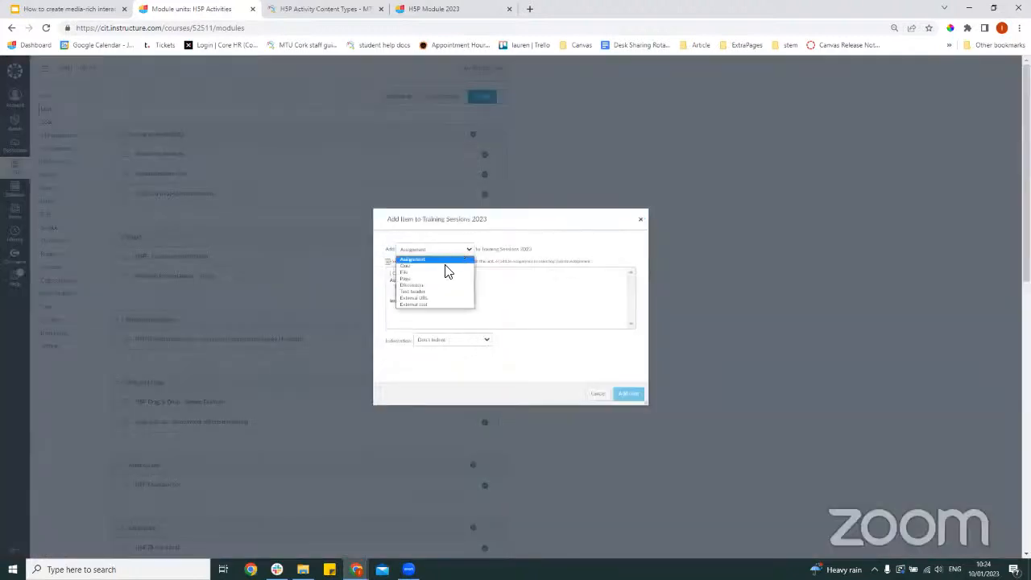
left_click(437, 279)
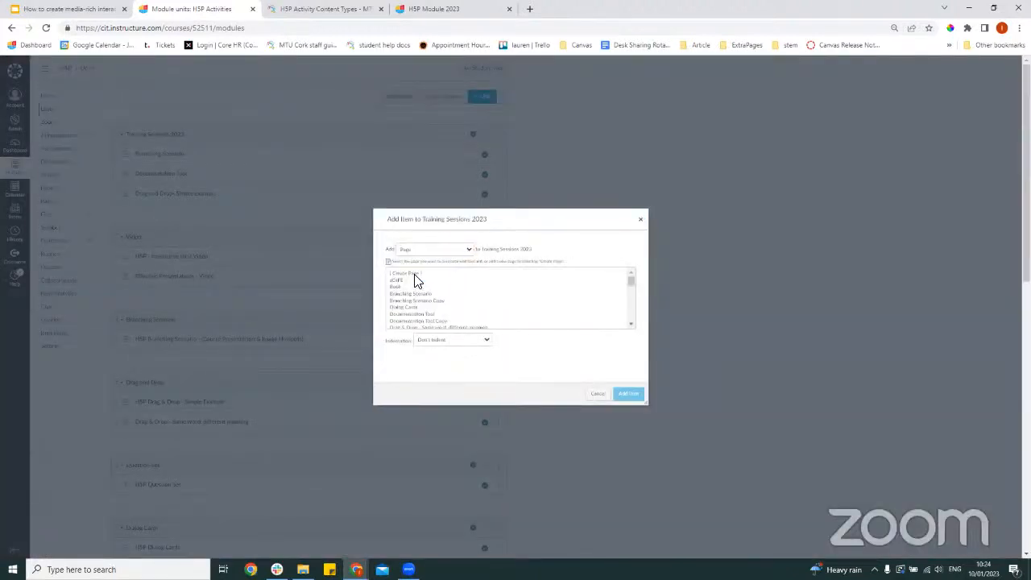
left_click(420, 275)
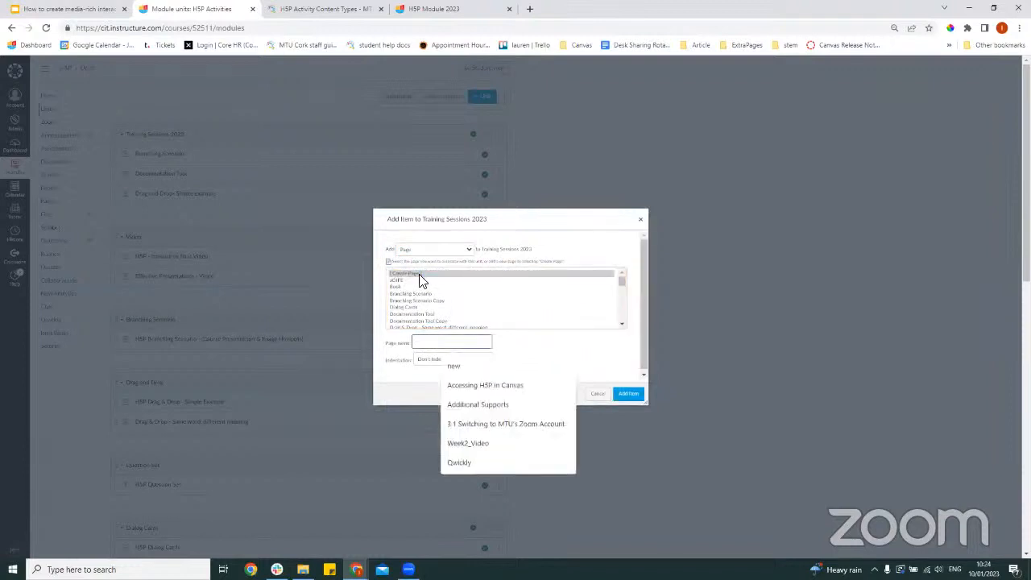
type("Branching Scenario")
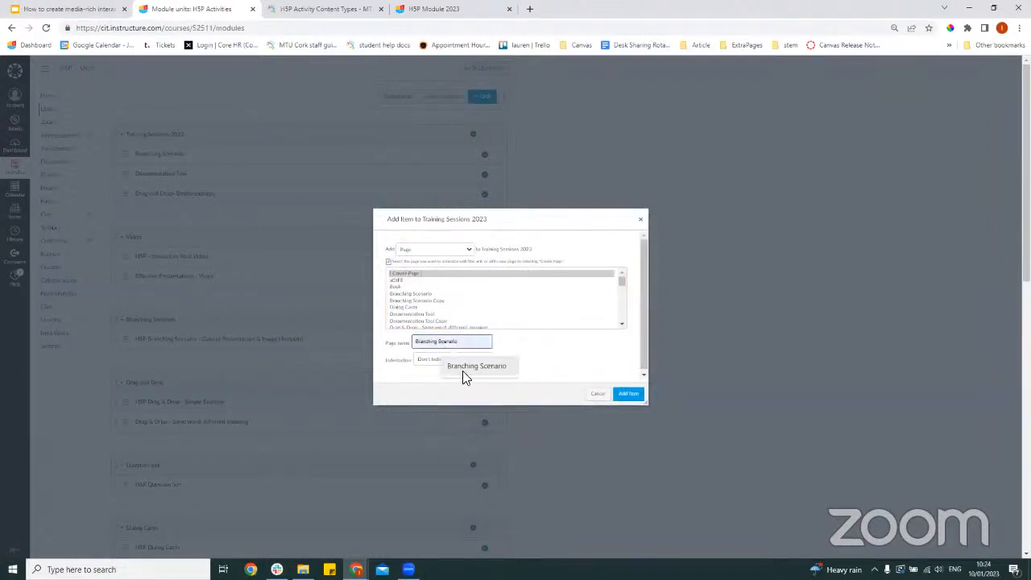
left_click(463, 371)
left_click(629, 393)
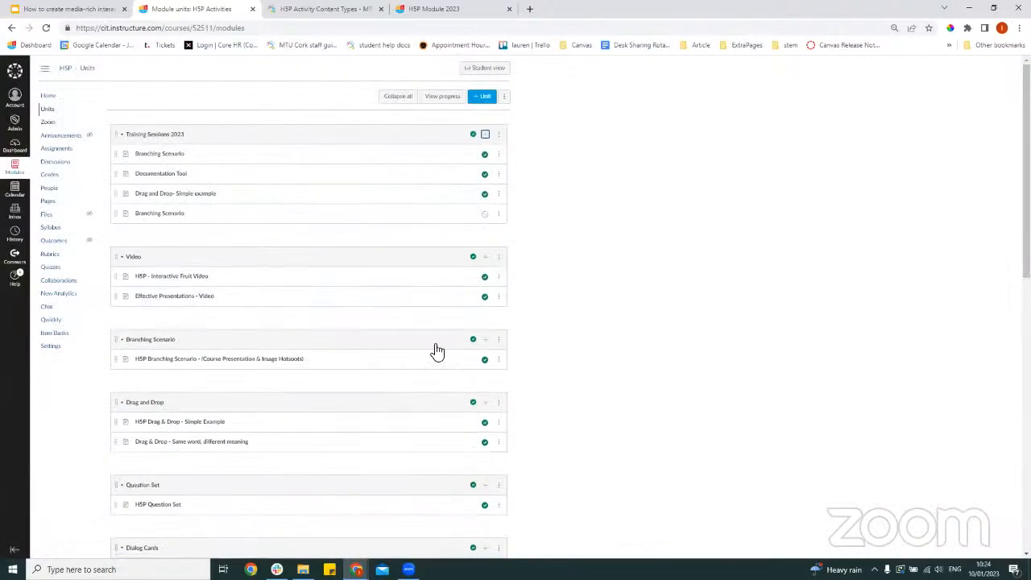
Publish the newly added Branching Scenario page and open it for editing.
left_click(485, 214)
left_click(170, 216)
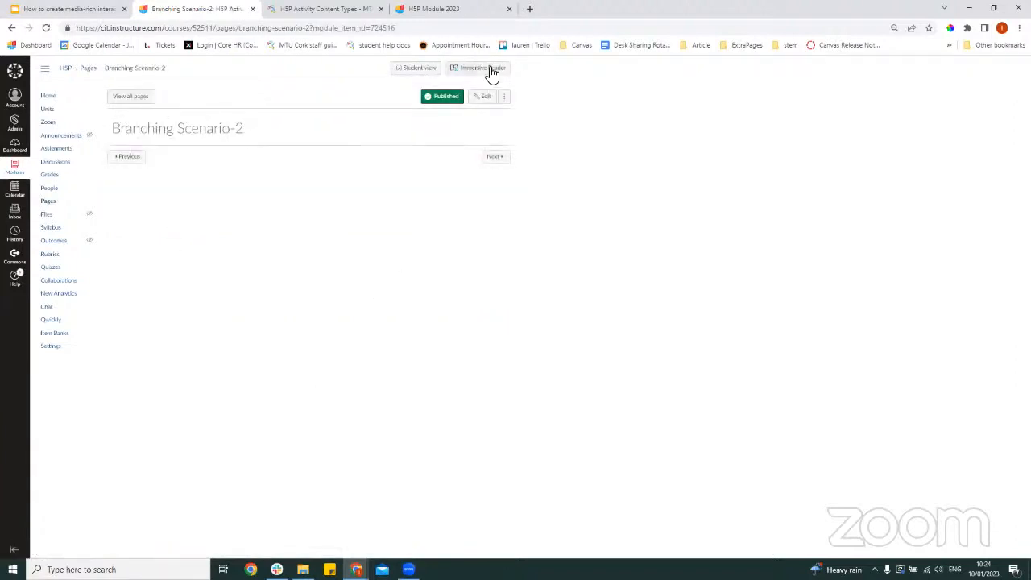
left_click(483, 100)
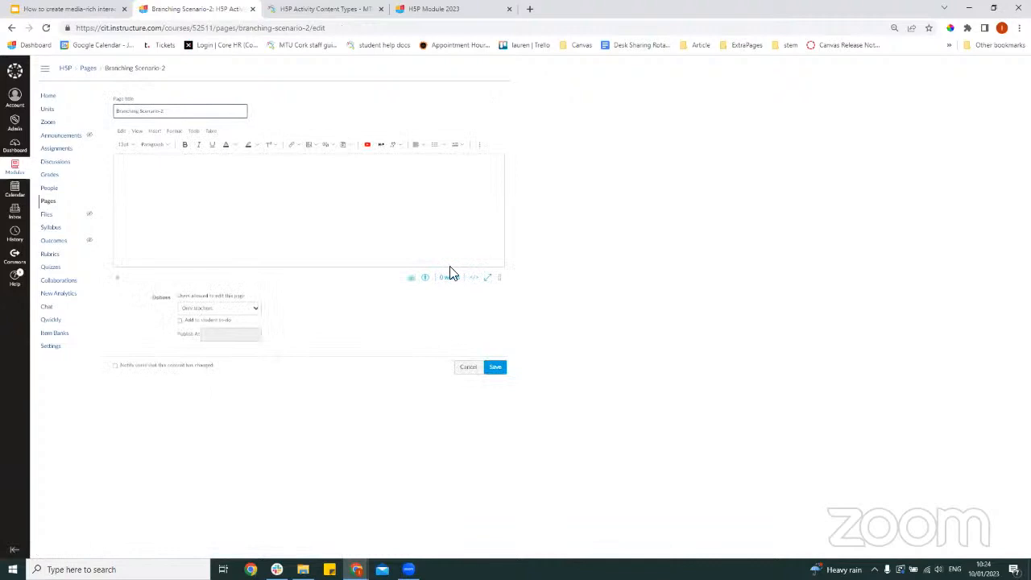
Start creating new H5P interactive content from the page's empty body.
left_click(156, 185)
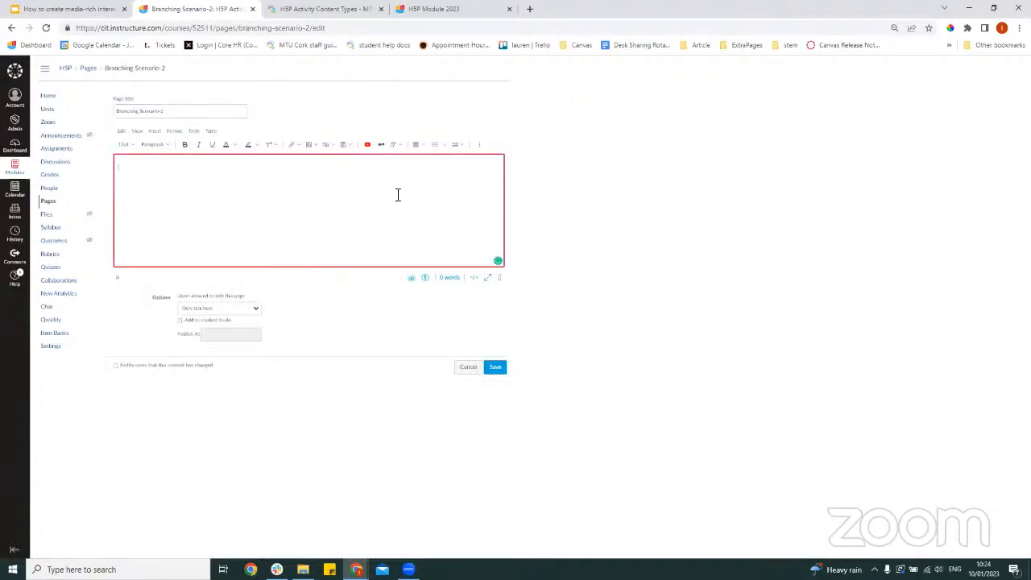
key("ctrl+plus")
key("ctrl+plus")
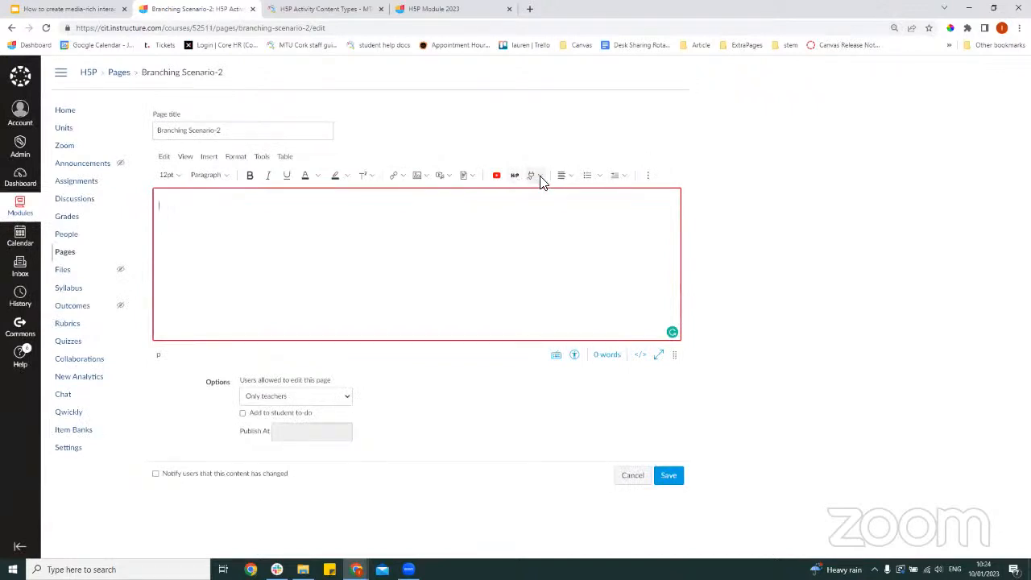
left_click(540, 176)
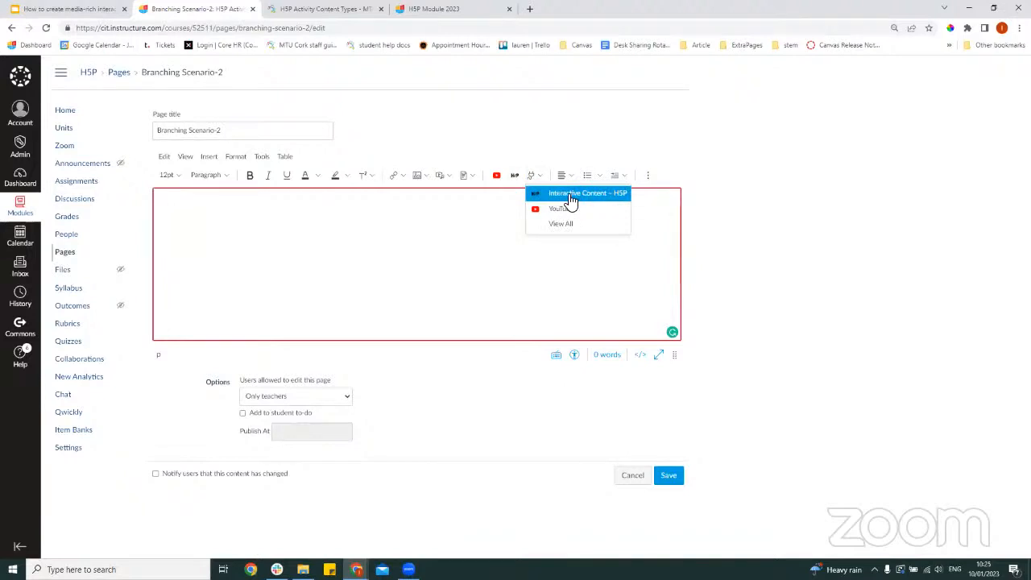
left_click(570, 198)
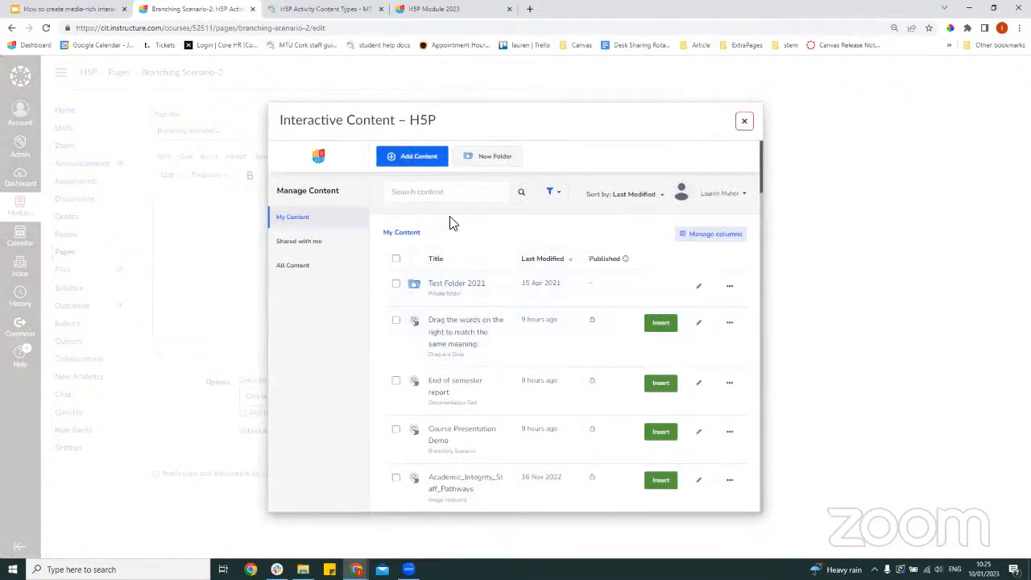
left_click(411, 163)
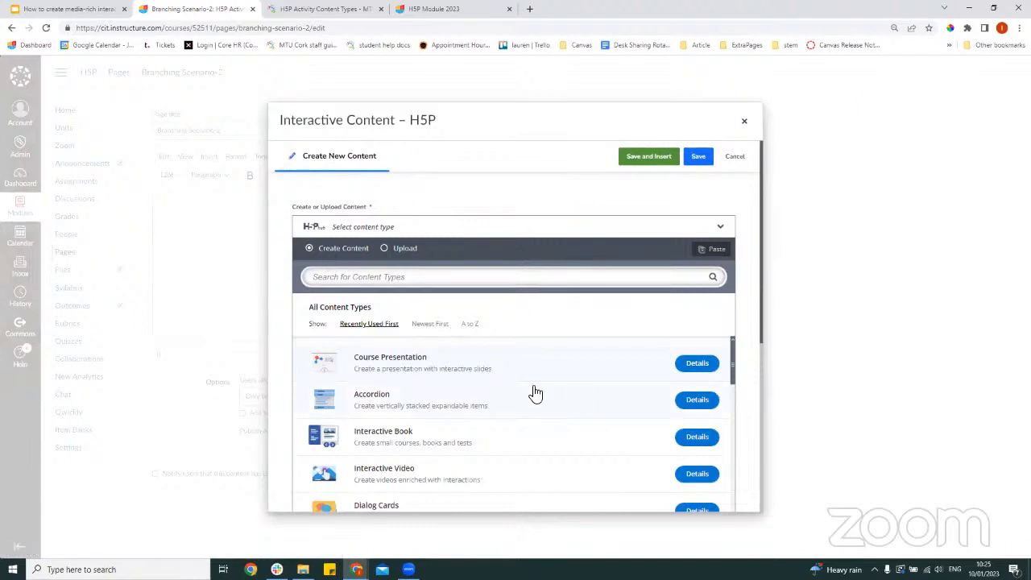
Search the content types for "br", choose Branching Scenario and open its editor in a new tab.
scroll(536, 393, "down", 10)
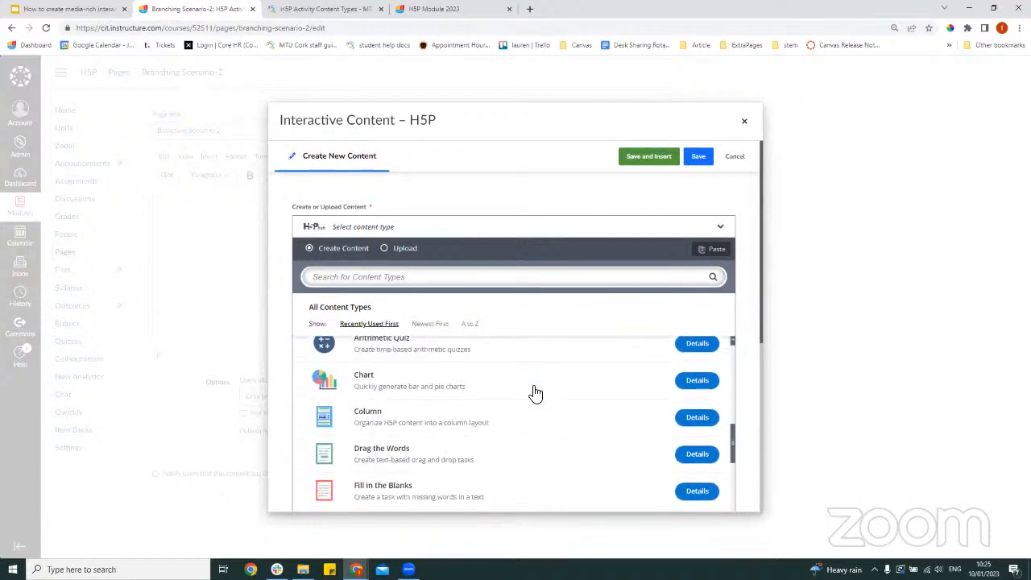
scroll(535, 392, "up", 10)
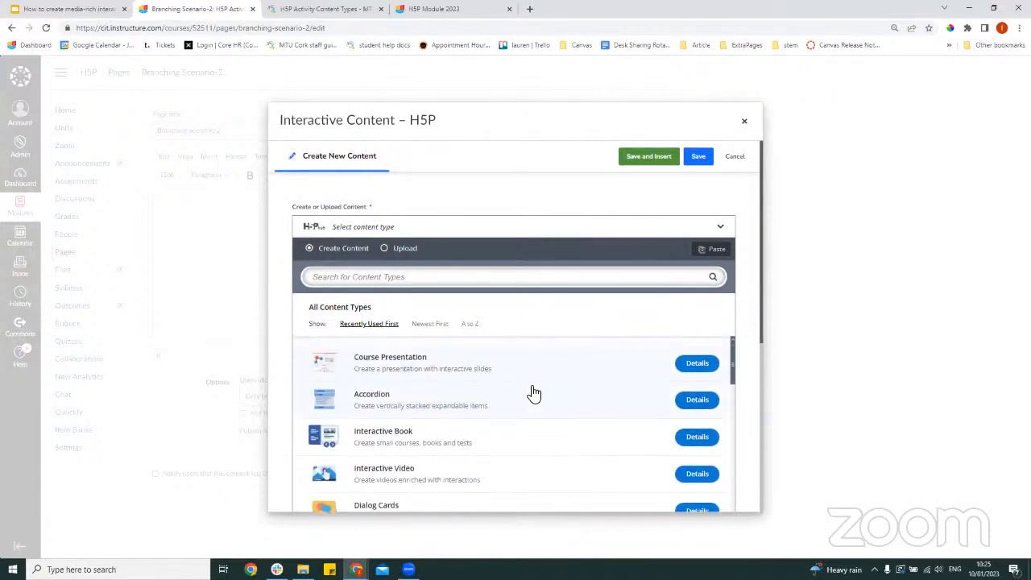
left_click(353, 278)
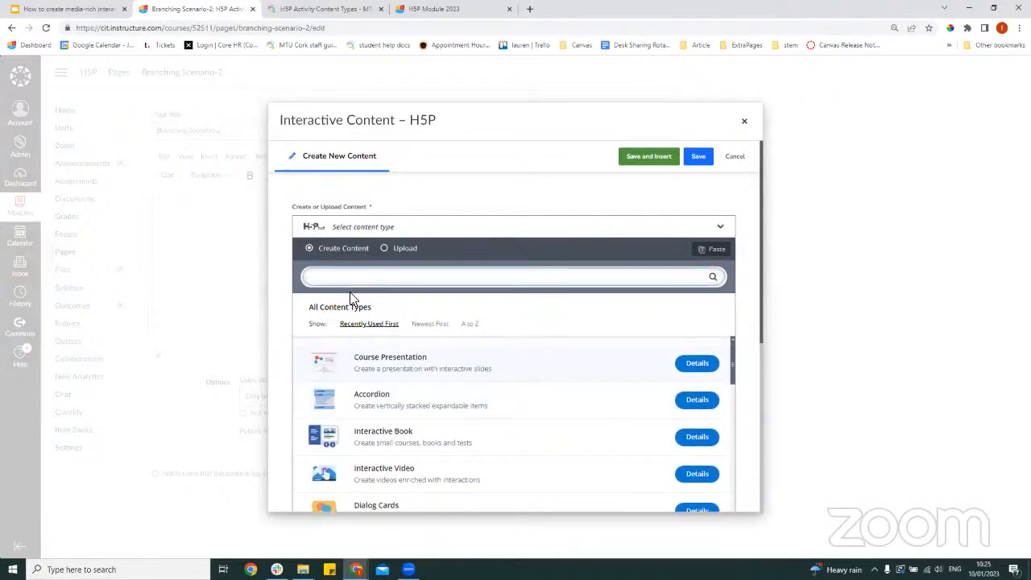
type("br")
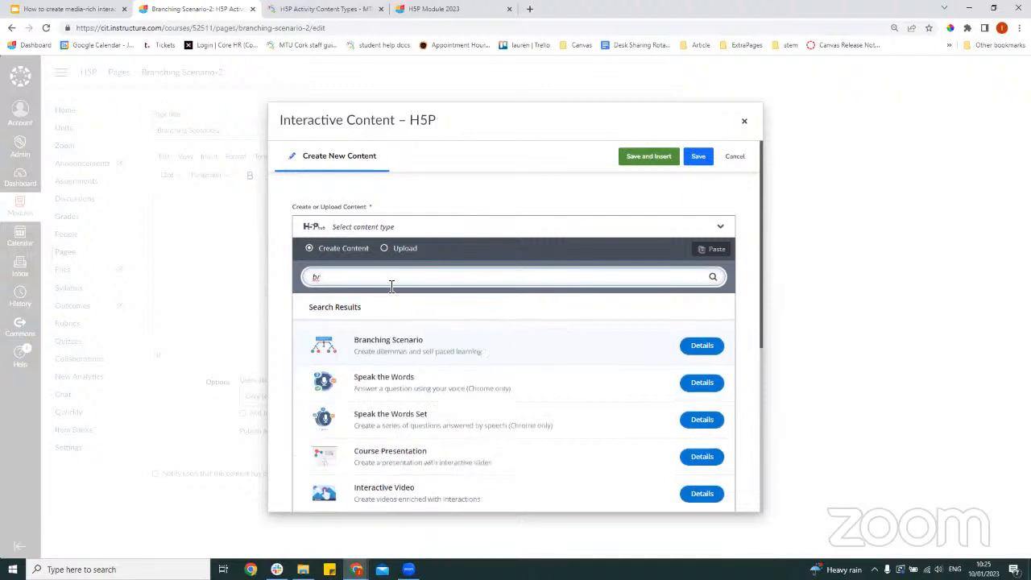
left_click(644, 347)
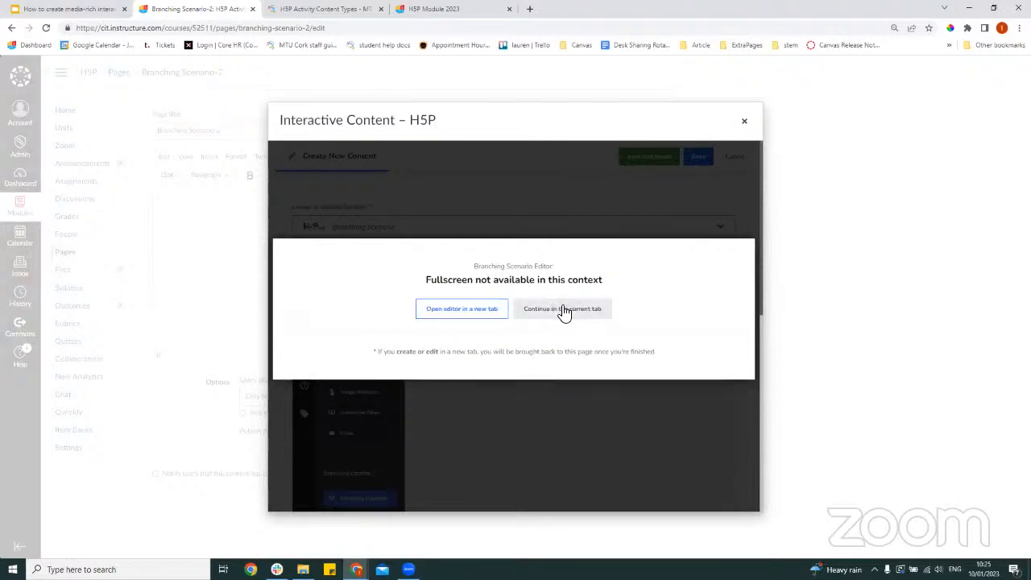
left_click(459, 314)
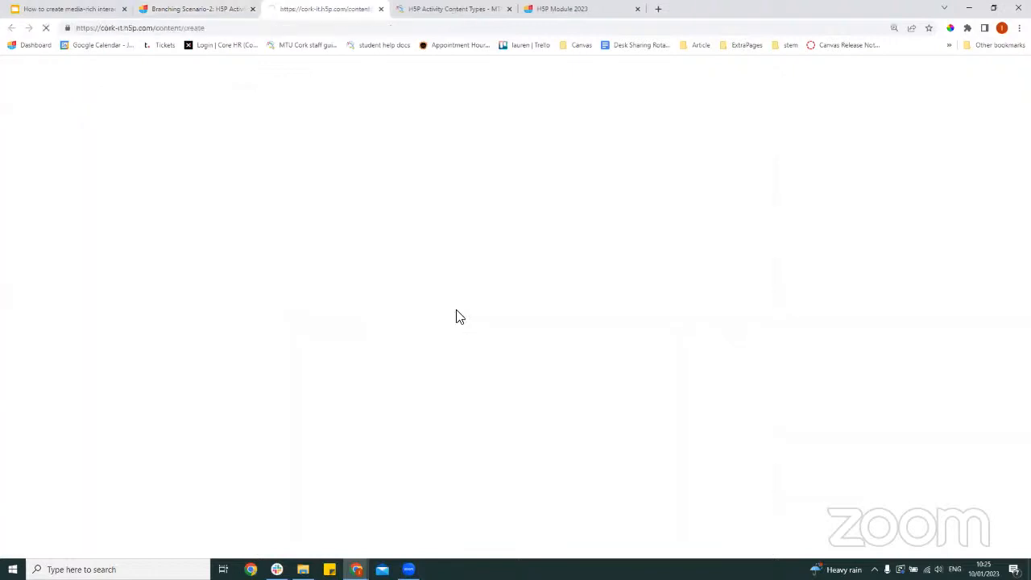
Place a Course Presentation in the empty branching scenario and title it "Course Presentation".
scroll(767, 249, "down", 2)
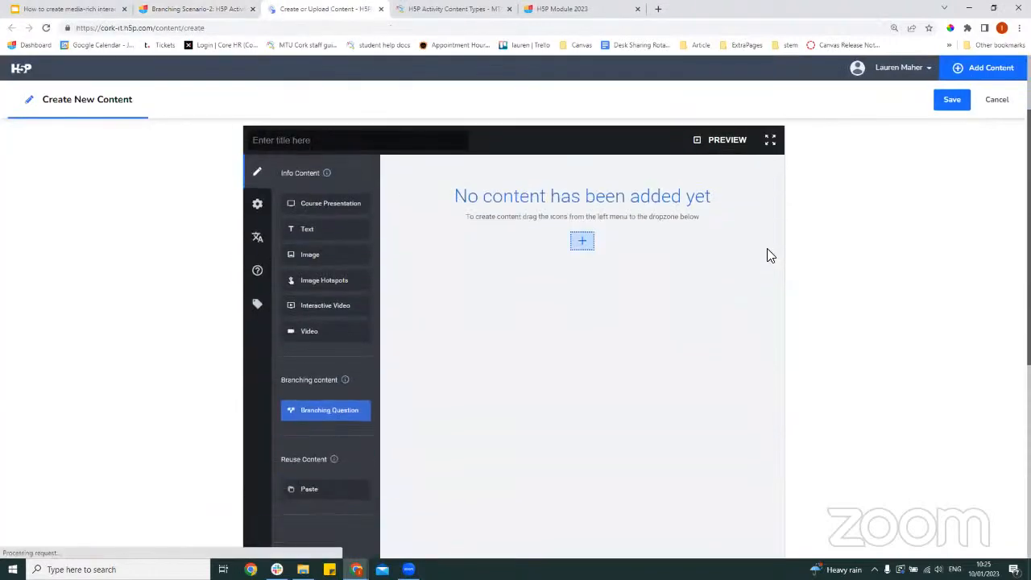
key("ctrl+minus")
key("ctrl+minus")
scroll(800, 288, "up", 1)
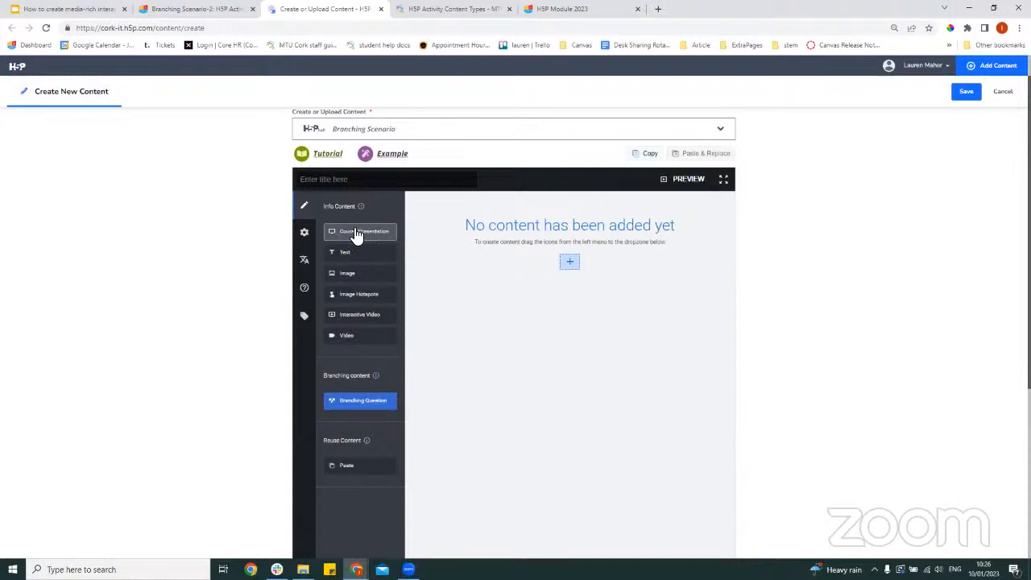
left_click_drag(346, 237, 567, 274)
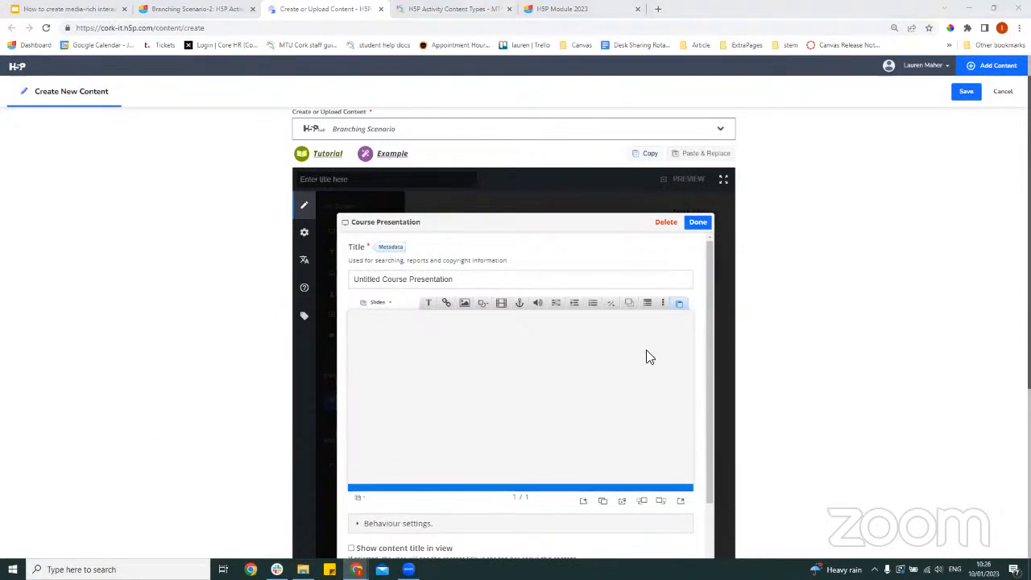
double_click(363, 280)
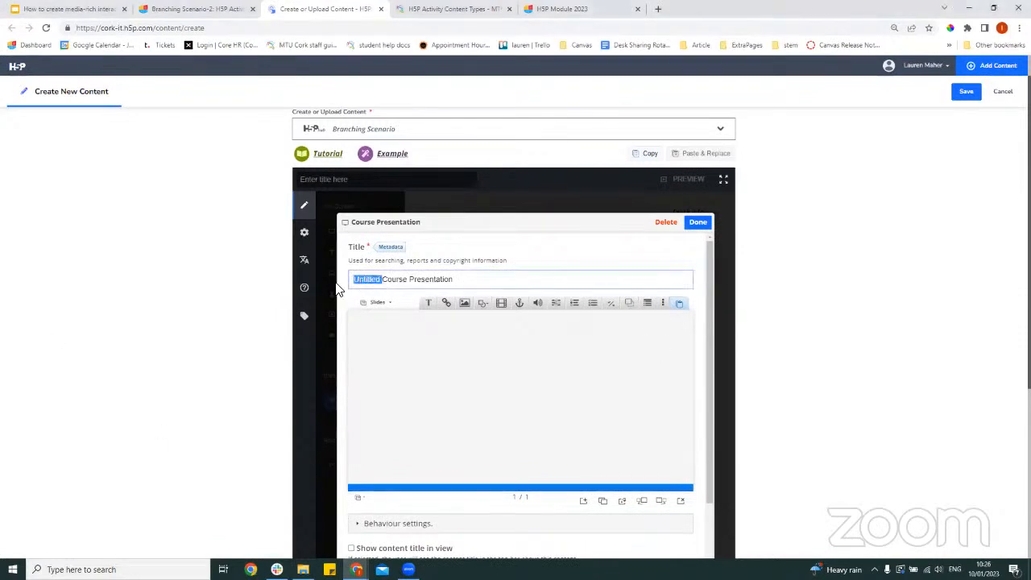
key("BackSpace")
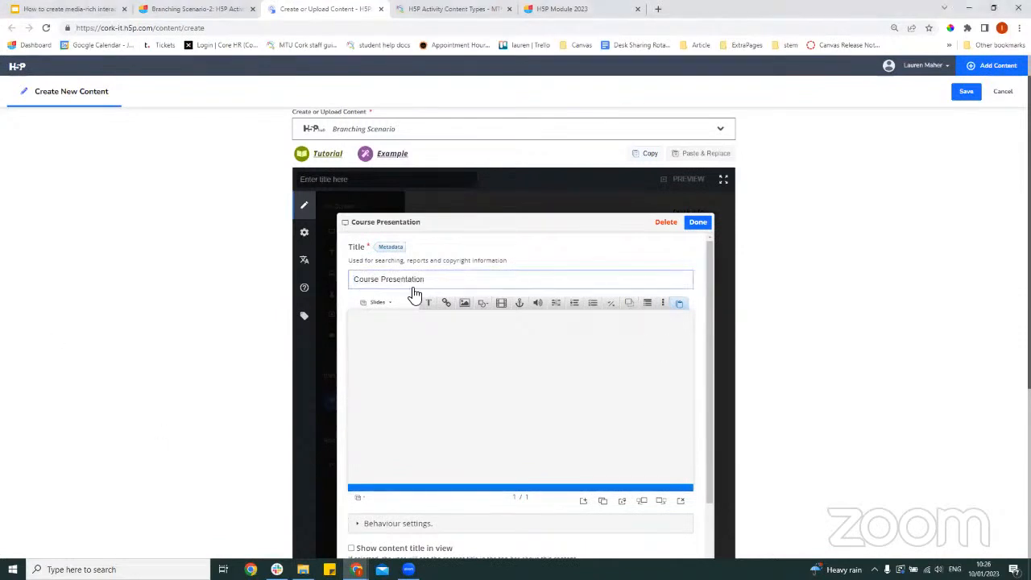
left_click(439, 323)
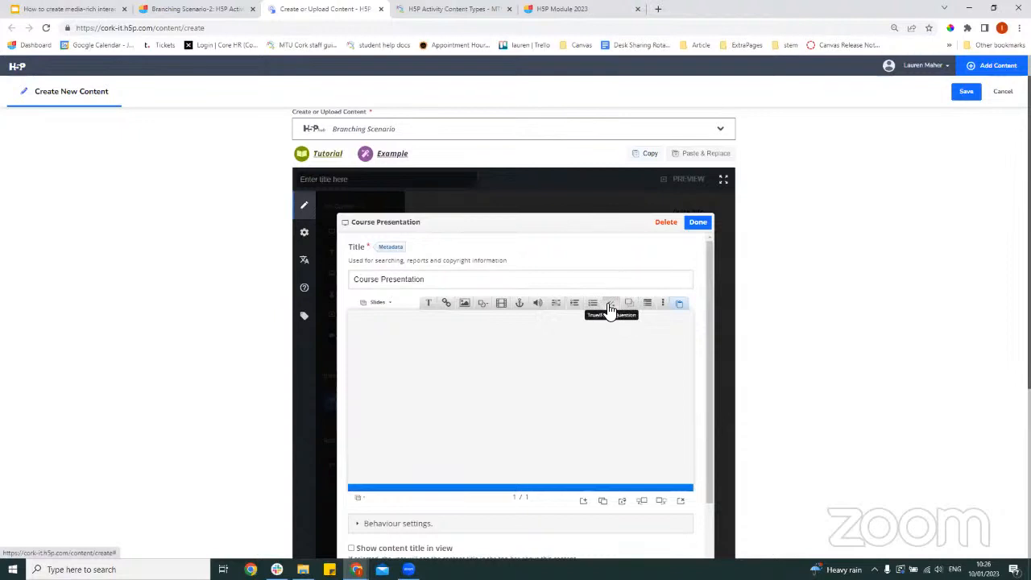
left_click(664, 310)
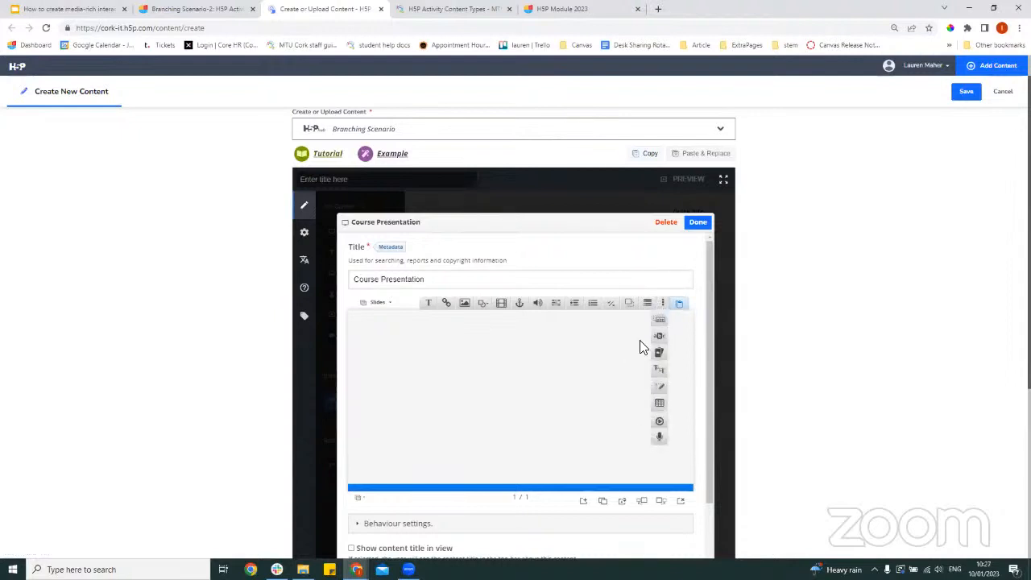
left_click(536, 371)
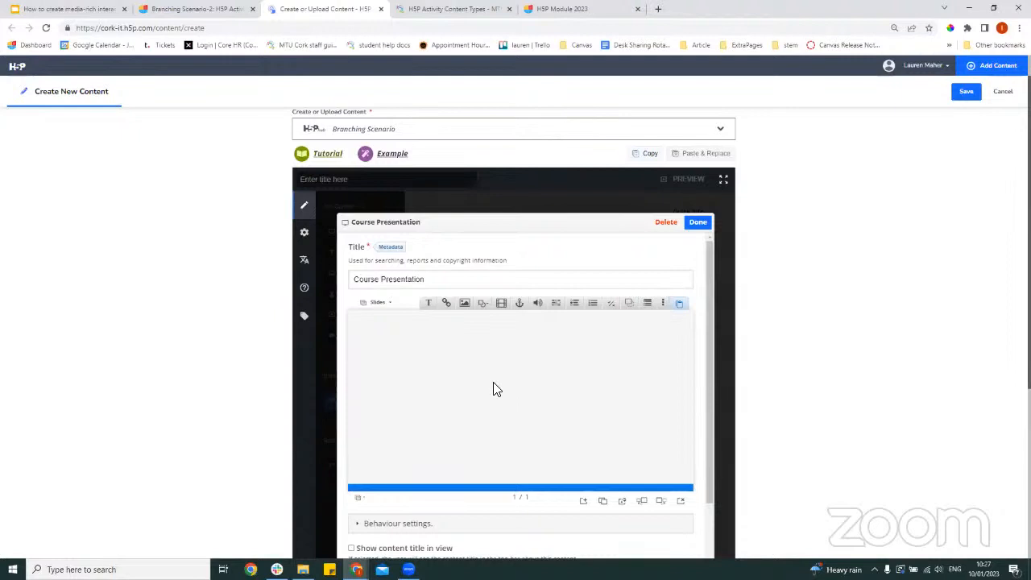
Insert an image on the first slide, titled "Image - Slide 1", using Slide1.png from PresentationFolder.
left_click(465, 304)
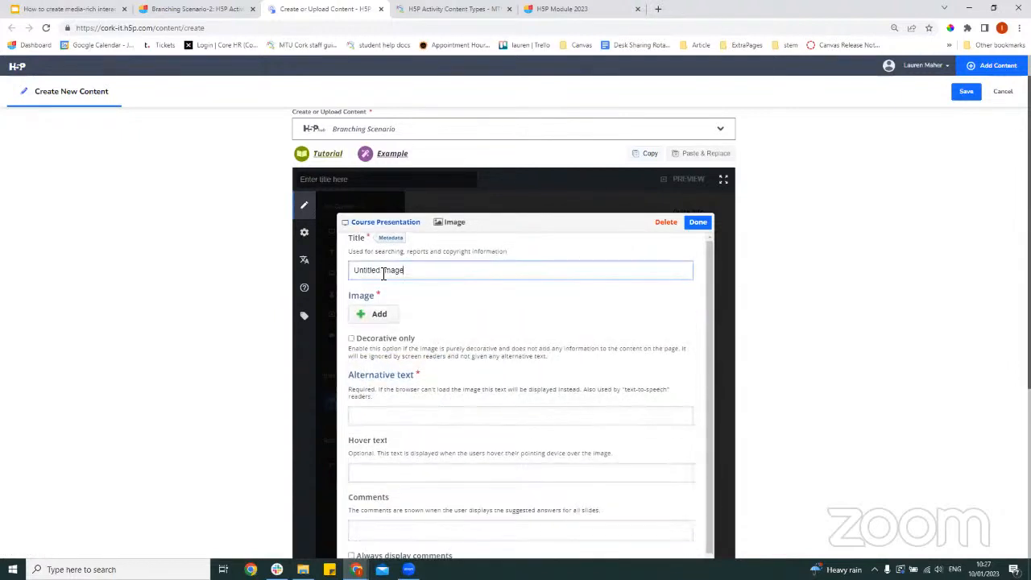
left_click_drag(383, 273, 357, 273)
key("BackSpace")
left_click(382, 316)
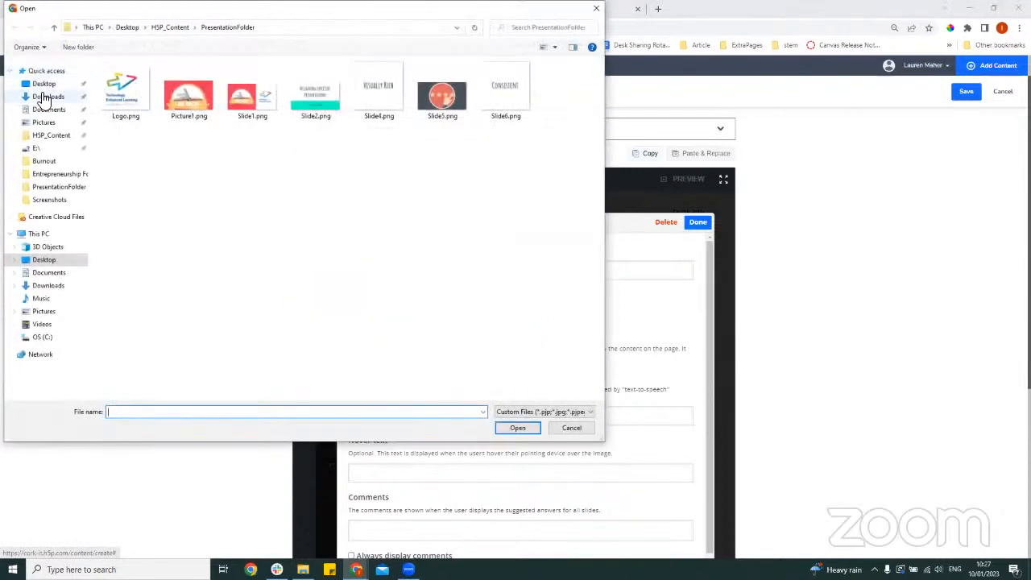
left_click(58, 191)
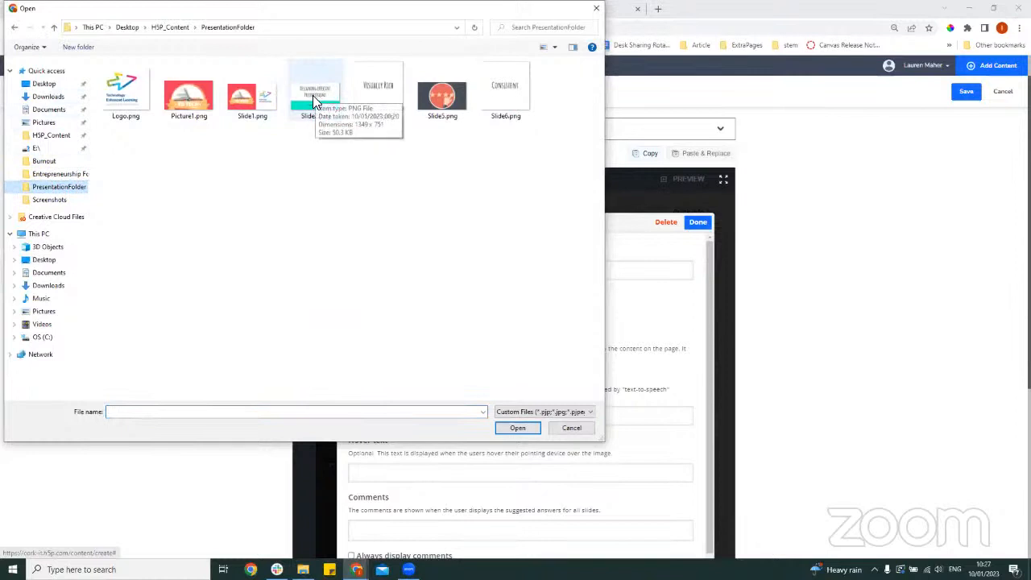
double_click(252, 107)
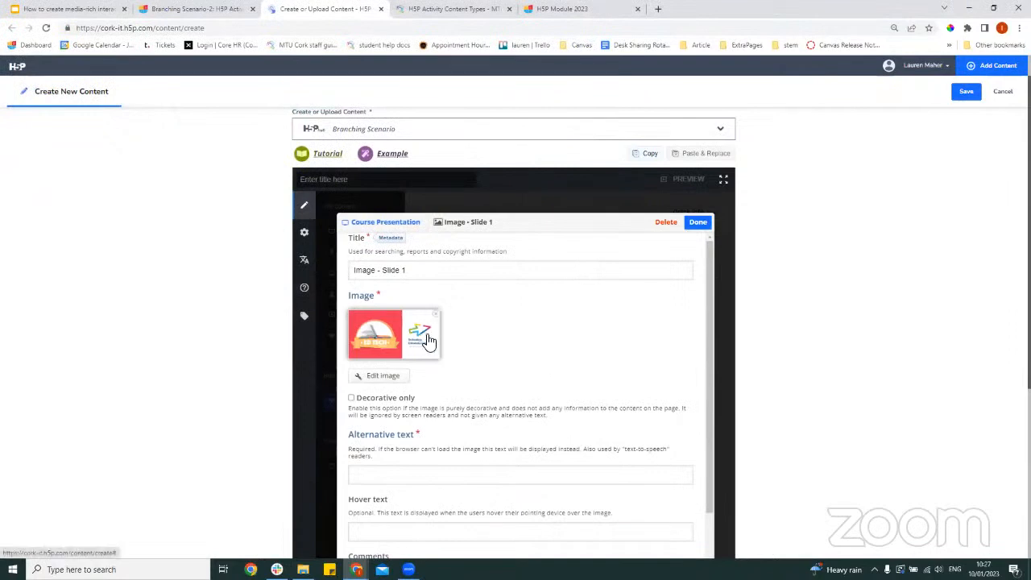
Set the slide image's alternative text to "Slide 1".
scroll(484, 338, "down", 1)
scroll(483, 341, "down", 1)
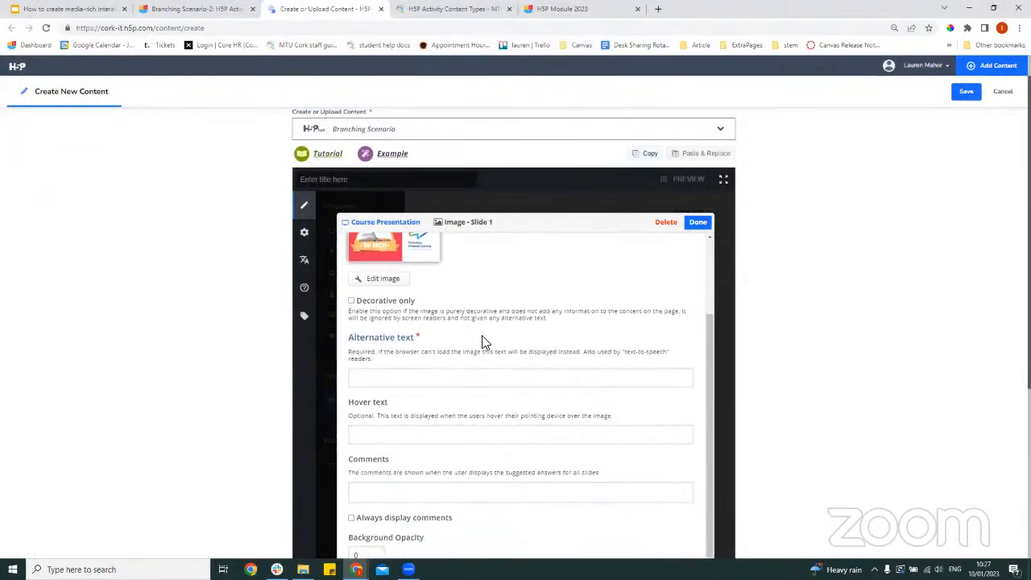
left_click(479, 375)
type("S")
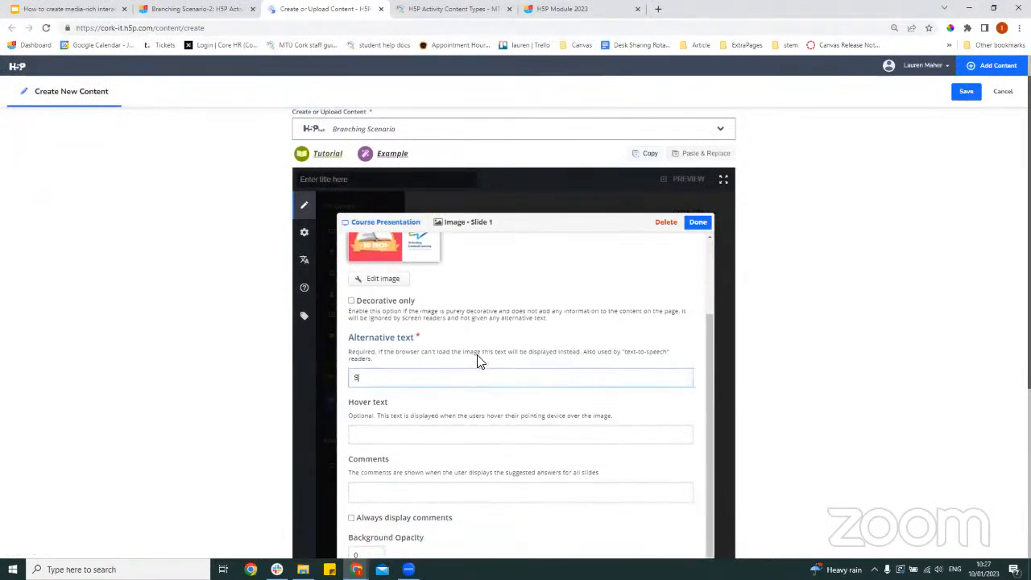
type("lide 1")
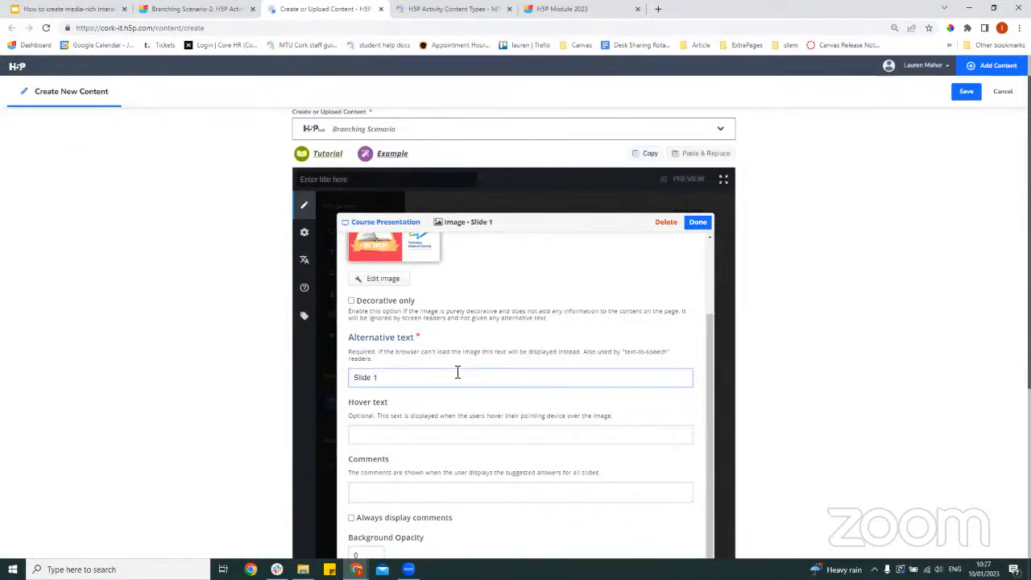
Review the slide image's remaining settings, including hover text, comments, background opacity and display as button.
scroll(457, 372, "down", 3)
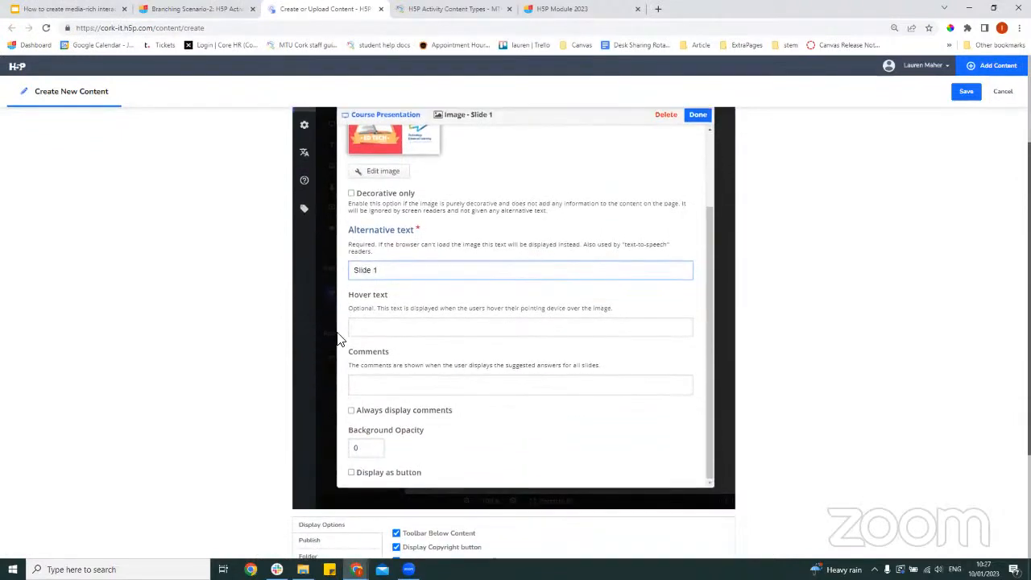
scroll(444, 416, "down", 2)
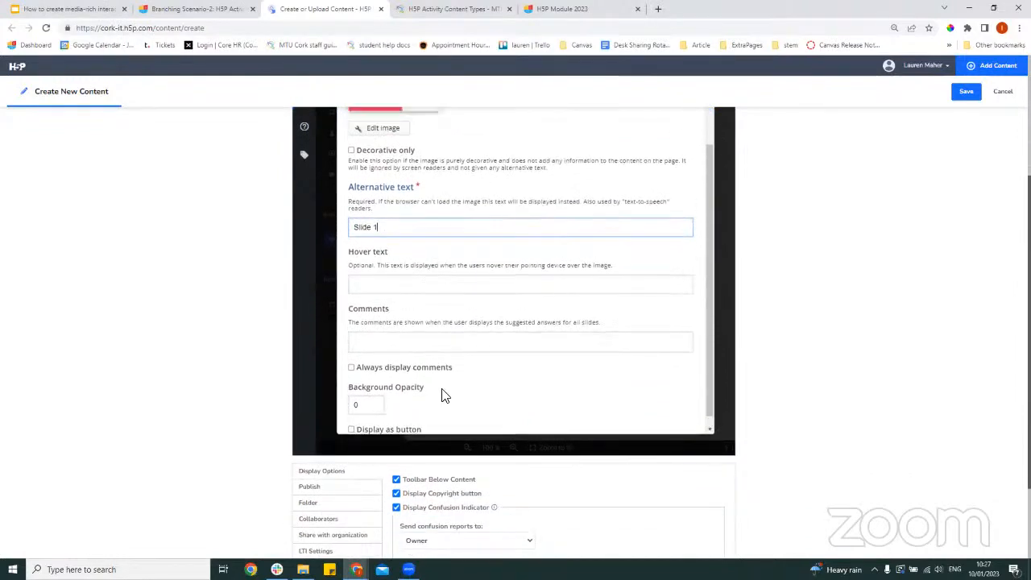
scroll(442, 395, "up", 5)
scroll(717, 227, "up", 1)
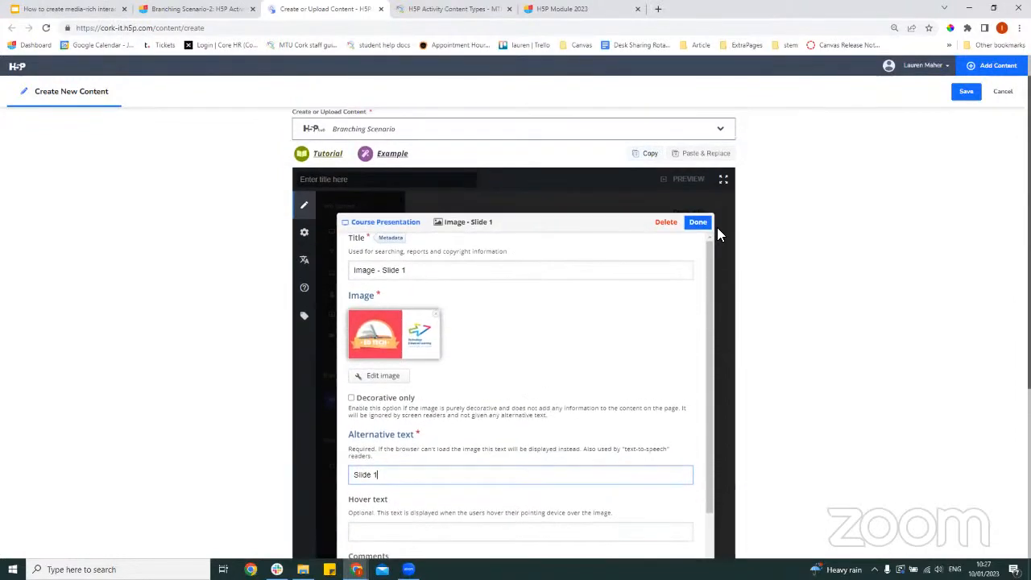
scroll(746, 278, "down", 3)
scroll(745, 278, "up", 2)
scroll(532, 298, "up", 2)
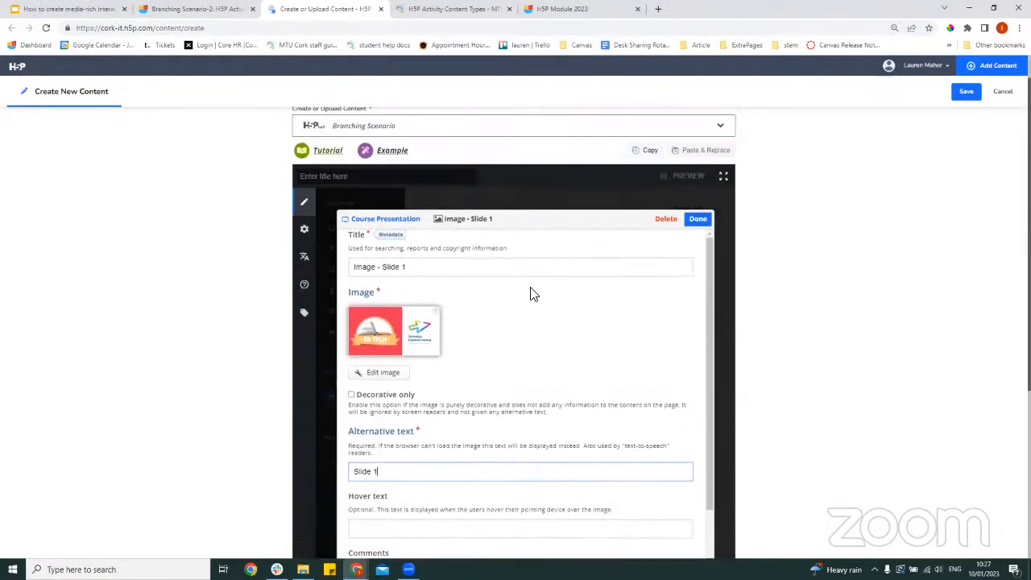
scroll(515, 296, "down", 2)
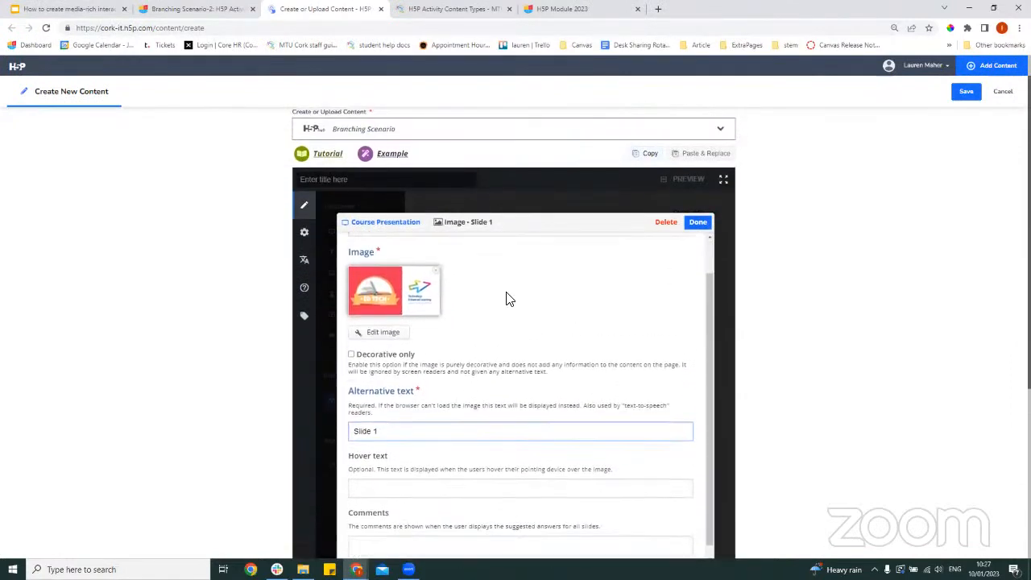
Finish the image settings and enlarge the image to about 676 × 360, centred across the first slide.
left_click(701, 222)
scroll(673, 256, "up", 1)
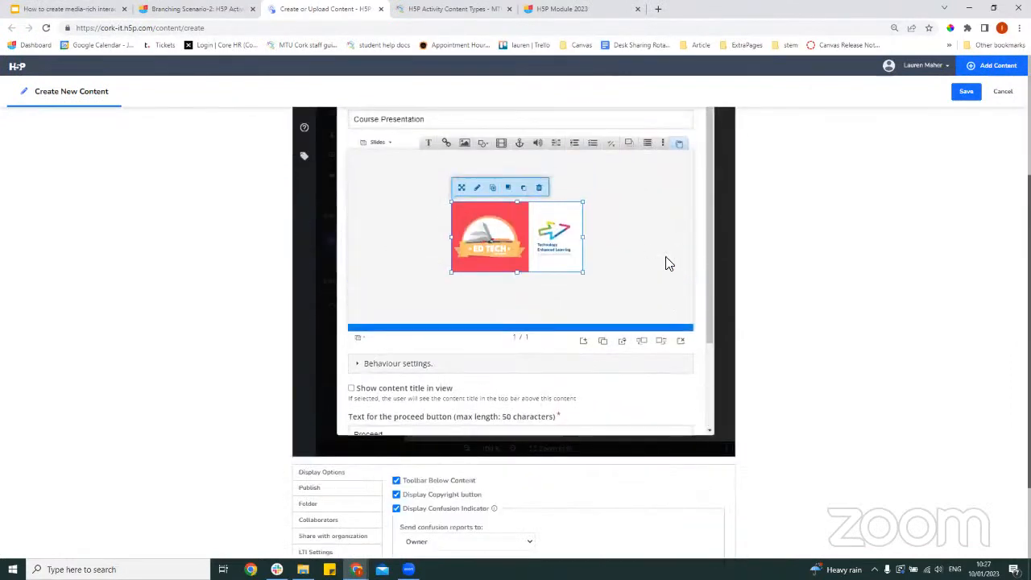
left_click_drag(581, 203, 687, 166)
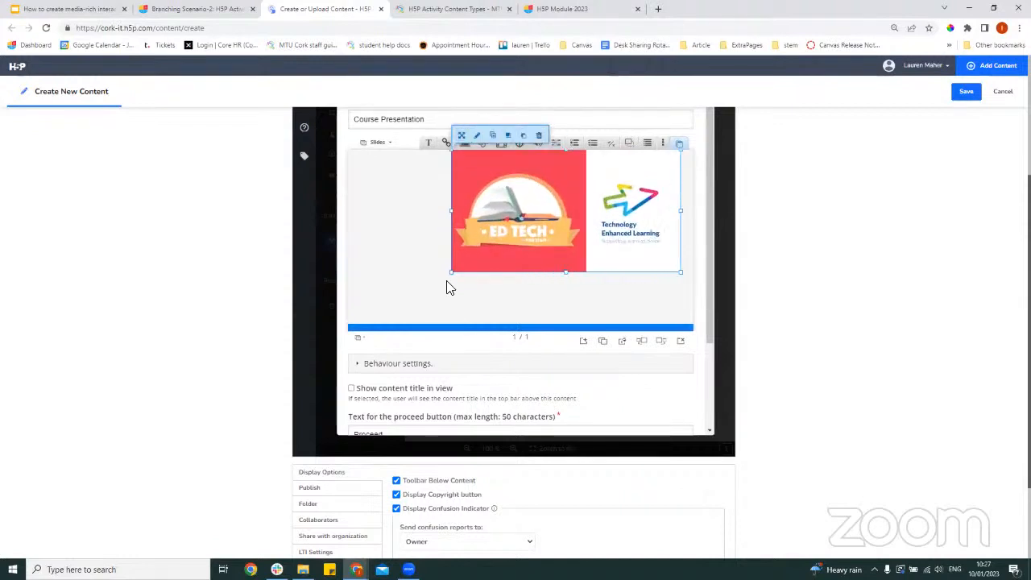
left_click_drag(453, 274, 354, 324)
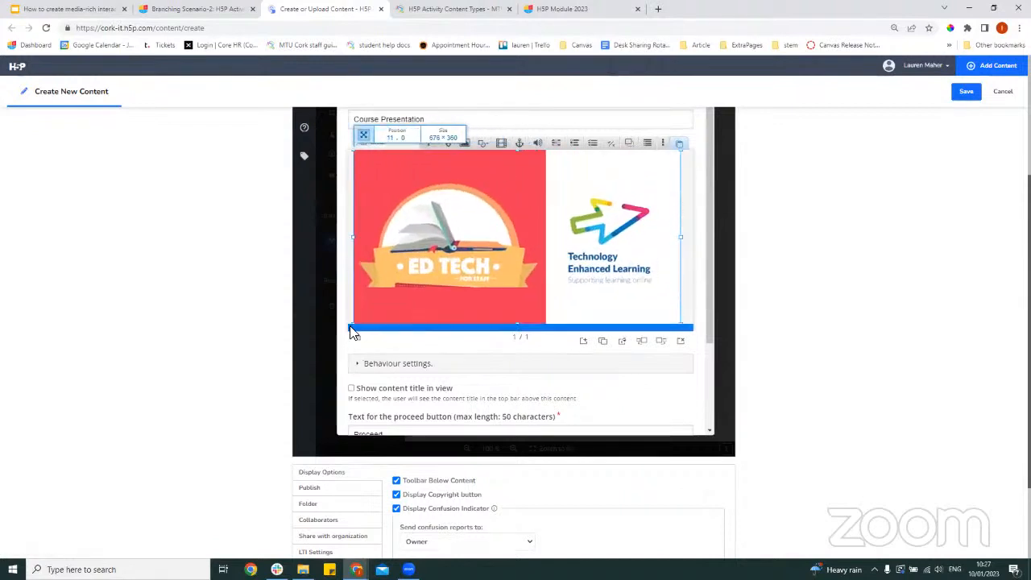
left_click_drag(472, 302, 477, 303)
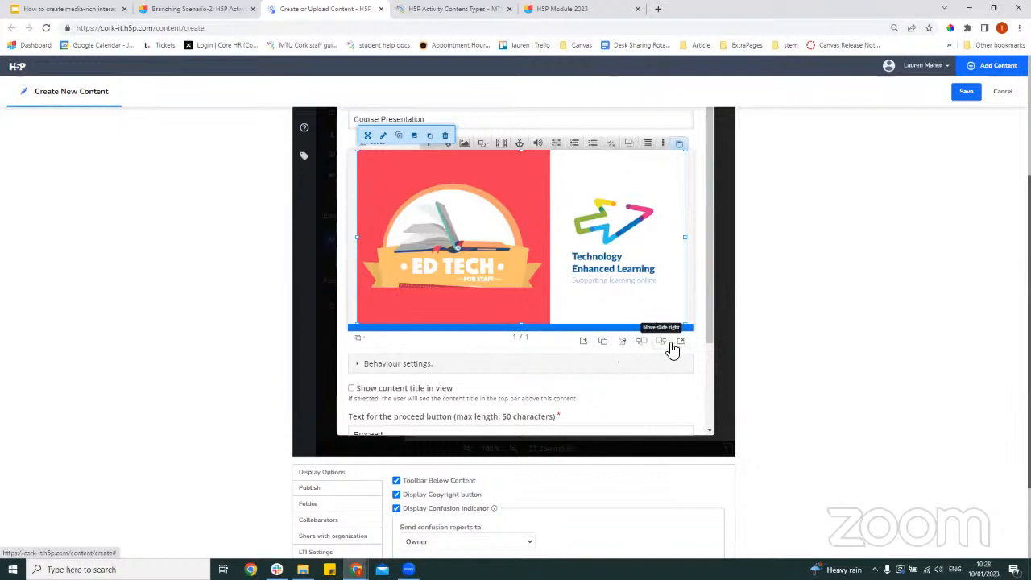
Add a new blank second slide and insert a white rectangle shape with a border width of 0.
left_click(583, 343)
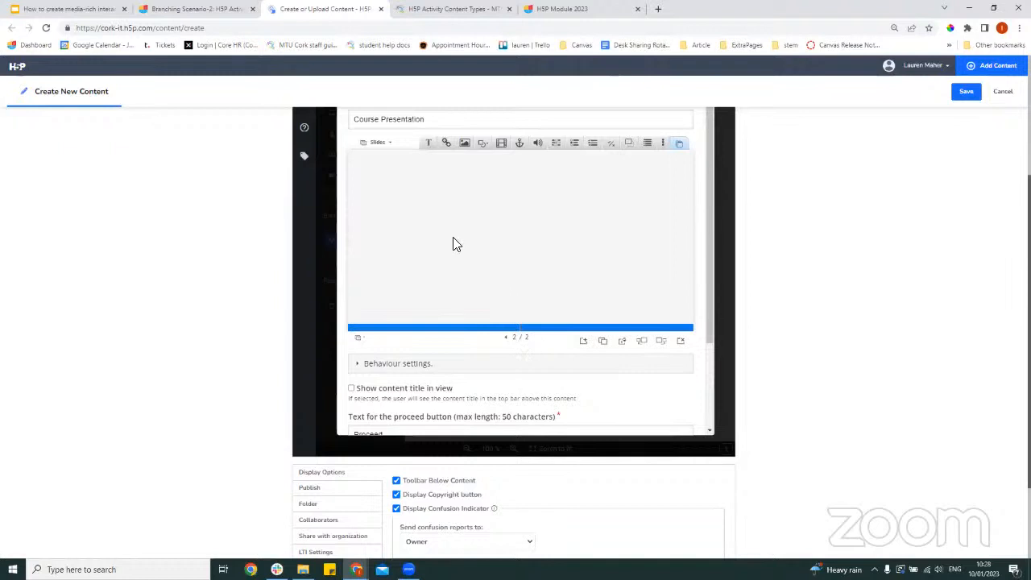
left_click(483, 144)
left_click(487, 163)
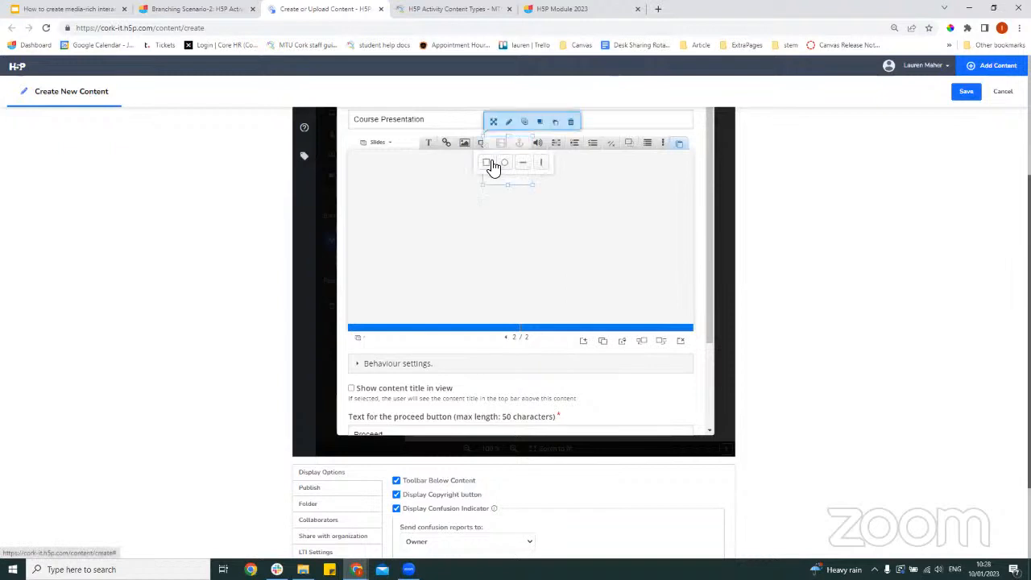
scroll(675, 296, "up", 3)
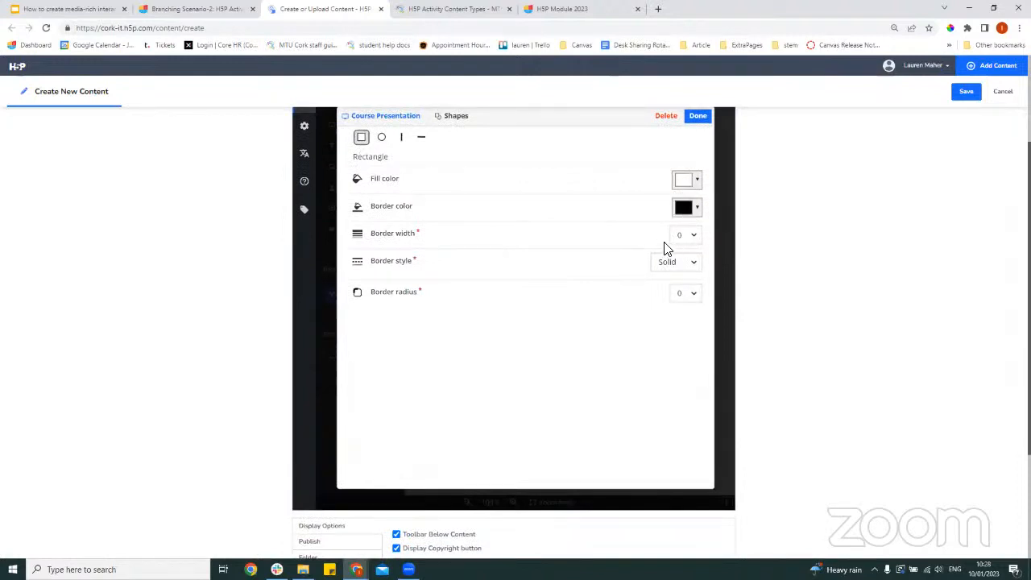
scroll(677, 266, "up", 1)
scroll(673, 251, "down", 1)
scroll(673, 250, "up", 1)
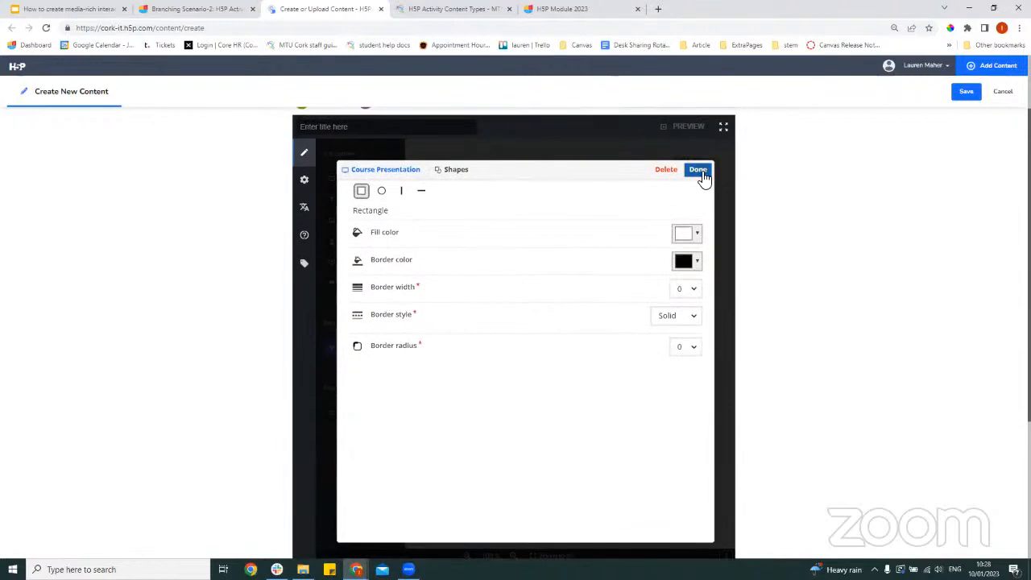
left_click(699, 170)
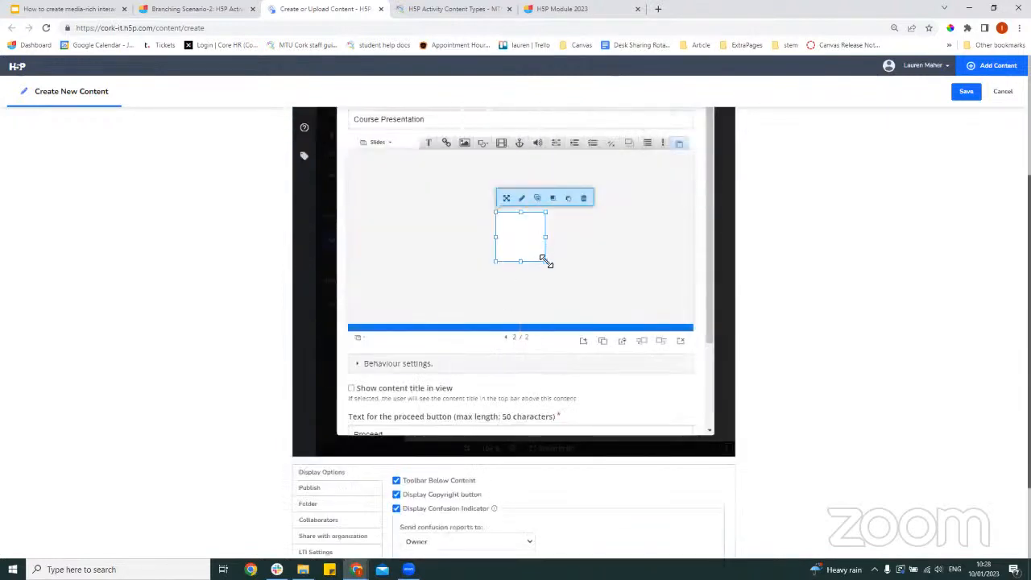
Stretch the white rectangle to cover the entire second slide as its background.
left_click_drag(545, 261, 677, 304)
left_click_drag(613, 267, 686, 271)
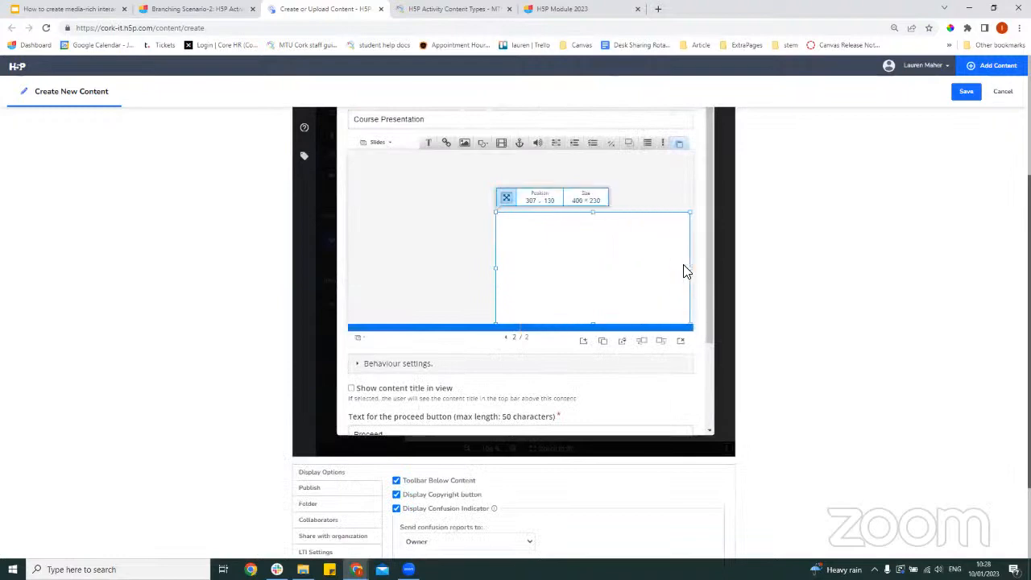
left_click_drag(497, 213, 358, 162)
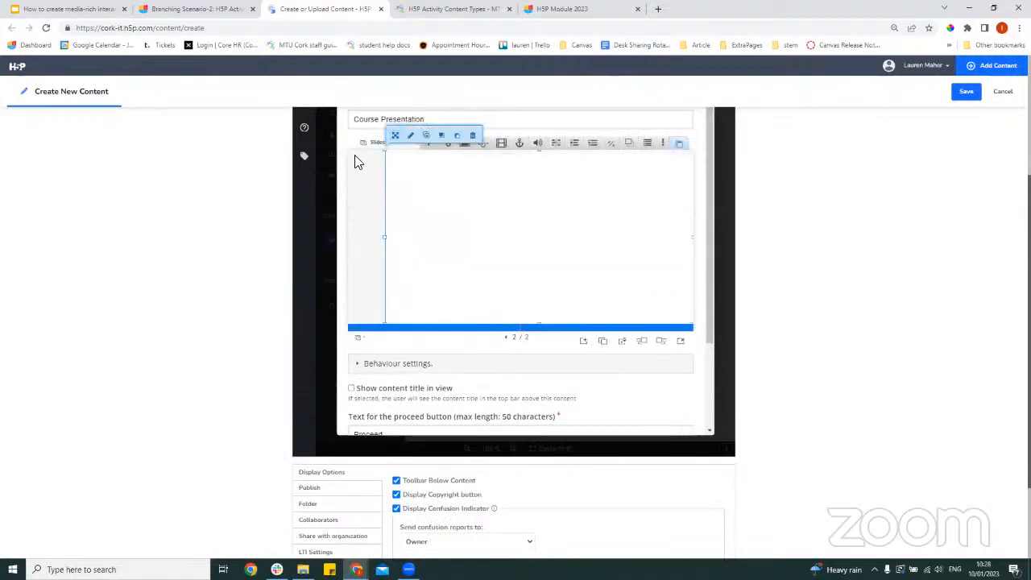
left_click_drag(385, 239, 346, 240)
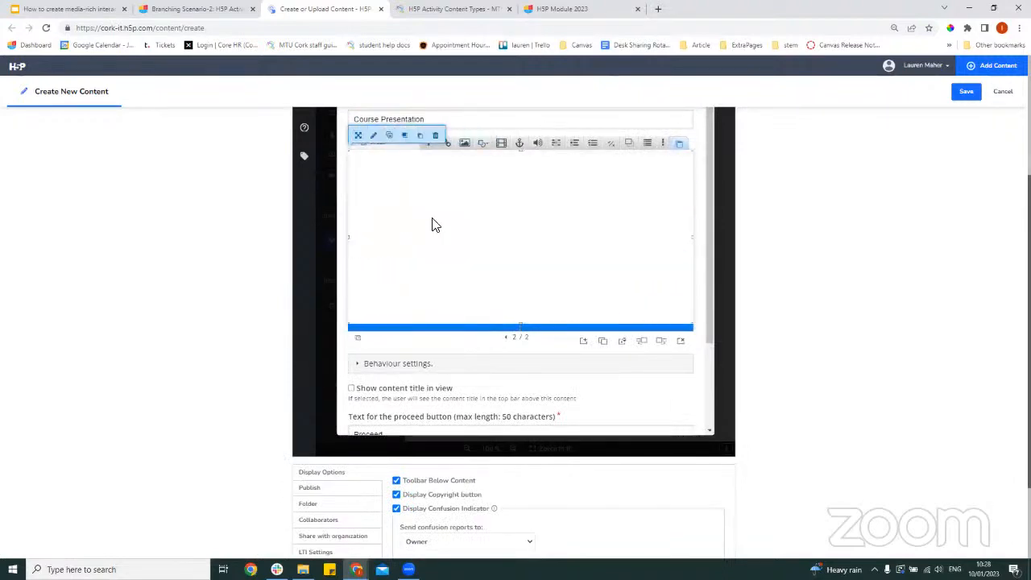
Insert another rectangle on the second slide with a bright cyan fill colour.
left_click(478, 149)
left_click(488, 163)
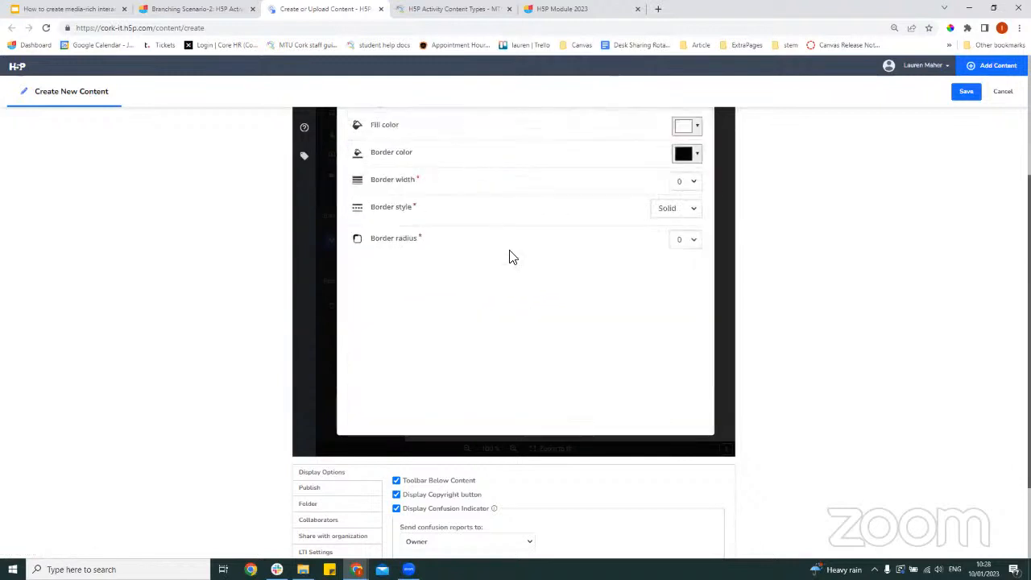
scroll(513, 257, "up", 1)
left_click(693, 184)
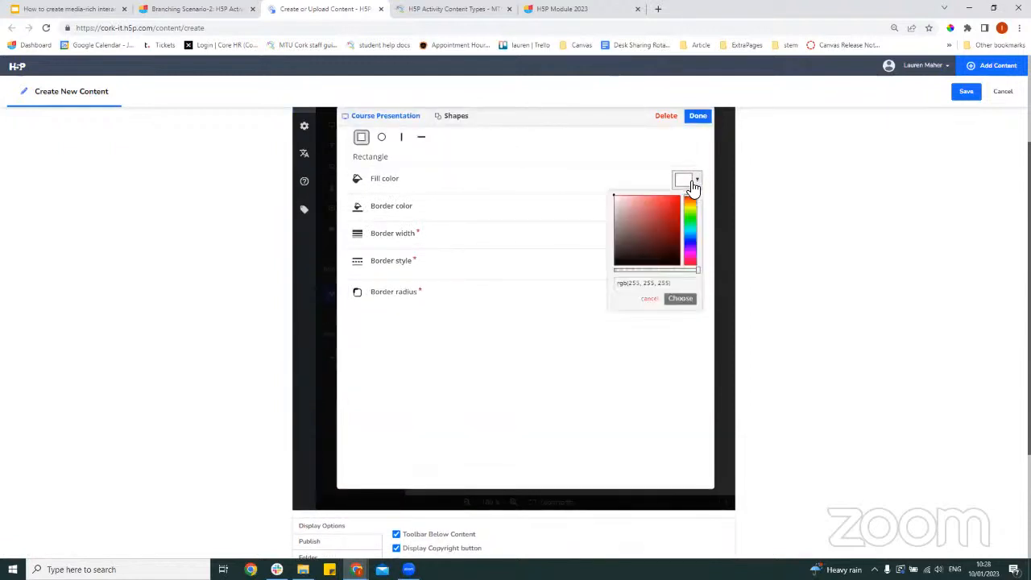
left_click(690, 228)
left_click(665, 199)
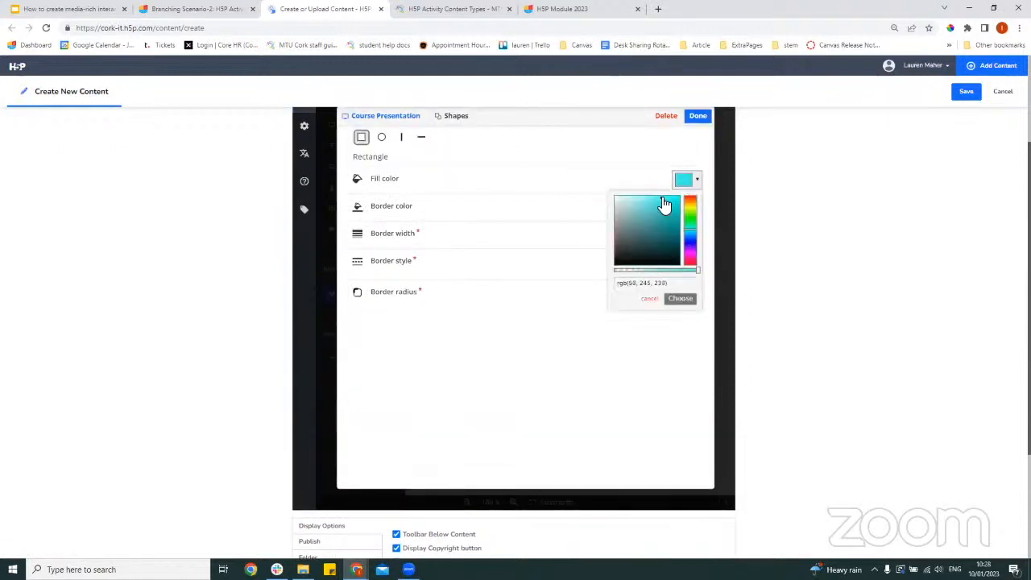
left_click(680, 298)
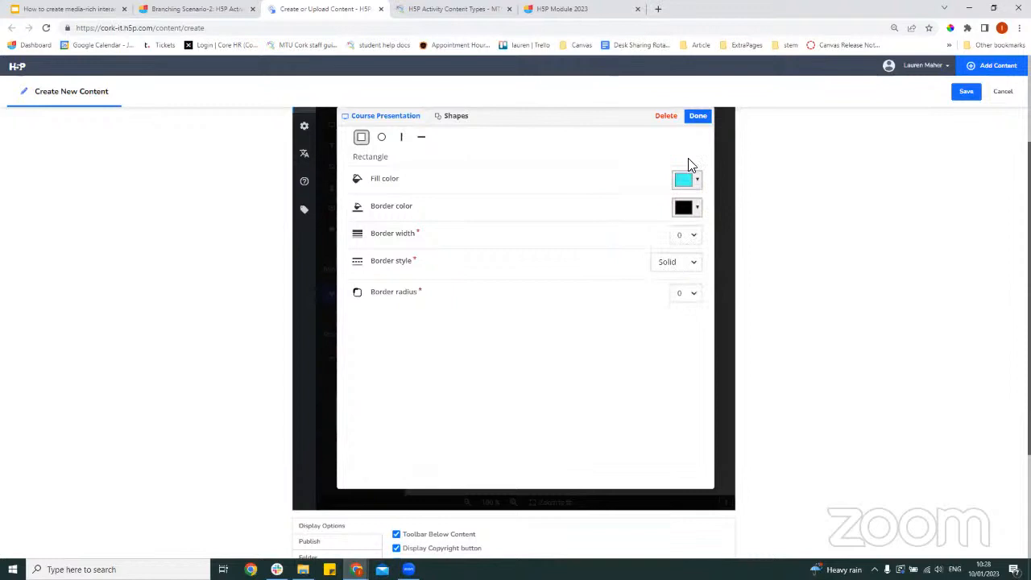
left_click(698, 117)
Widen the cyan rectangle to the full slide width and move it to the slide's bottom edge as a band.
left_click_drag(547, 235, 693, 238)
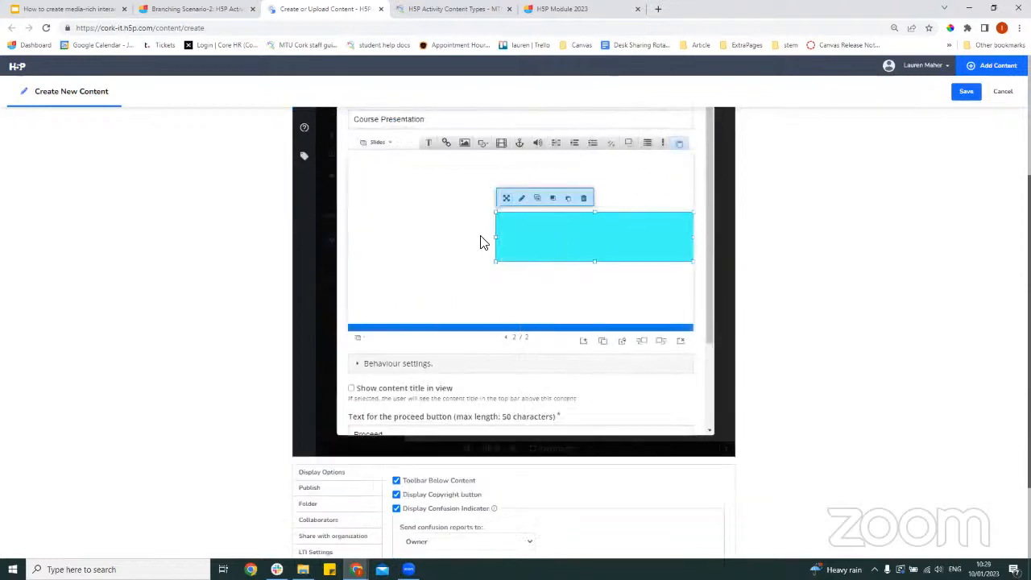
left_click_drag(495, 237, 348, 233)
left_click_drag(501, 261, 538, 312)
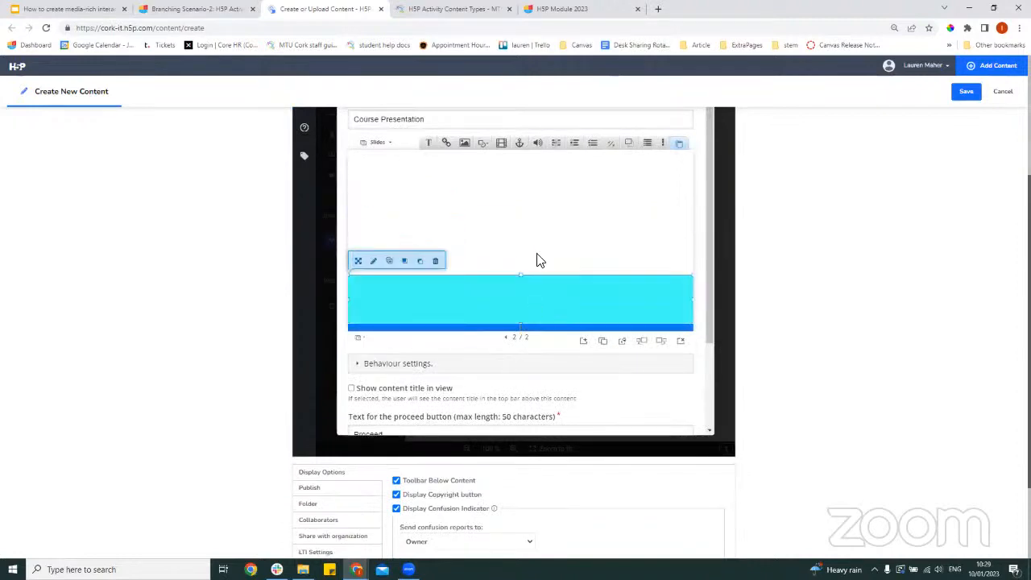
left_click(540, 200)
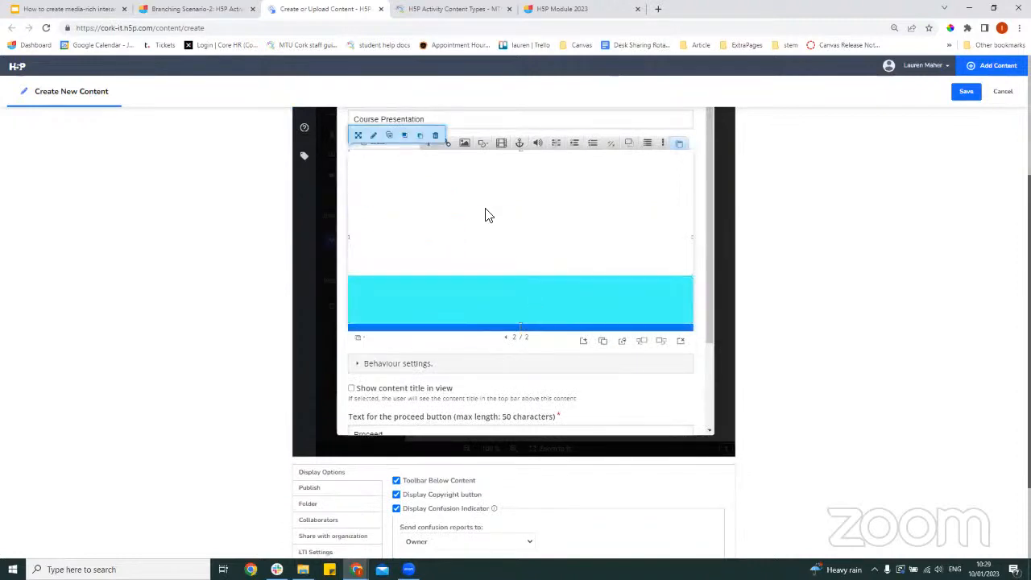
Insert a text element titled "Slide 2" on the second slide, reading "This is my second slide".
double_click(428, 155)
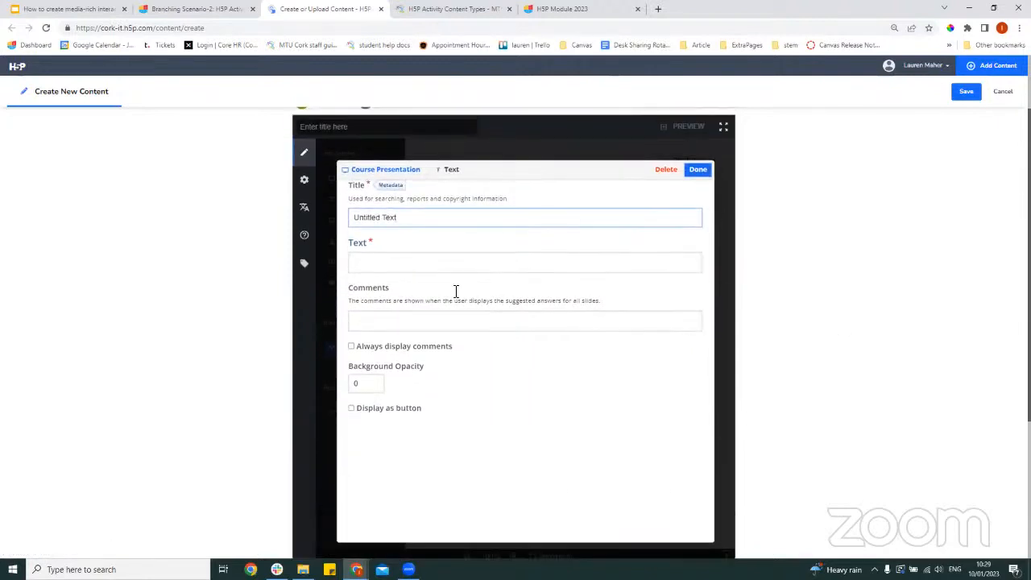
left_click_drag(440, 222, 351, 217)
type("Slide 2")
left_click(462, 267)
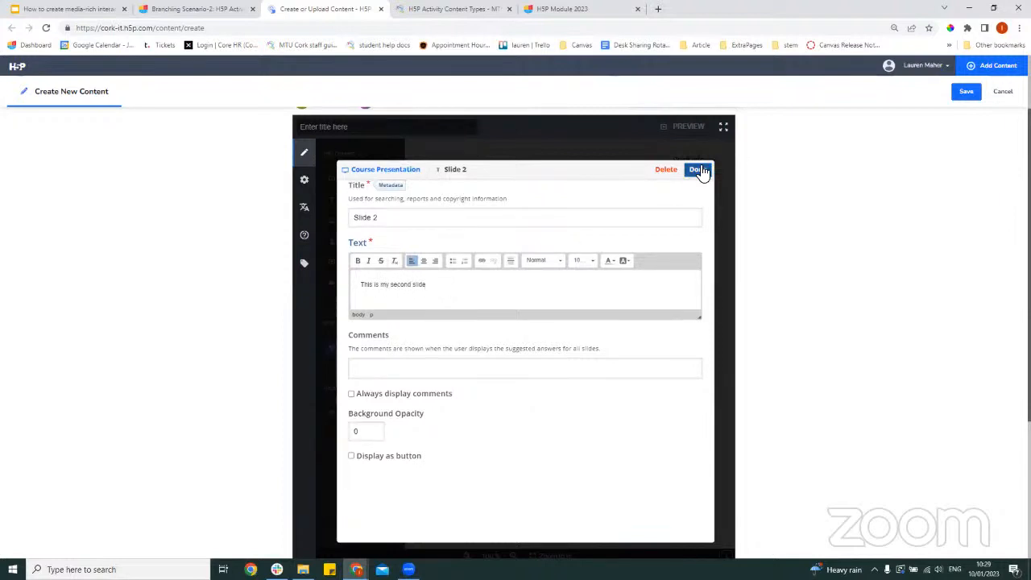
left_click(697, 170)
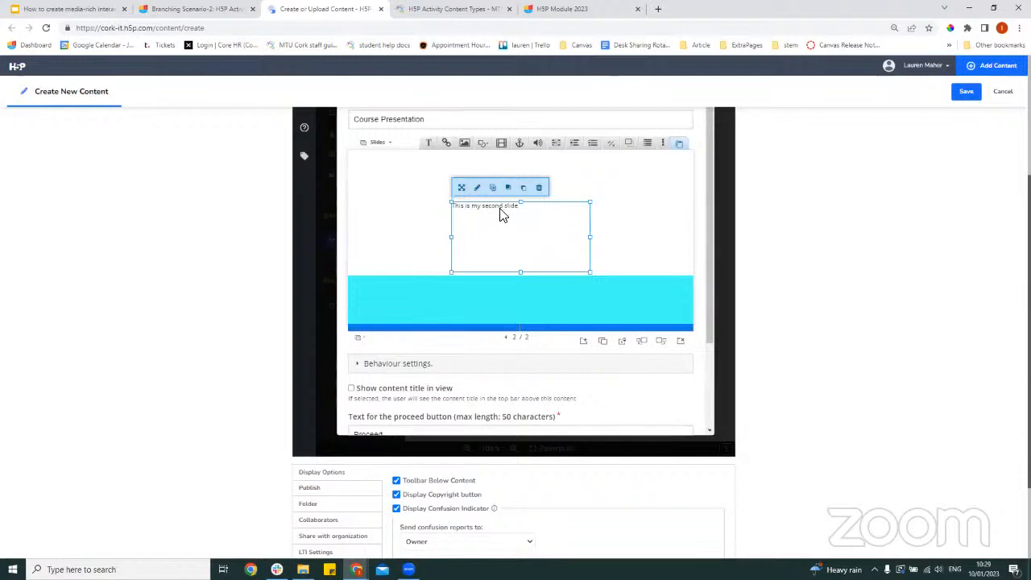
Format the second slide's text at 225% size, centred and bold.
double_click(500, 213)
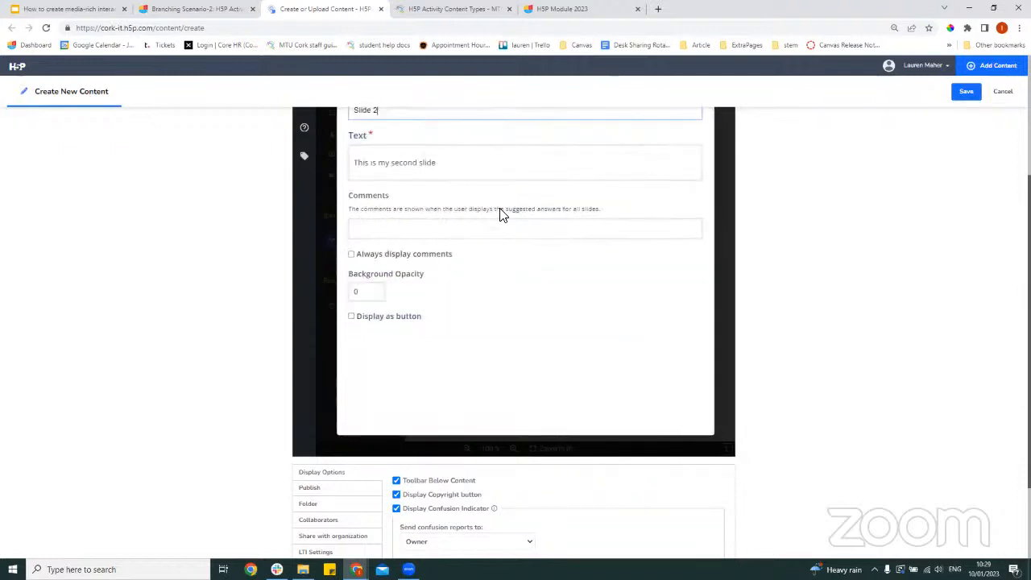
scroll(539, 298, "up", 2)
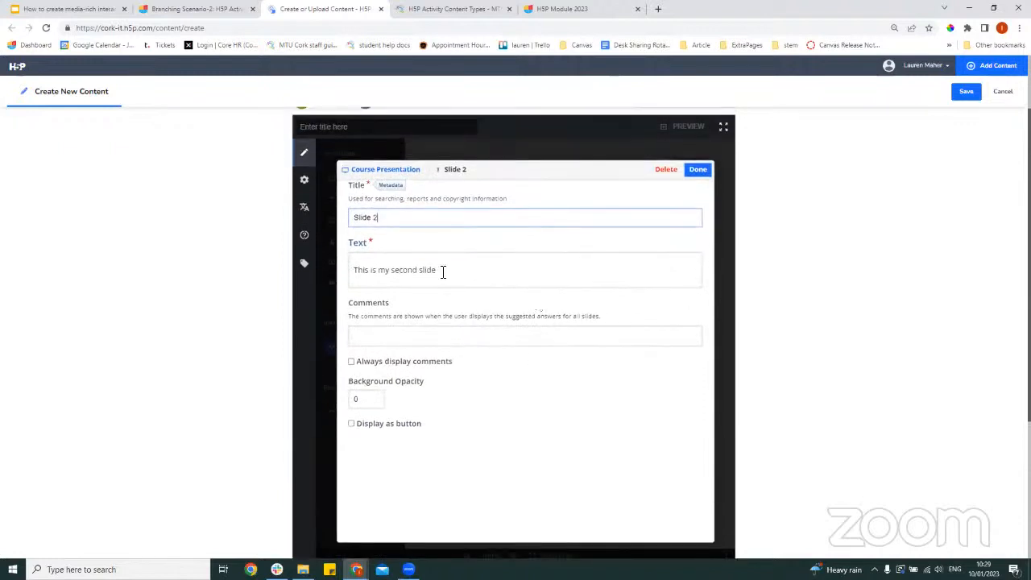
left_click(433, 271)
double_click(430, 282)
left_click_drag(431, 282, 338, 299)
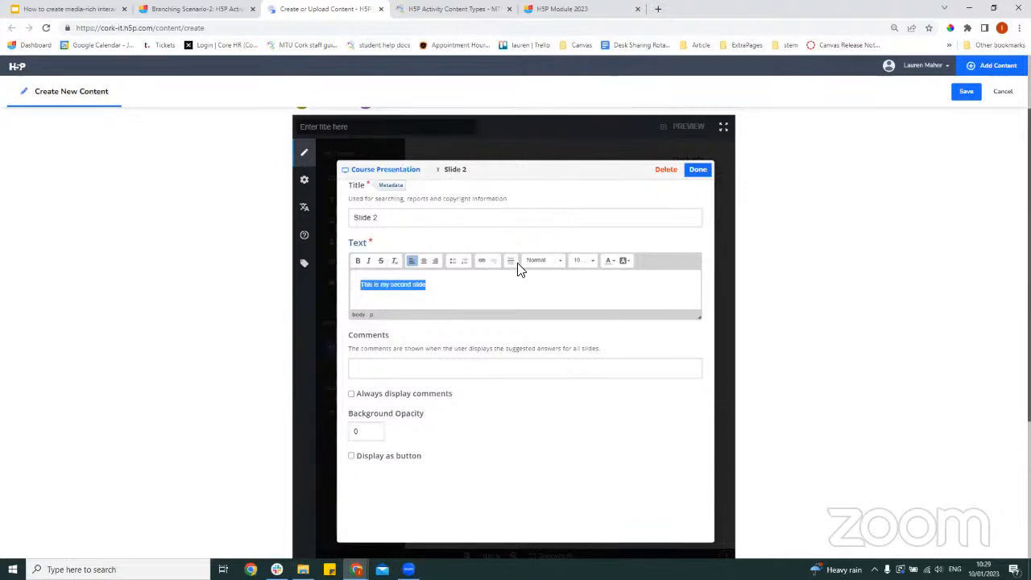
left_click(584, 261)
scroll(592, 316, "down", 3)
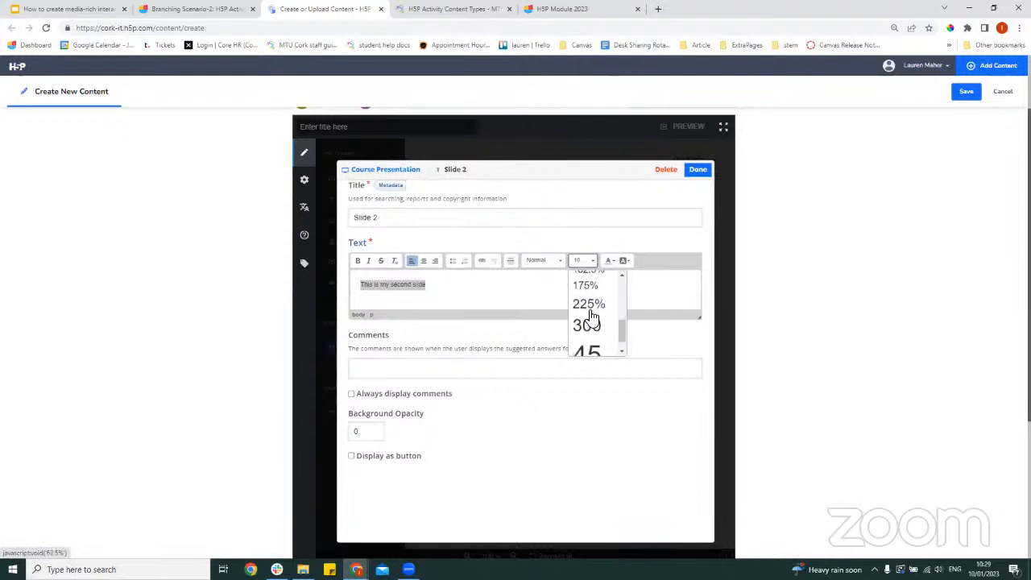
left_click(590, 306)
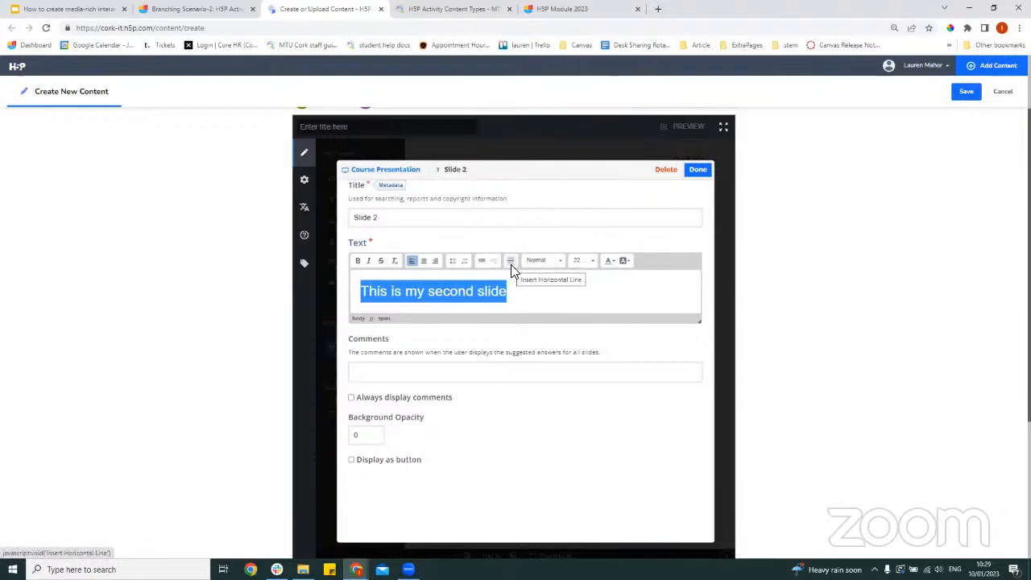
left_click(424, 261)
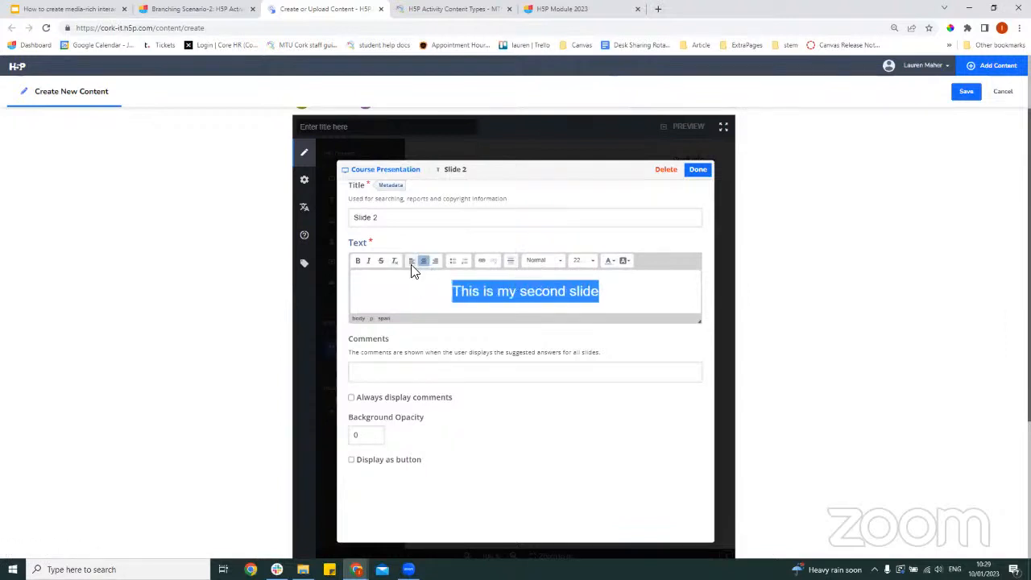
left_click(358, 261)
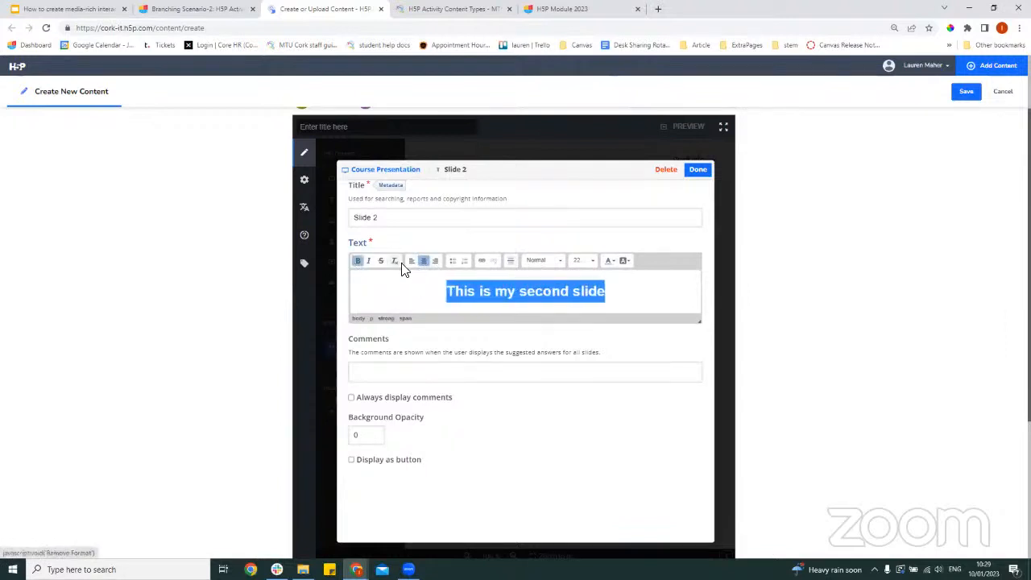
left_click(698, 172)
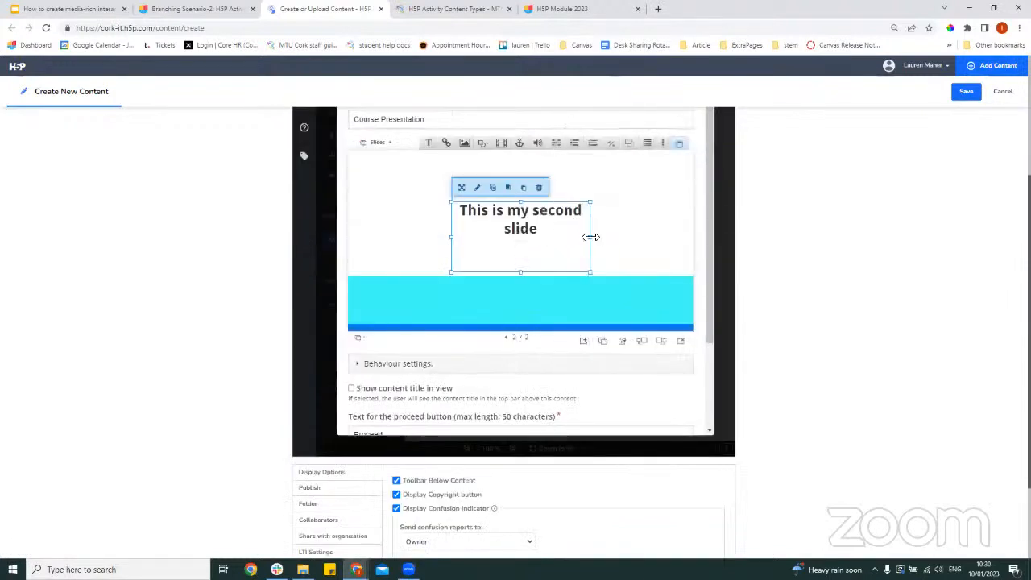
Resize the "This is my second slide" text box to fit one line and centre it in the white area.
left_click_drag(590, 237, 660, 237)
left_click_drag(562, 212, 524, 199)
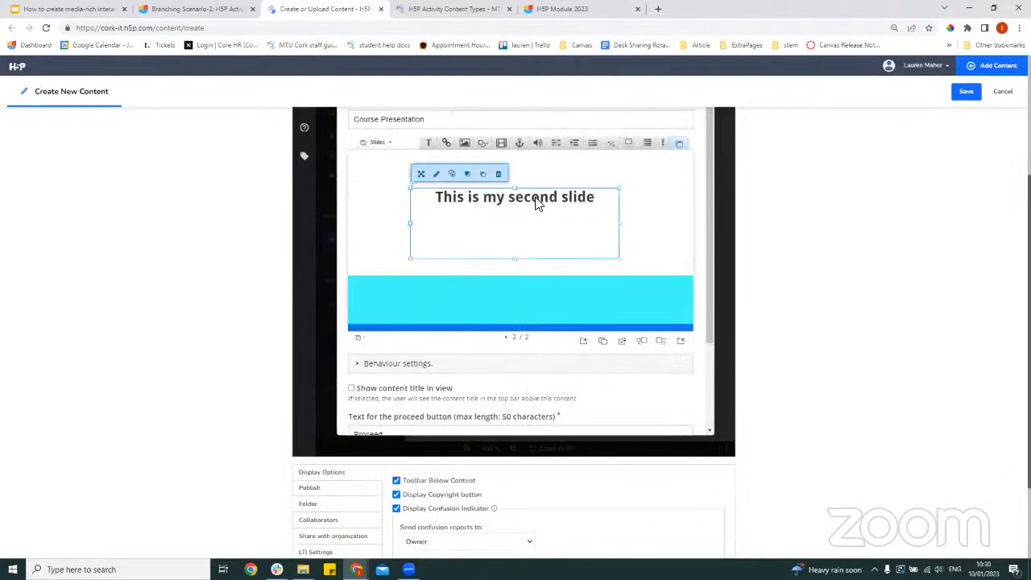
left_click_drag(516, 259, 554, 220)
left_click(553, 265)
Duplicate the "This is my second slide" text and place the copy on the cyan band.
left_click(582, 228)
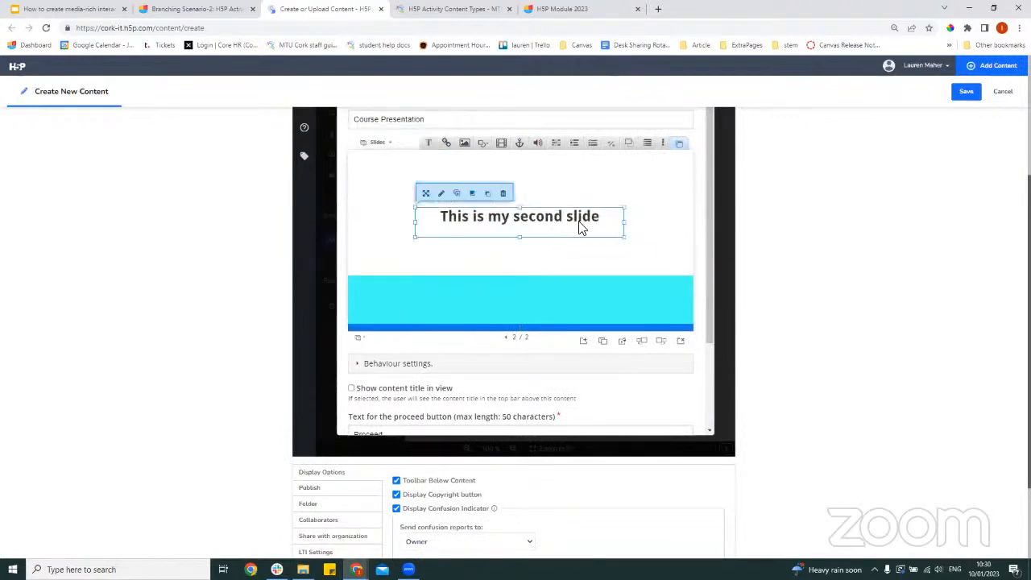
key("ctrl+c")
key("ctrl+v")
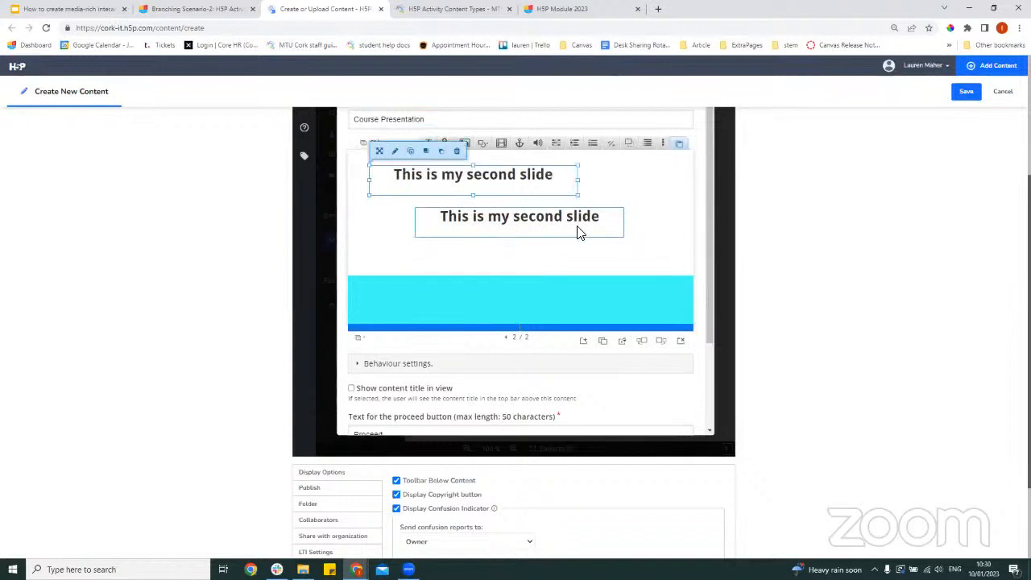
left_click_drag(477, 166, 538, 300)
Replace the text of the copy on the cyan band with "Staff Training Session".
double_click(536, 295)
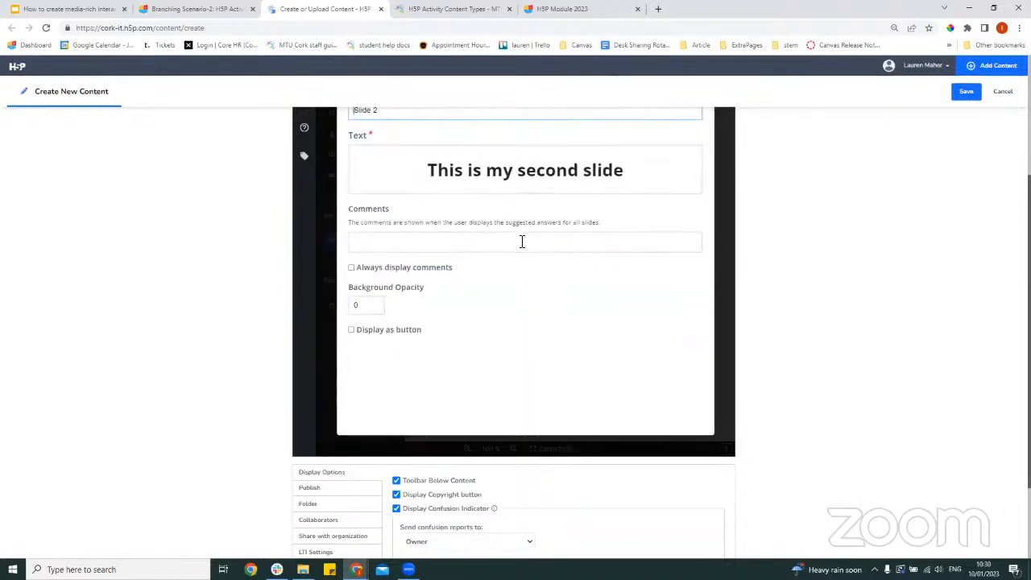
left_click(532, 184)
triple_click(532, 184)
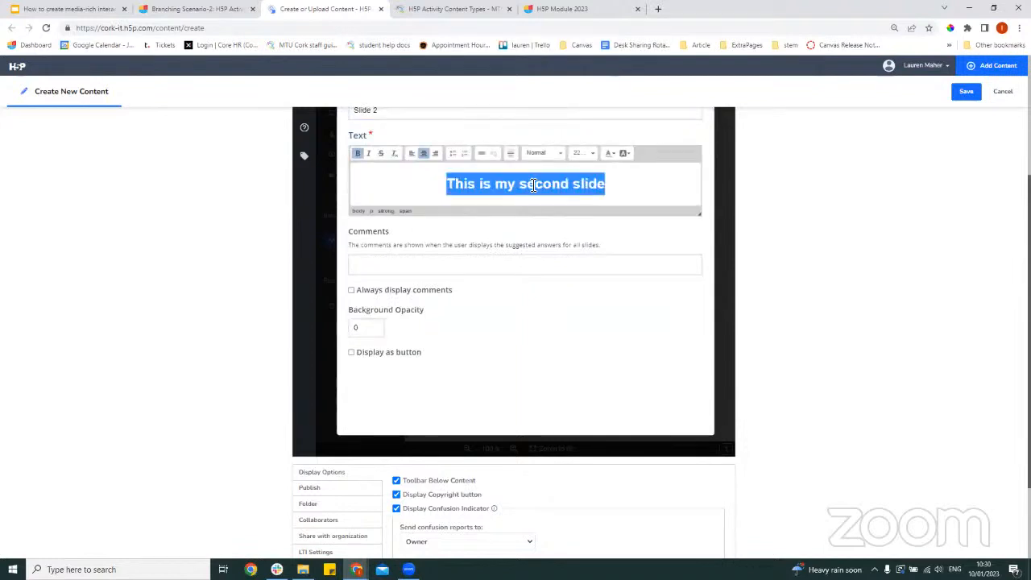
type("Staff")
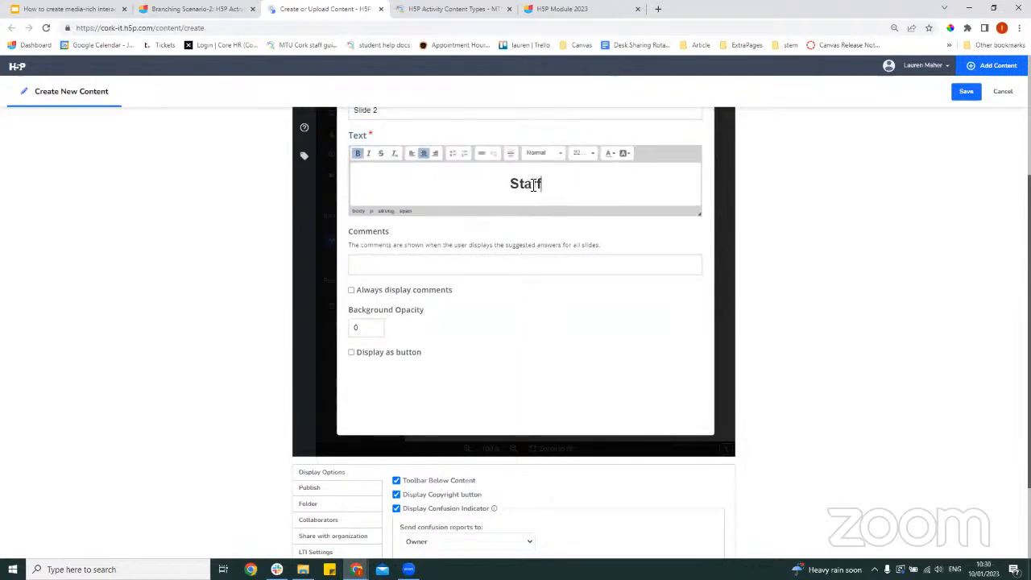
type(" Training Session")
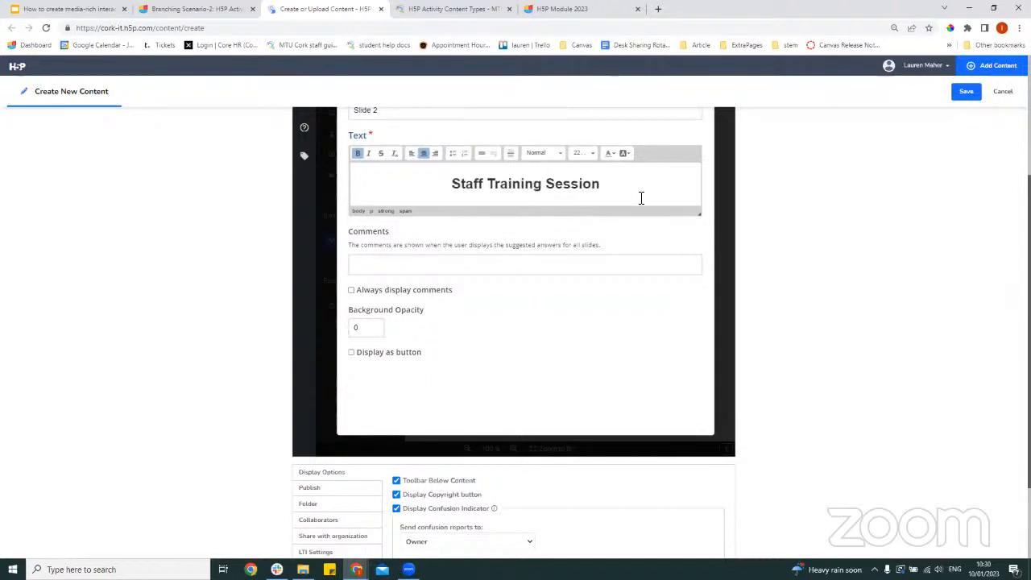
scroll(642, 198, "up", 1)
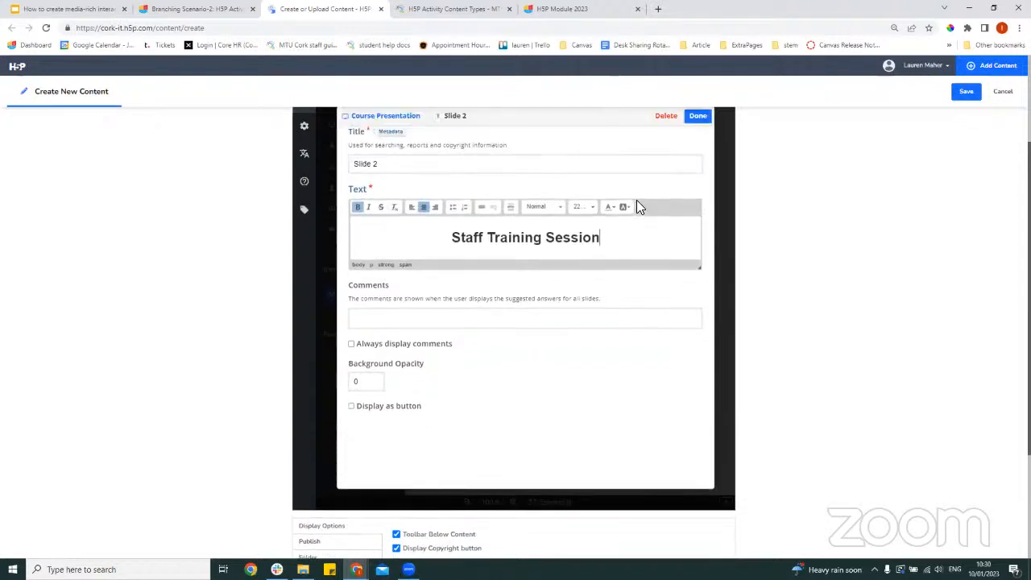
left_click(696, 115)
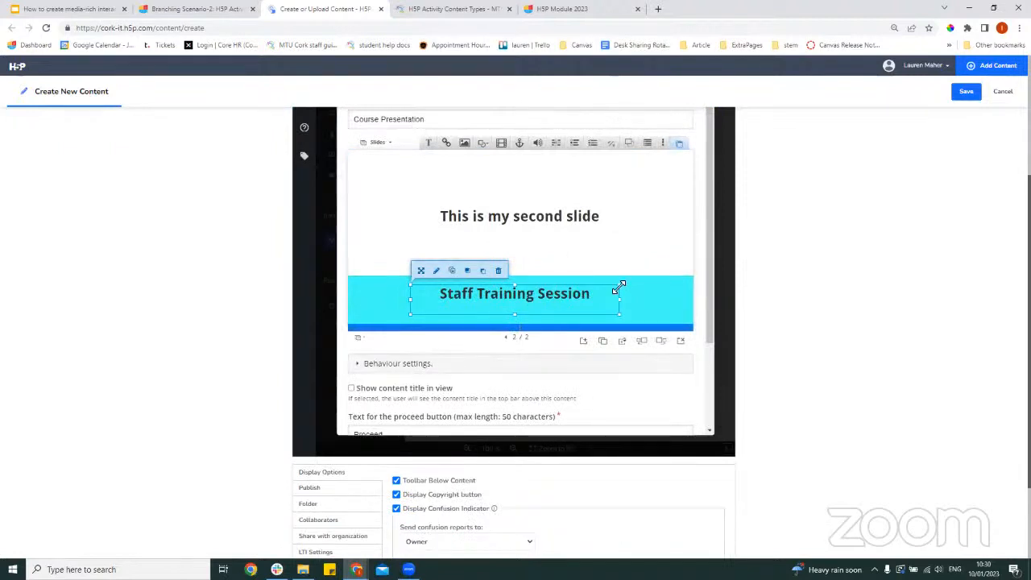
Shrink the "Staff Training Session" text box to about 350 × 50 and centre it on the cyan band.
left_click_drag(617, 287, 580, 303)
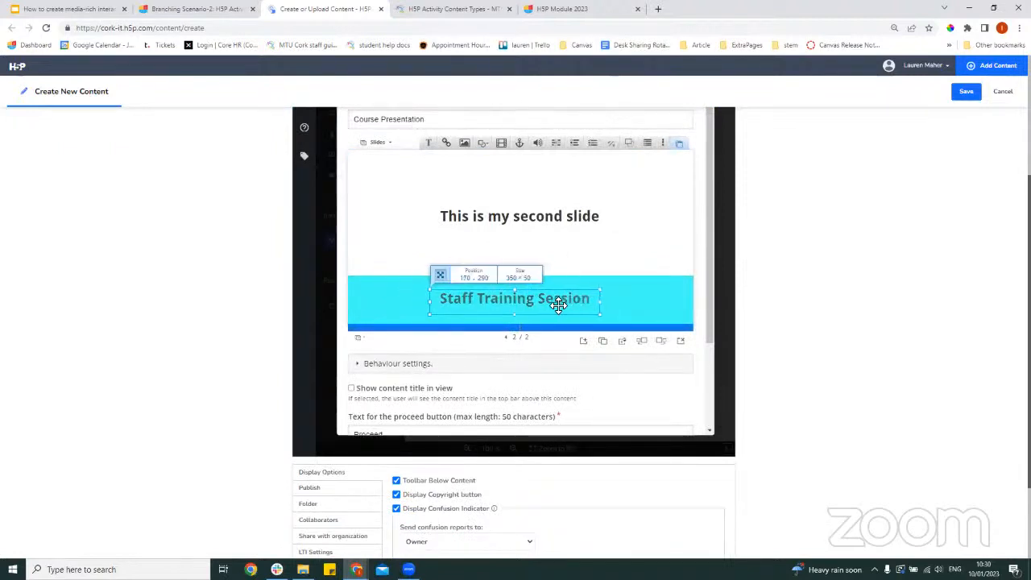
left_click(567, 249)
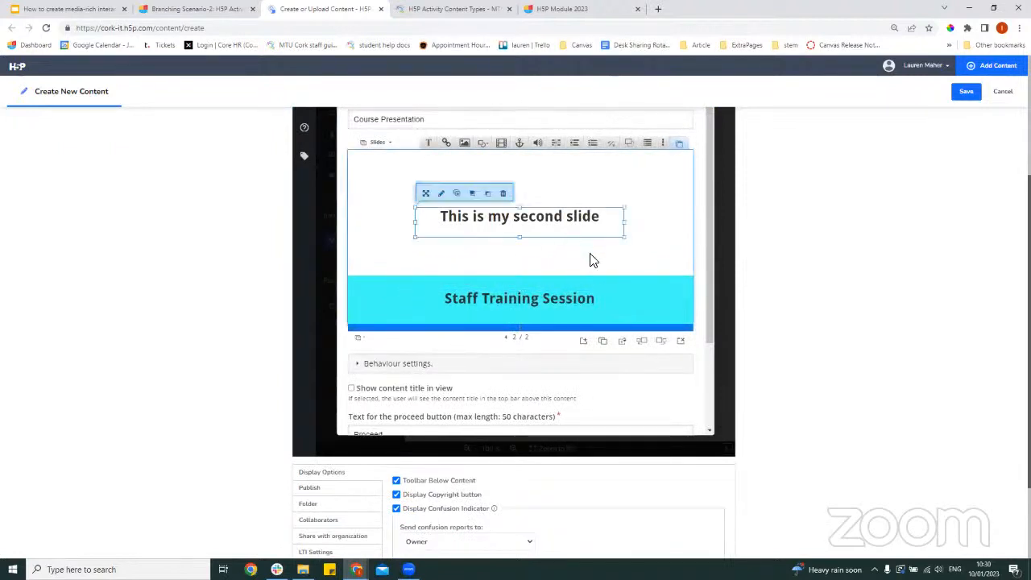
left_click(610, 269)
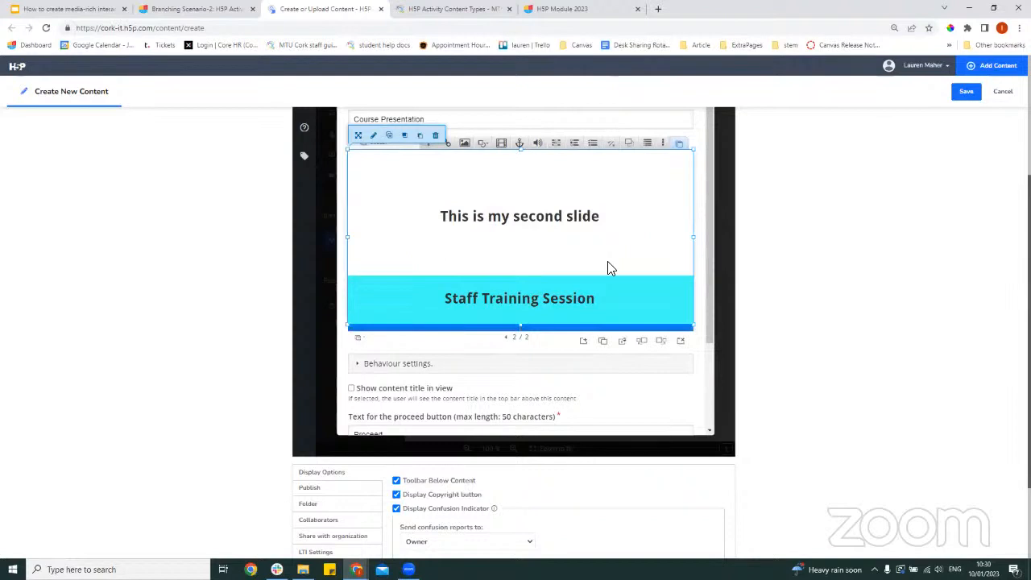
Insert the image Logo.png from PresentationFolder on the second slide.
left_click(467, 151)
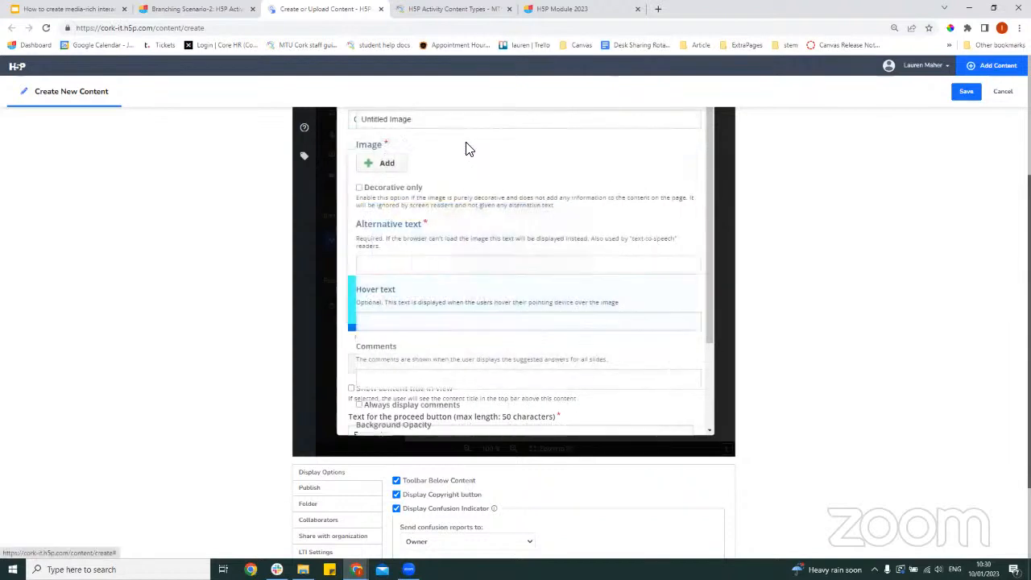
left_click(401, 157)
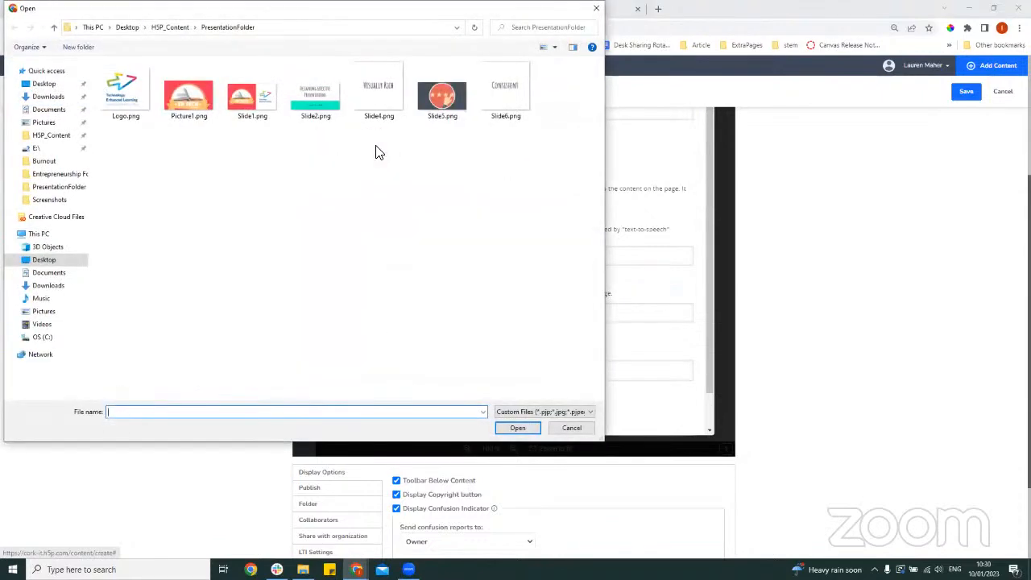
double_click(129, 99)
scroll(459, 204, "up", 5)
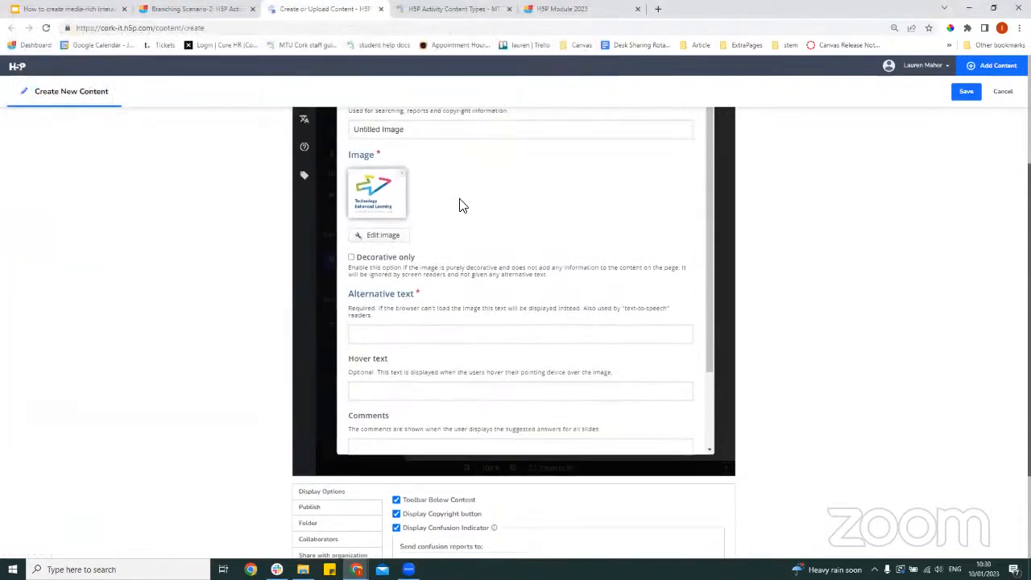
left_click(694, 170)
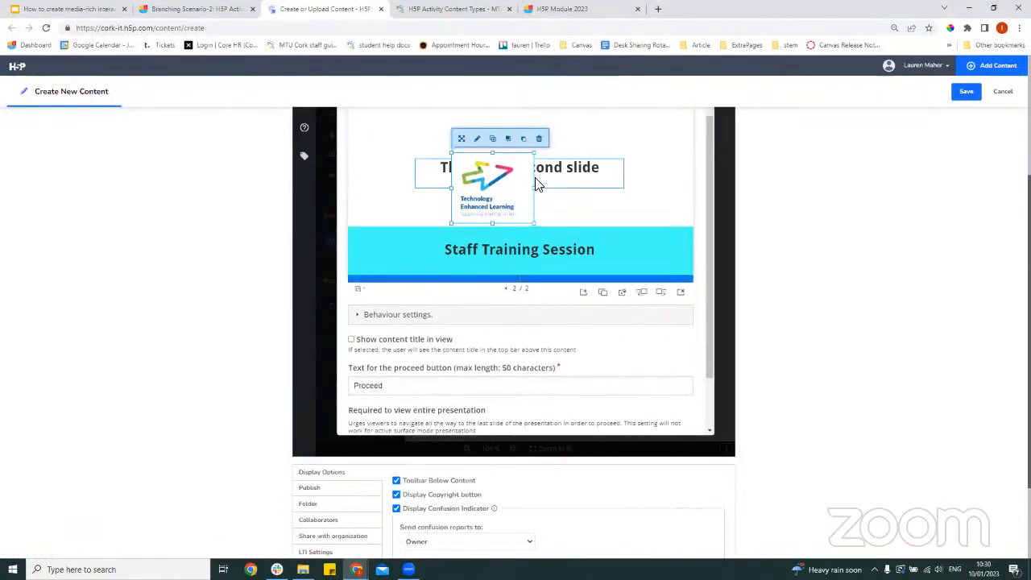
Place the logo beside the slide's left edge and shift the "This is my second slide" text to its right.
scroll(654, 230, "up", 2)
mouse_move(505, 230)
left_mouse_down()
mouse_move(445, 211)
mouse_move(412, 239)
mouse_move(408, 271)
mouse_move(409, 202)
mouse_move(511, 218)
left_mouse_up()
left_click(552, 253)
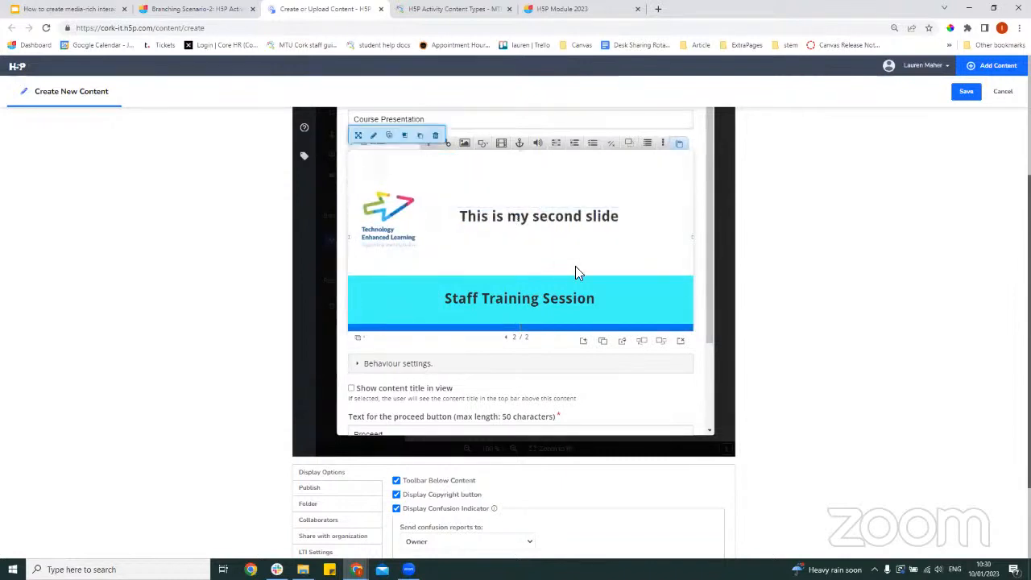
Add a blank third slide and insert a white rectangle without a border on it.
left_click(589, 345)
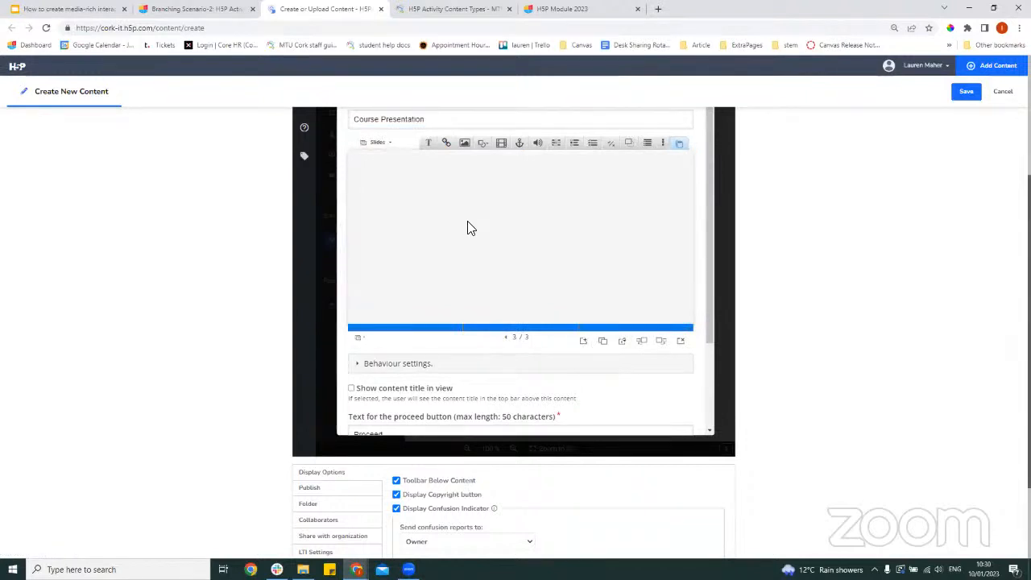
left_click(486, 162)
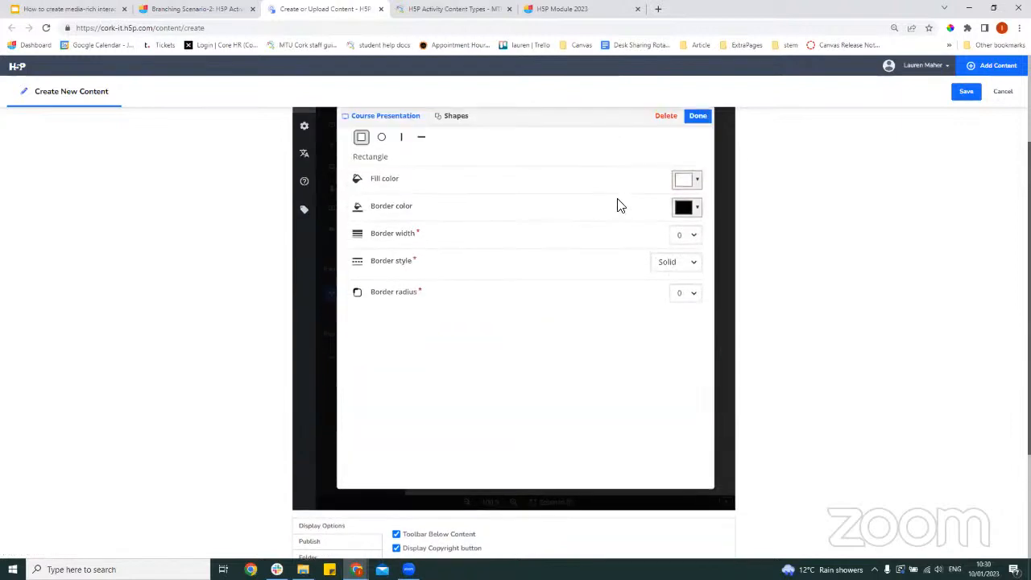
left_click(697, 116)
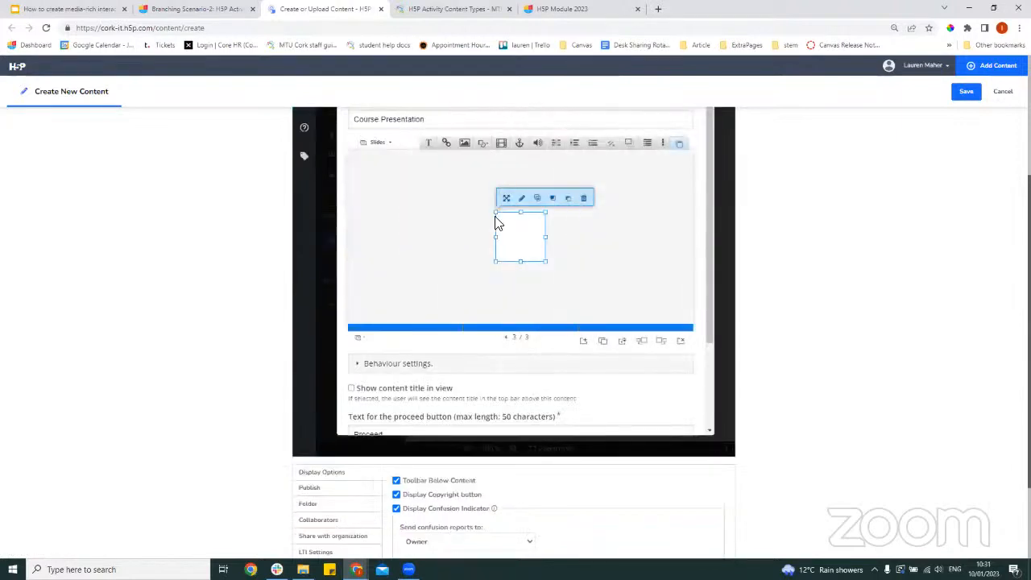
Stretch the white rectangle to cover the whole third slide as a background.
left_click_drag(496, 213, 433, 150)
left_click_drag(435, 211, 347, 210)
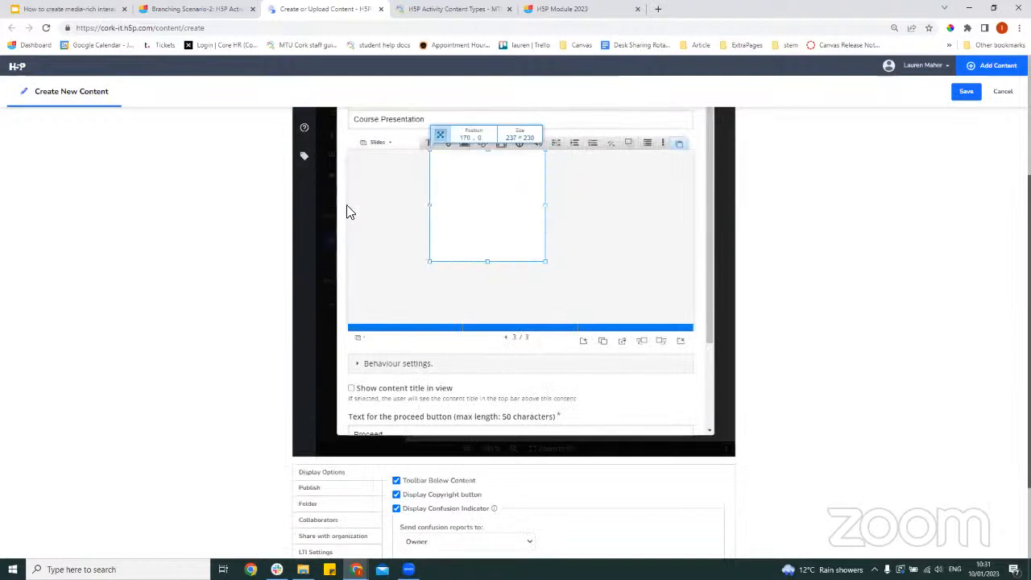
left_click(561, 278)
left_click(490, 228)
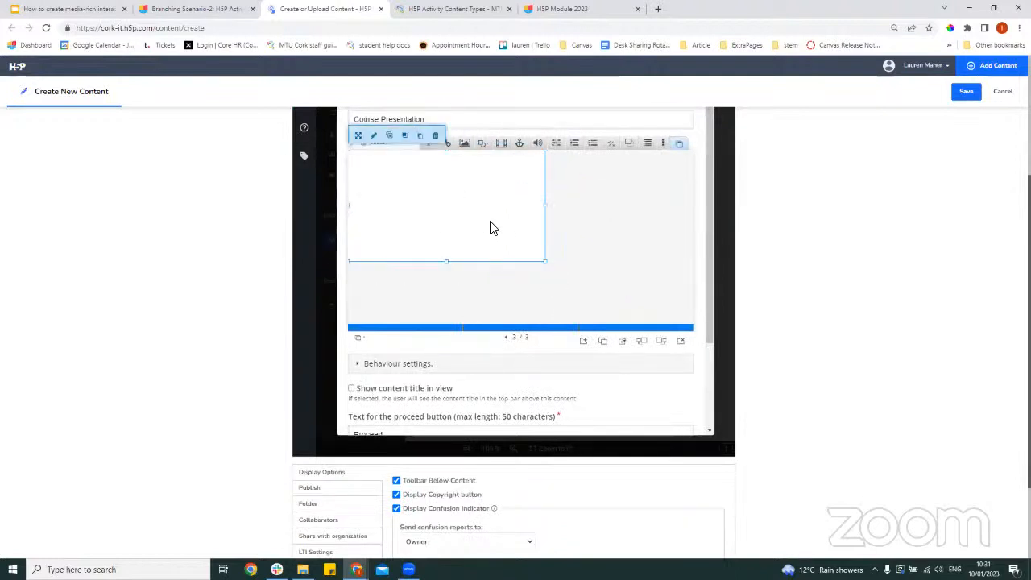
left_click_drag(546, 261, 669, 306)
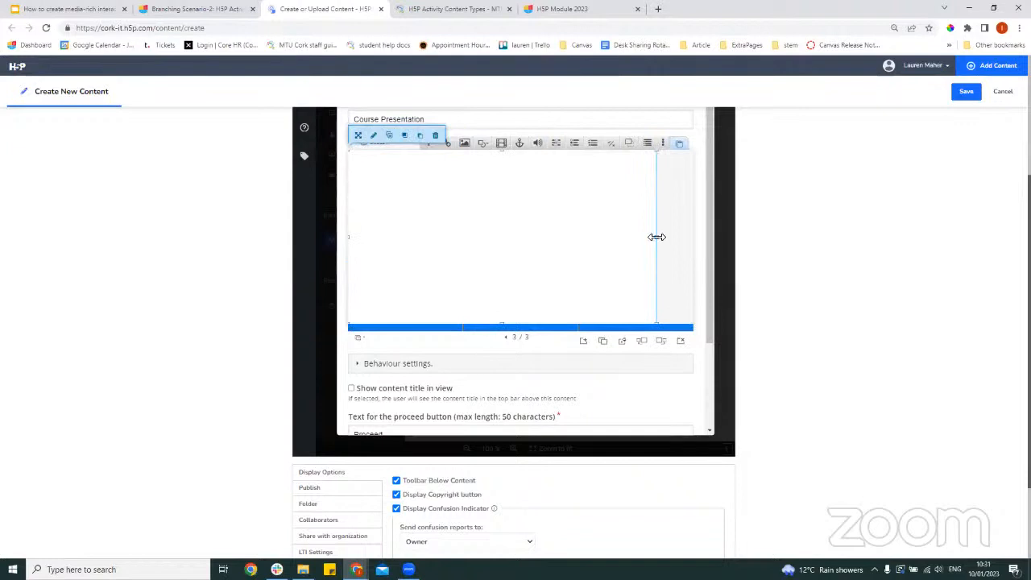
left_click_drag(658, 237, 714, 246)
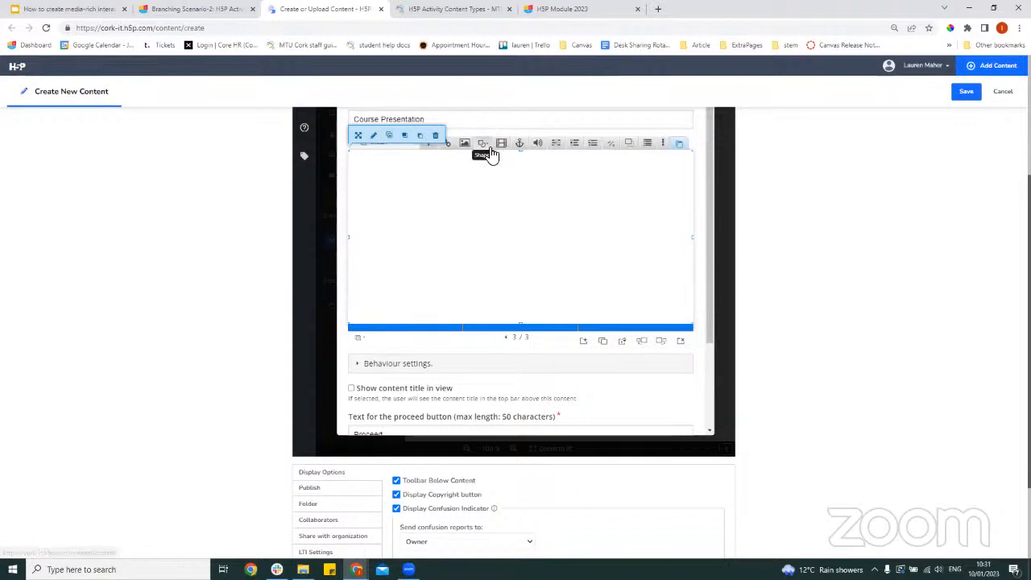
Insert a multiple choice question on the third slide and title it "Multiple Choice".
left_click(592, 144)
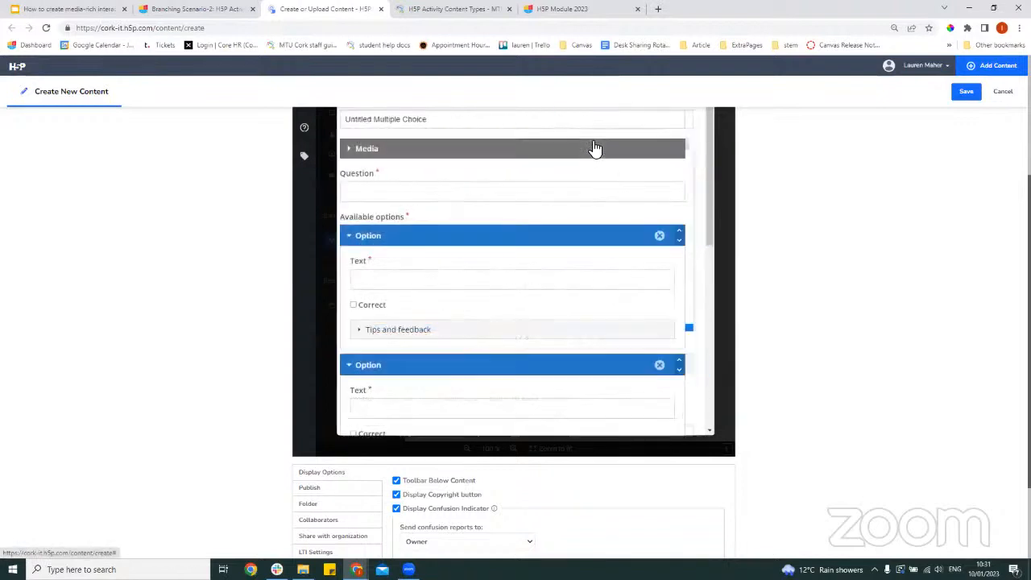
scroll(726, 255, "up", 2)
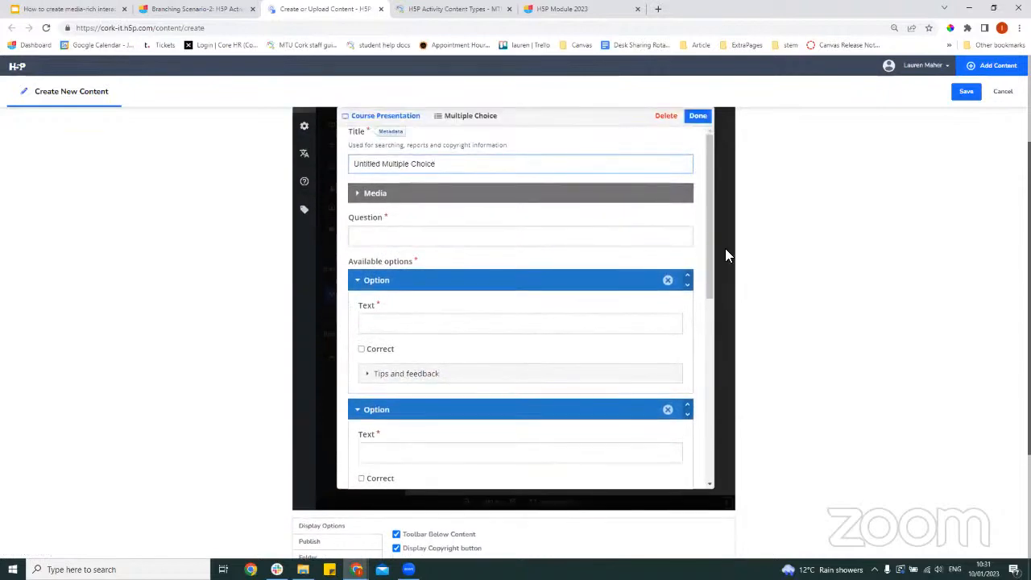
scroll(725, 248, "down", 1)
left_click_drag(383, 165, 335, 155)
key("BackSpace")
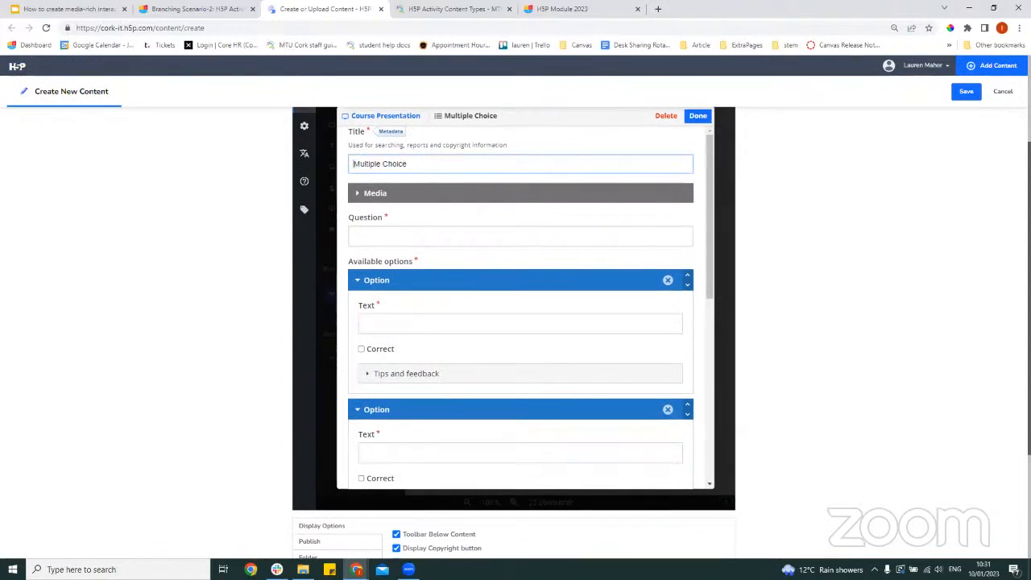
Enter the question "Which one of these is NOT a characteristic of a good modern presentation.".
left_click(451, 236)
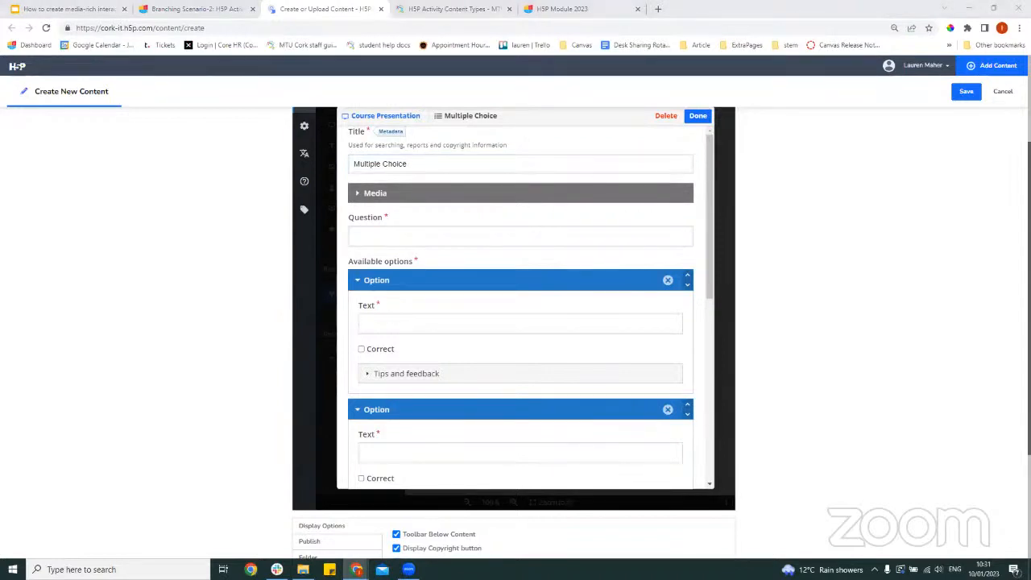
left_click(433, 243)
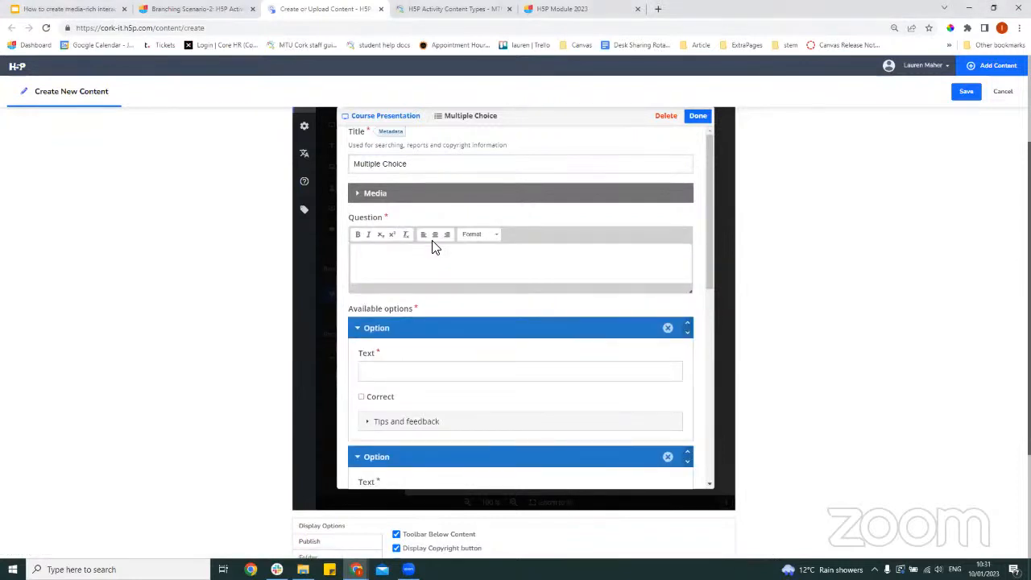
left_click(425, 260)
left_click(429, 308)
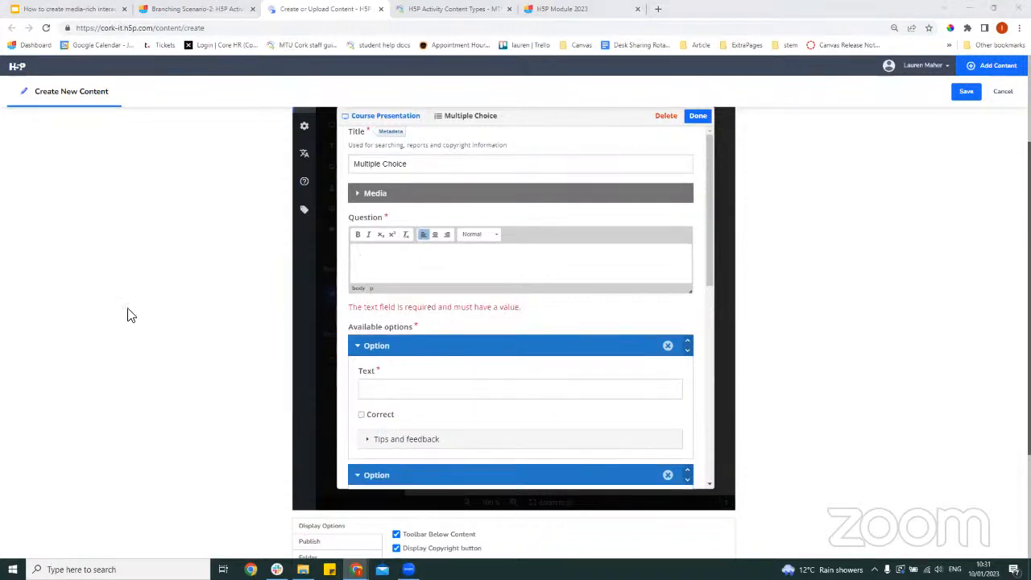
left_click(557, 276)
type("Which one of these is NOT a characteristic of a good modern presentation.")
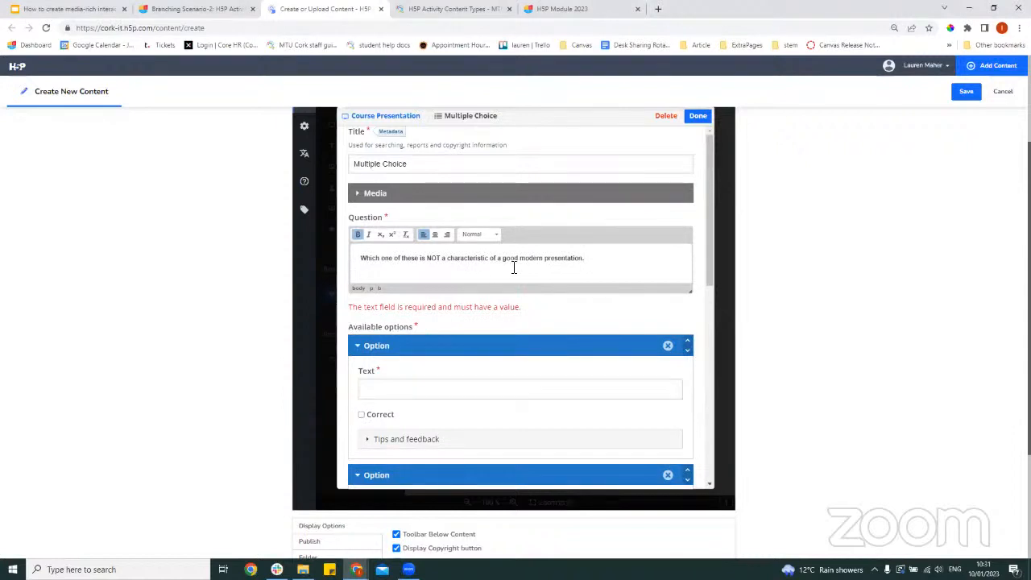
Examine the question text and the answer option fields of the multiple choice question.
scroll(513, 269, "down", 1)
scroll(525, 272, "up", 1)
triple_click(403, 266)
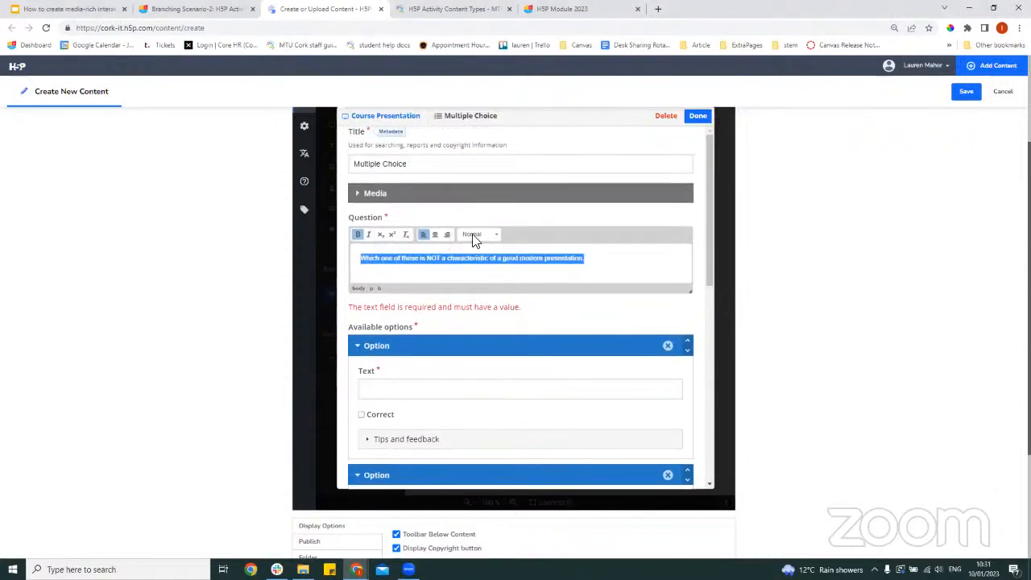
scroll(460, 278, "down", 2)
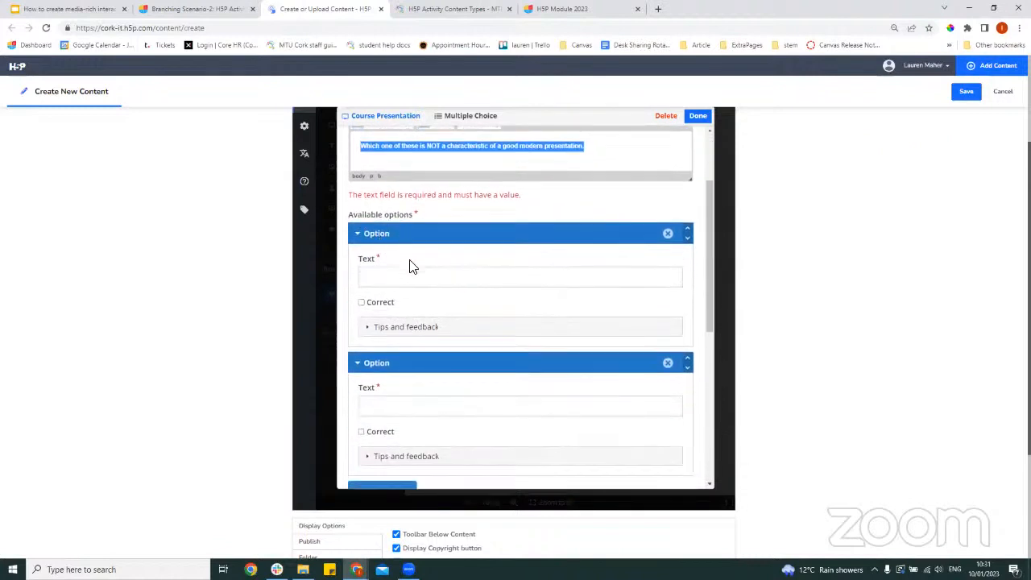
scroll(410, 267, "down", 2)
scroll(395, 267, "up", 1)
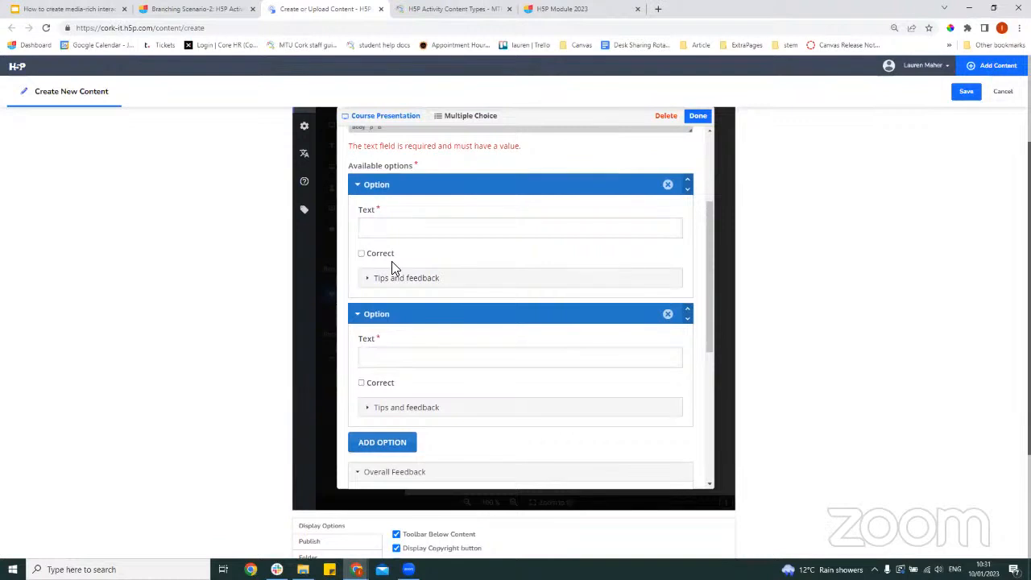
scroll(391, 261, "down", 1)
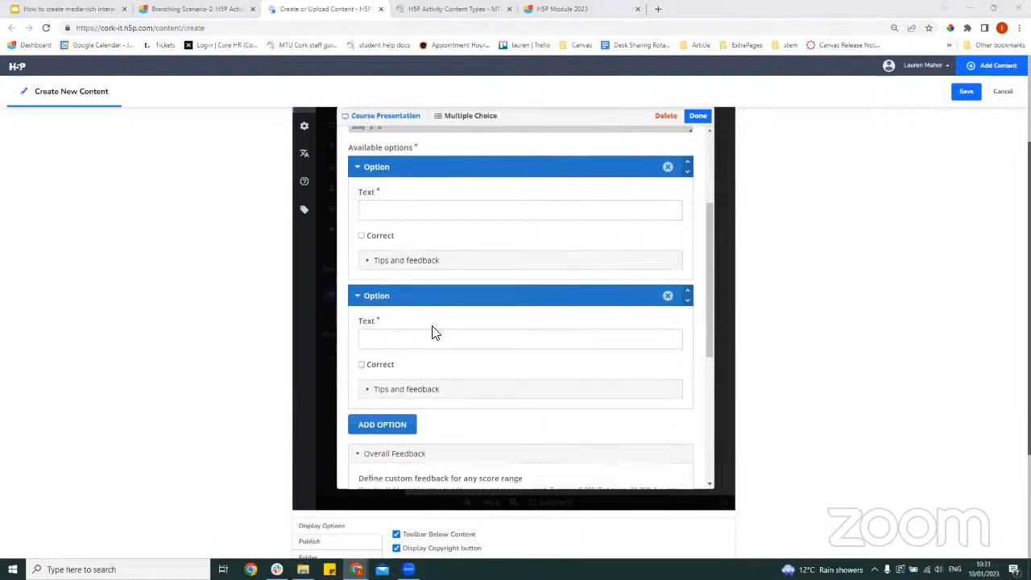
Enter "Consistent" and "Length" as the answer options, mark "Length" as correct, and finish the multiple choice question.
left_click(446, 220)
type("Consistent")
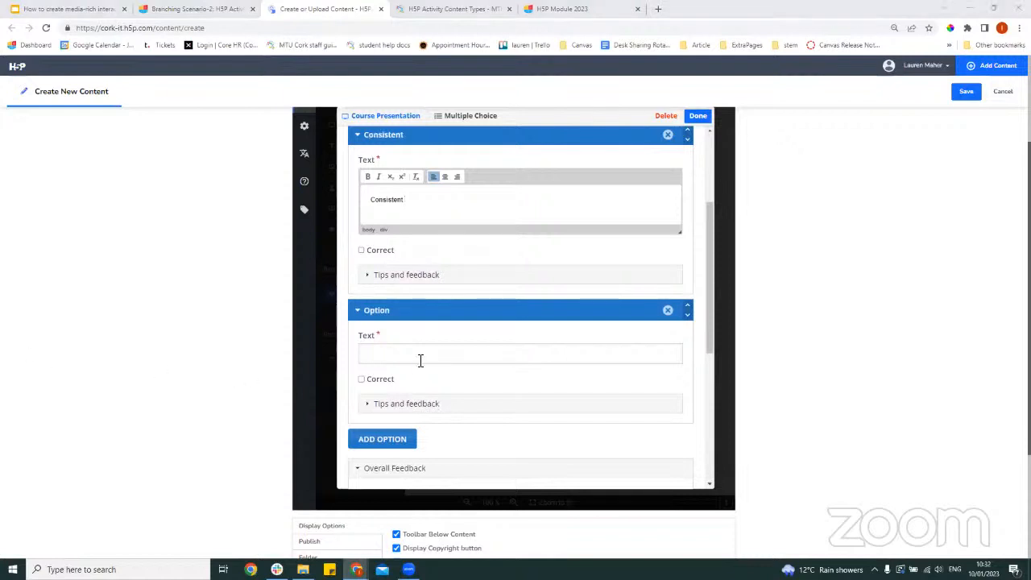
left_click(421, 358)
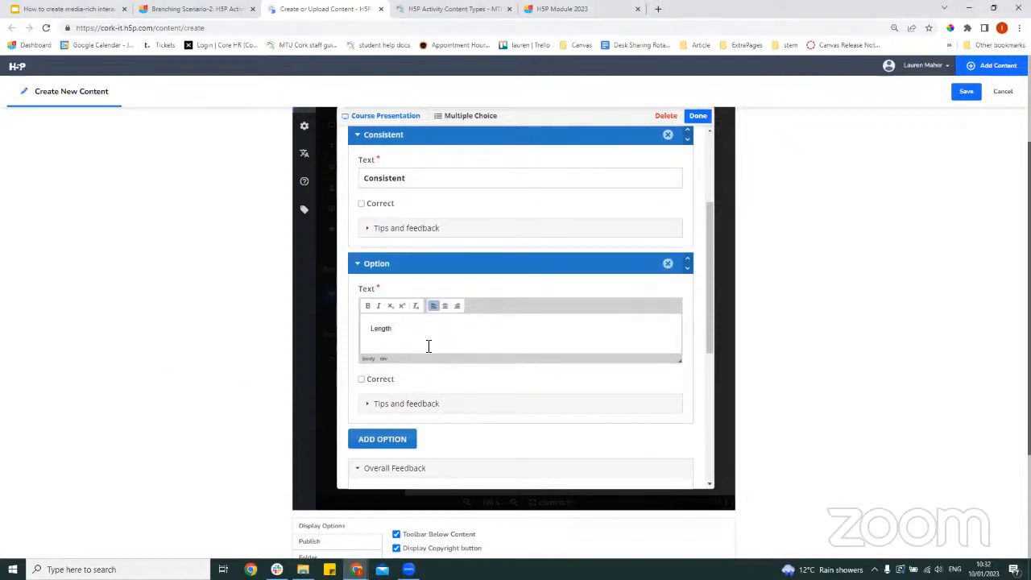
left_click(362, 380)
scroll(439, 340, "down", 4)
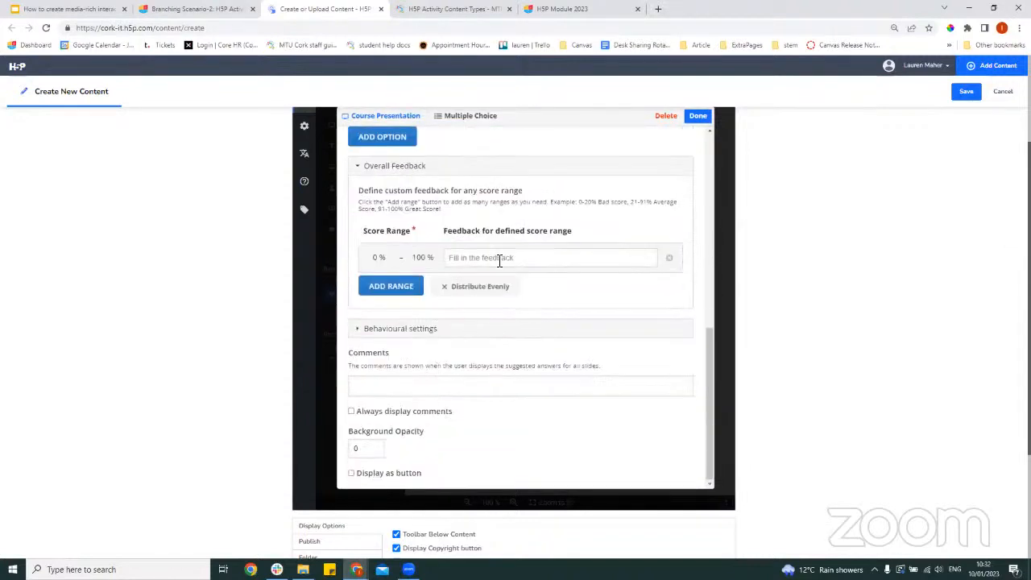
scroll(451, 255, "down", 3)
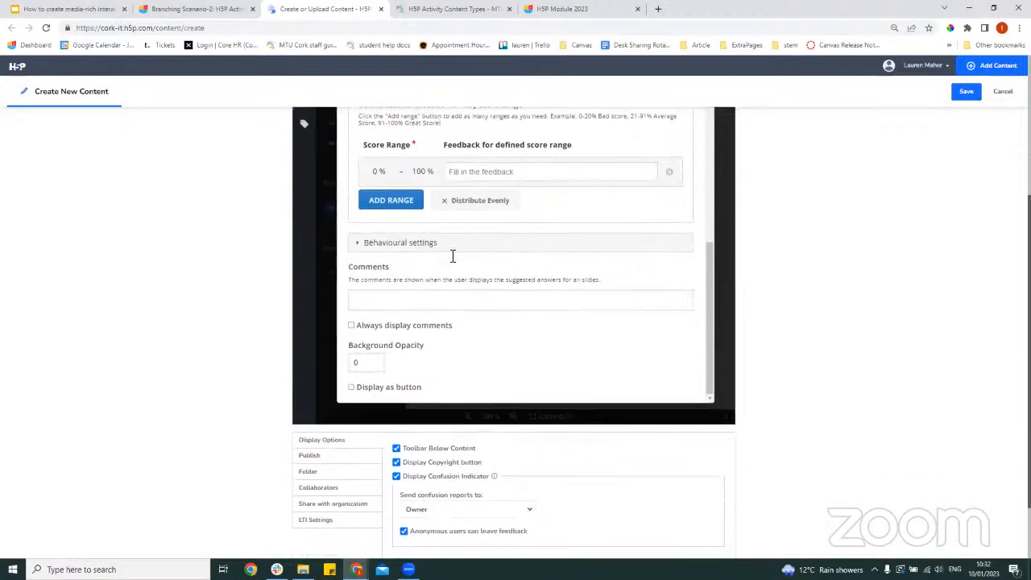
scroll(413, 348, "up", 5)
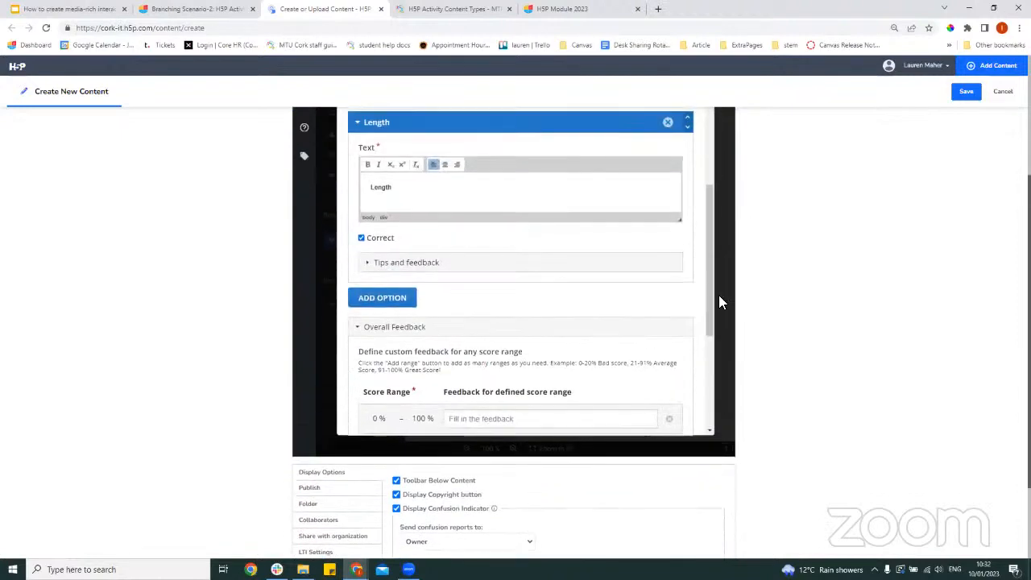
scroll(718, 293, "up", 3)
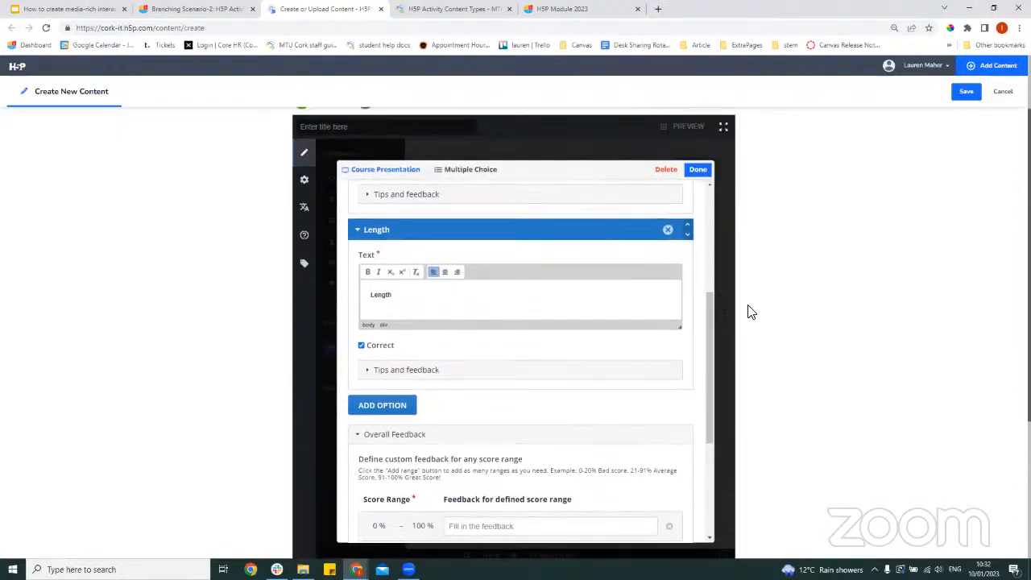
left_click(699, 171)
Enlarge the multiple choice question on the third slide and position it around the middle of the slide.
scroll(700, 174, "up", 5)
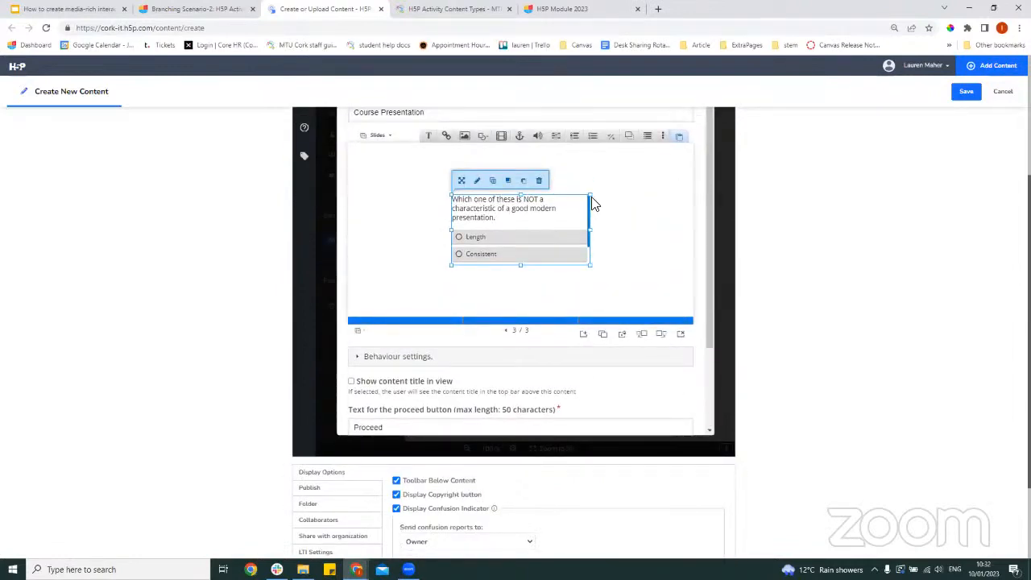
left_click_drag(592, 196, 675, 162)
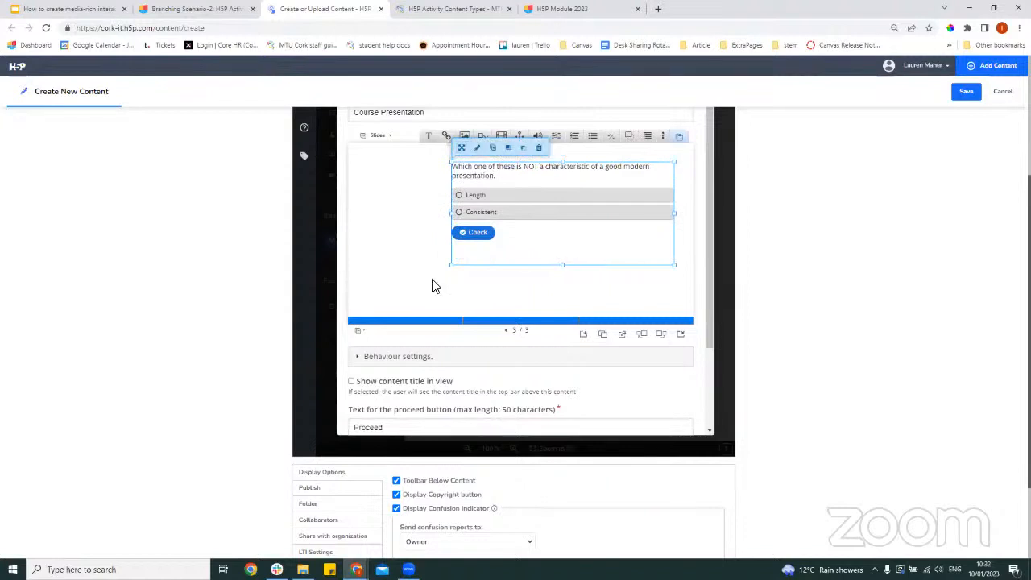
left_click_drag(449, 266, 396, 254)
left_click_drag(528, 200, 523, 230)
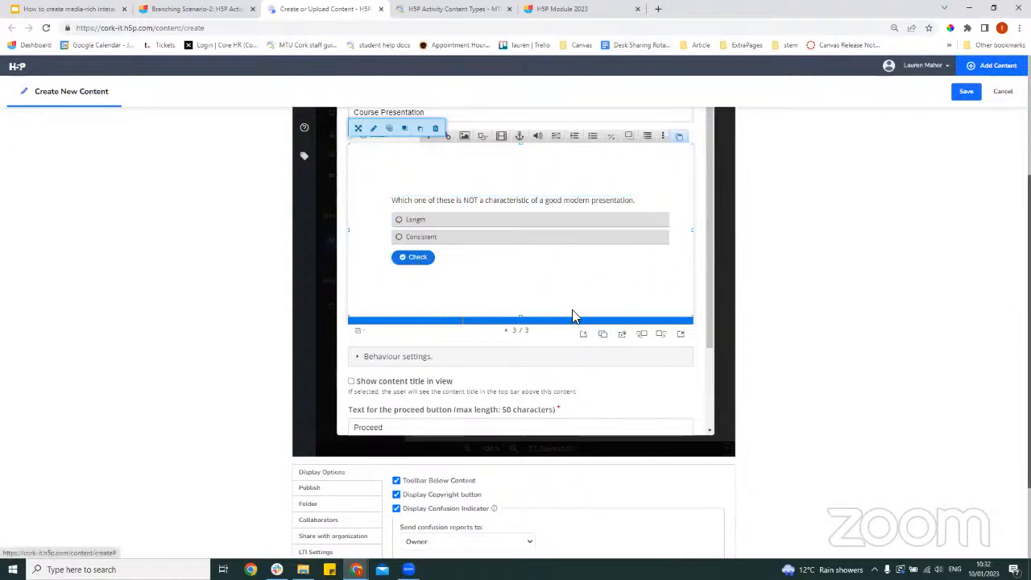
Add a blank fourth slide and finish editing the course presentation.
left_click(585, 336)
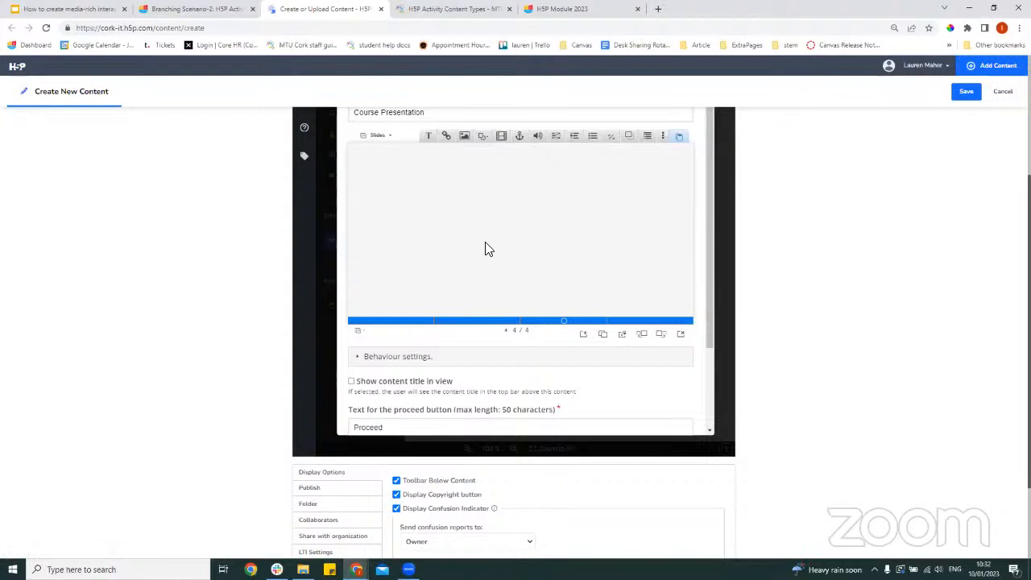
scroll(782, 292, "up", 2)
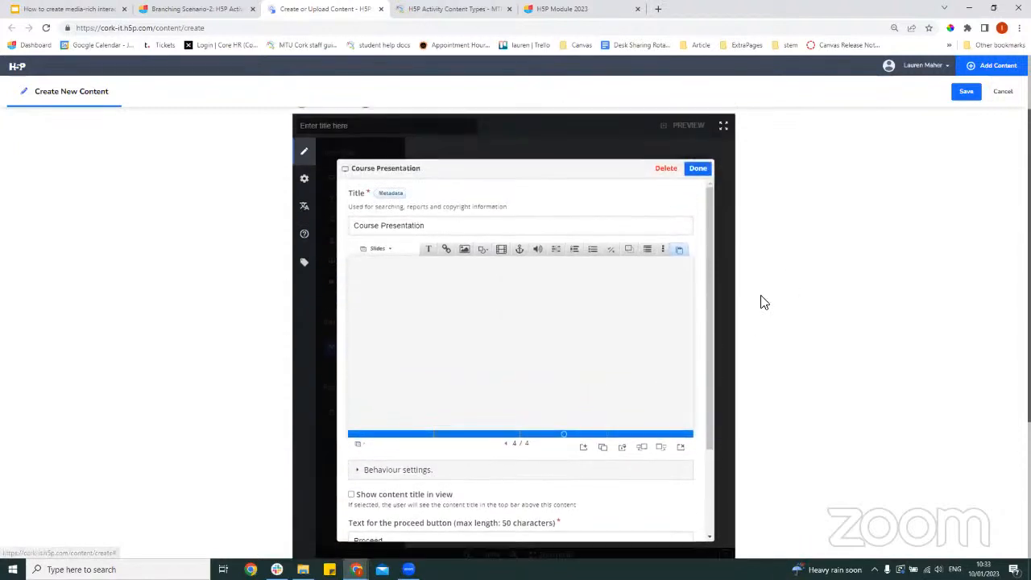
left_click(698, 169)
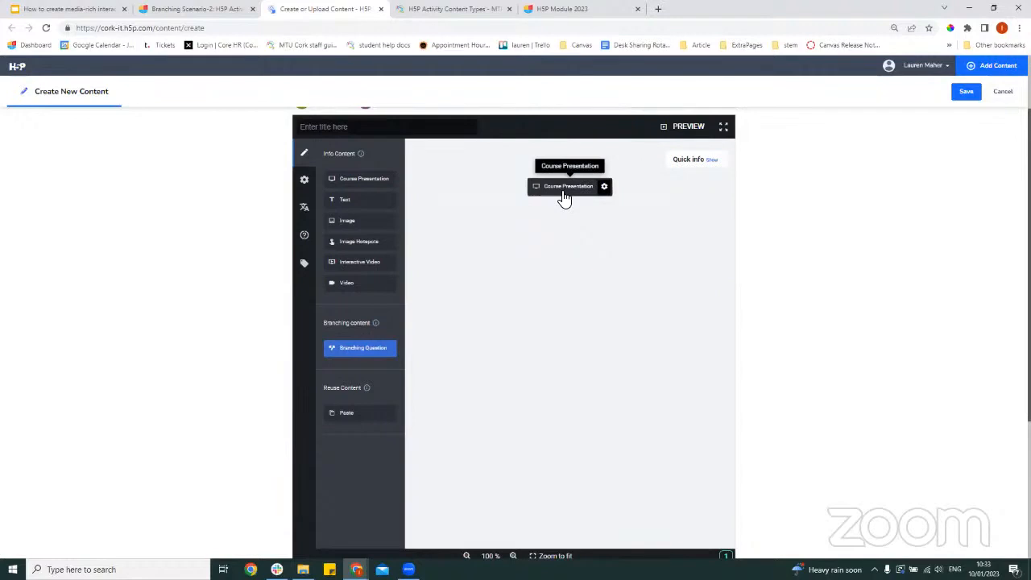
Add an Image Hotspots node below the Course Presentation node and title it "Image Hotspots".
left_click(373, 250)
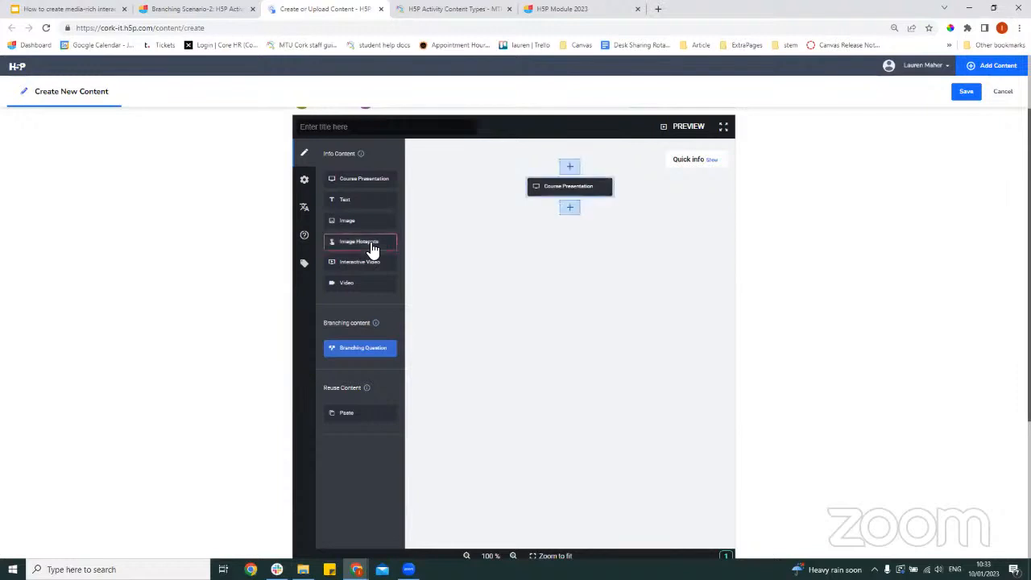
left_click_drag(373, 251, 581, 223)
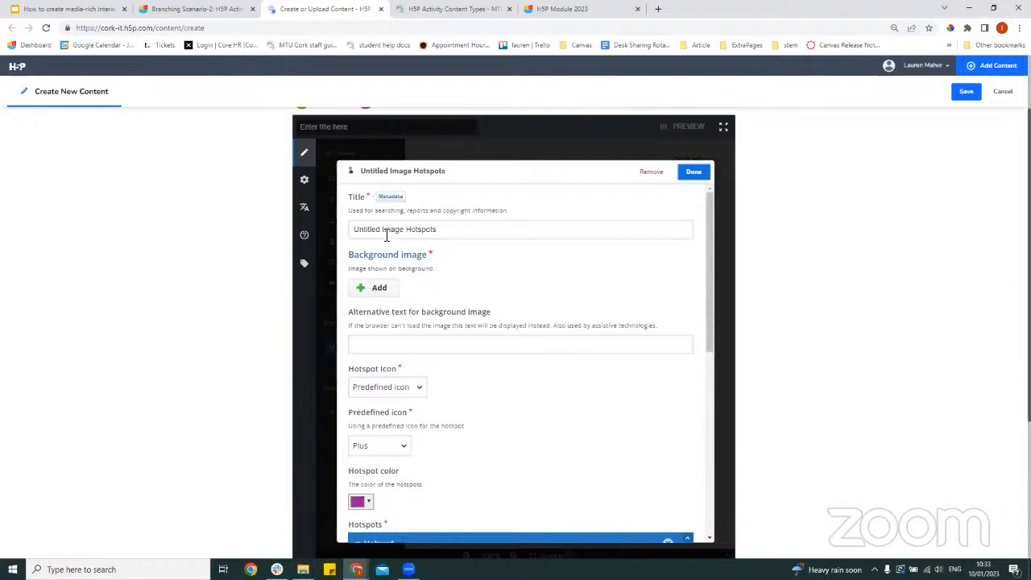
left_click_drag(383, 231, 333, 225)
double_click(371, 229)
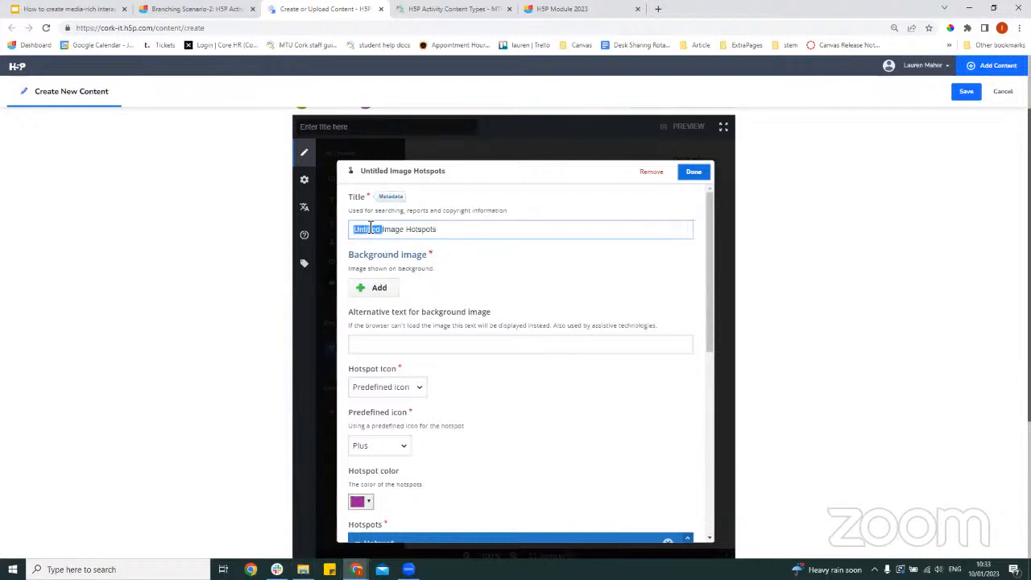
key("BackSpace")
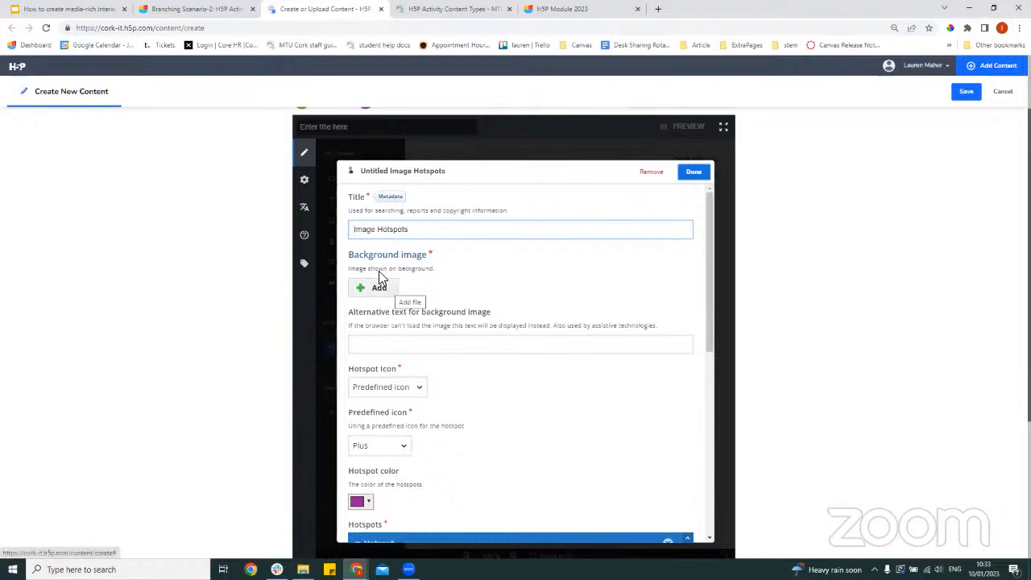
Upload the Canvas page editor screenshot from the Hotspot folder as background image, with the alternative text "Hotspot Image 1".
left_click(379, 291)
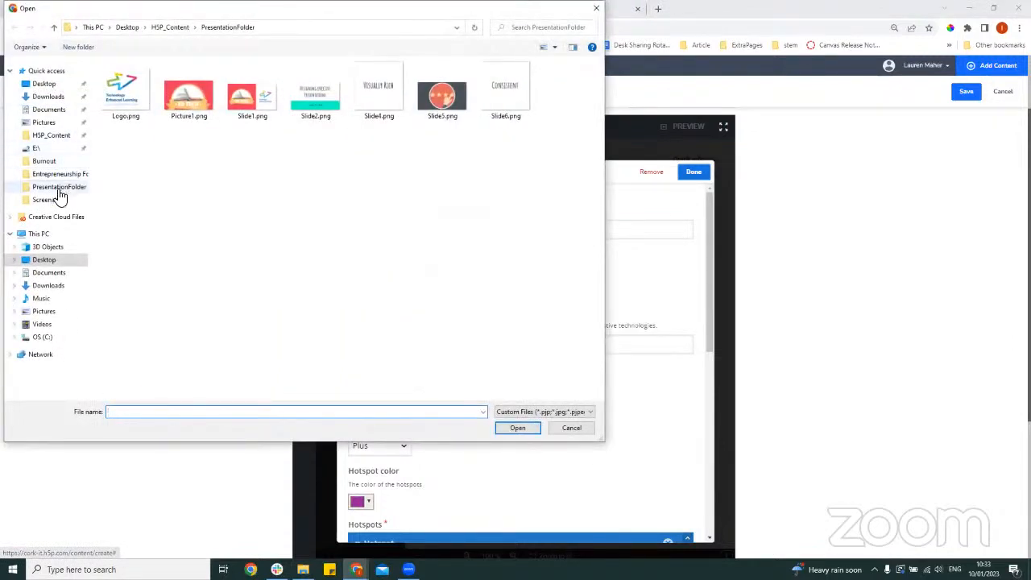
left_click(170, 27)
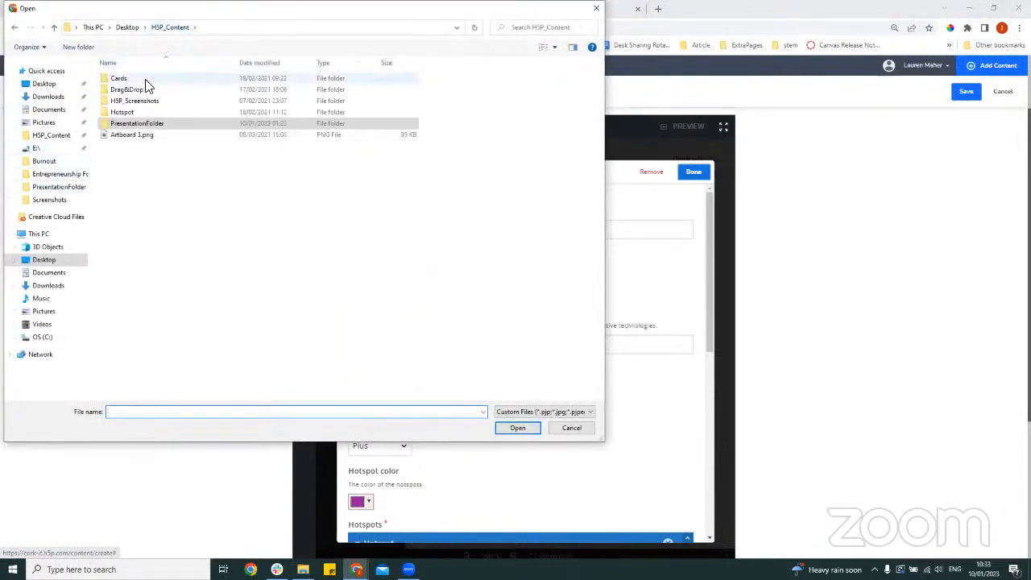
double_click(135, 109)
double_click(179, 98)
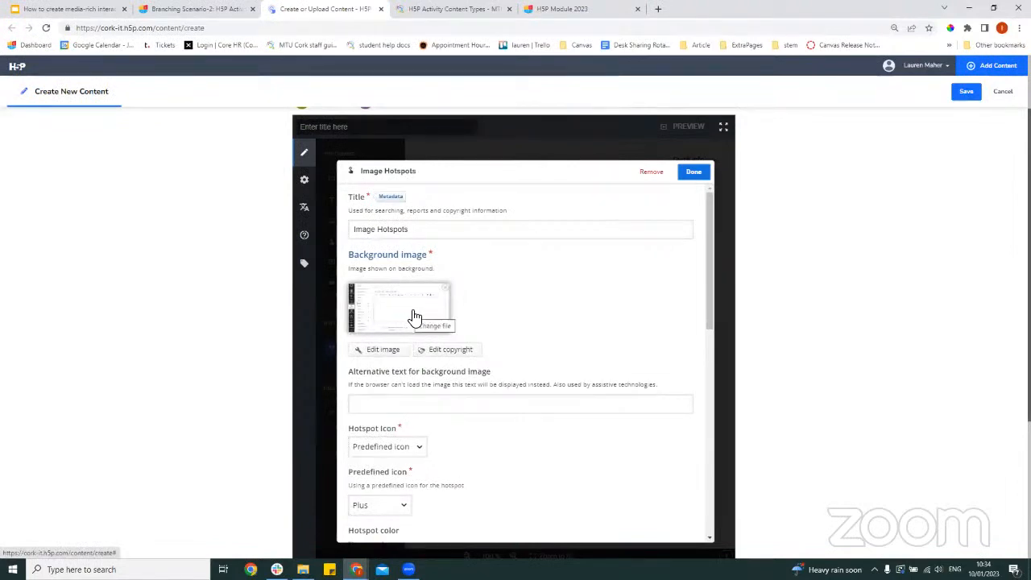
left_click(416, 400)
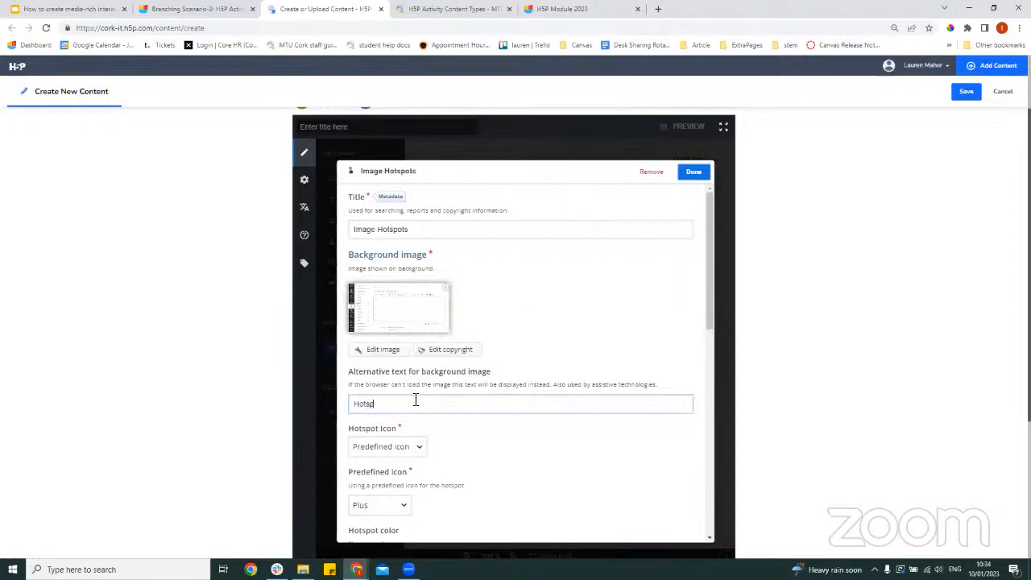
type("Hotspot Image 1")
Use a predefined hotspot icon of type Info and check the hotspot colour picker without changing the colour.
scroll(415, 403, "down", 1)
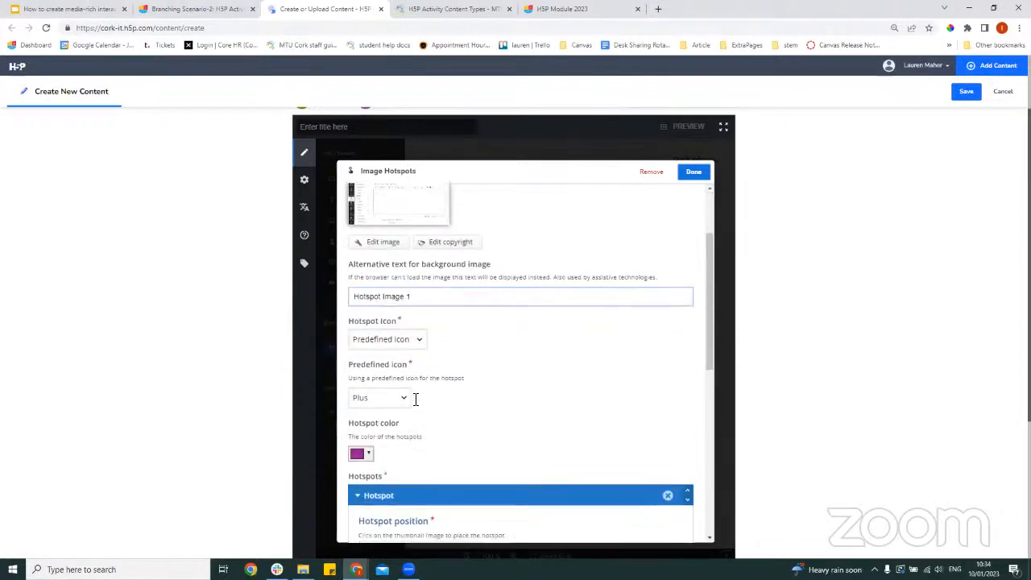
left_click(402, 340)
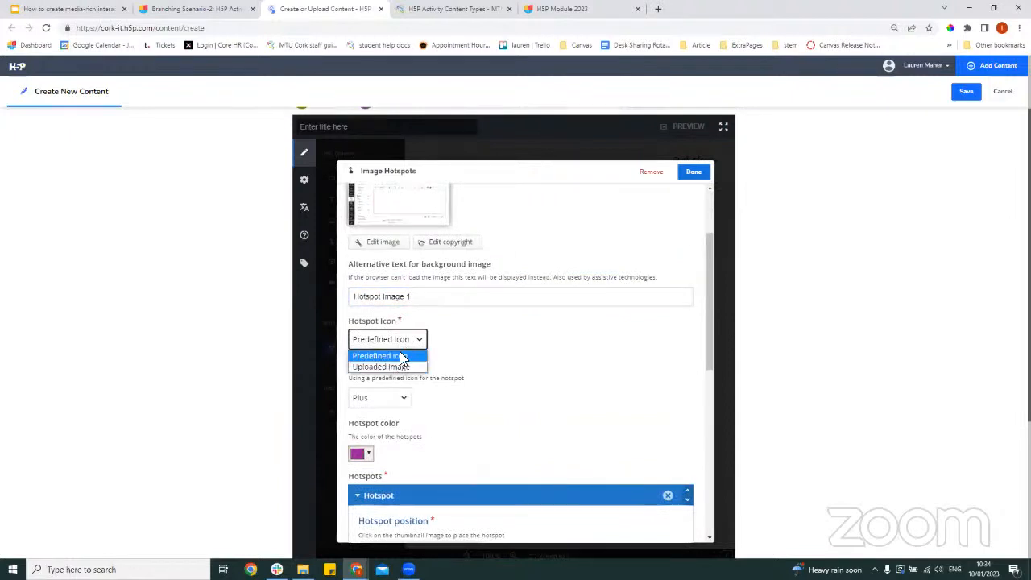
left_click(400, 356)
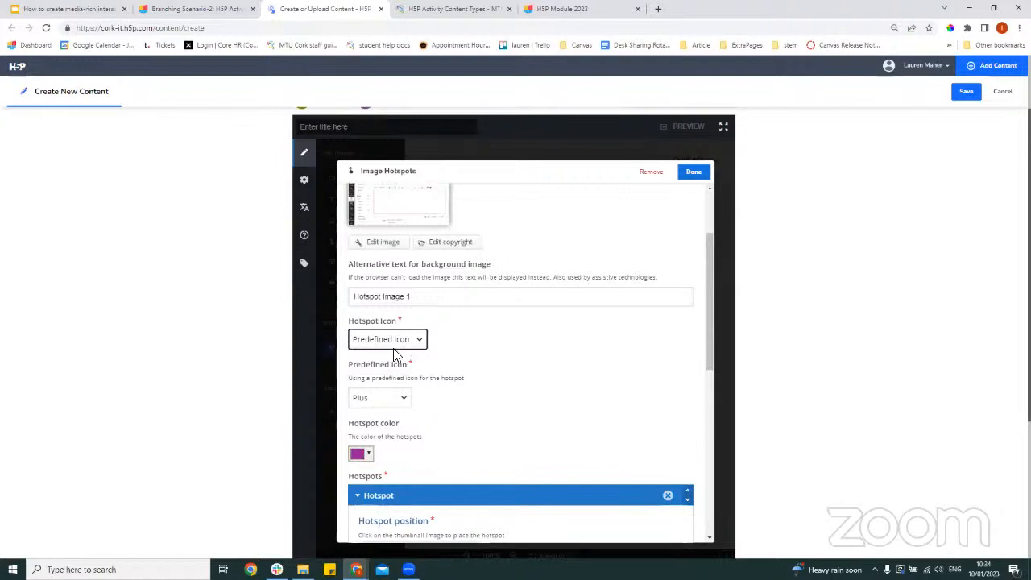
scroll(419, 360, "down", 3)
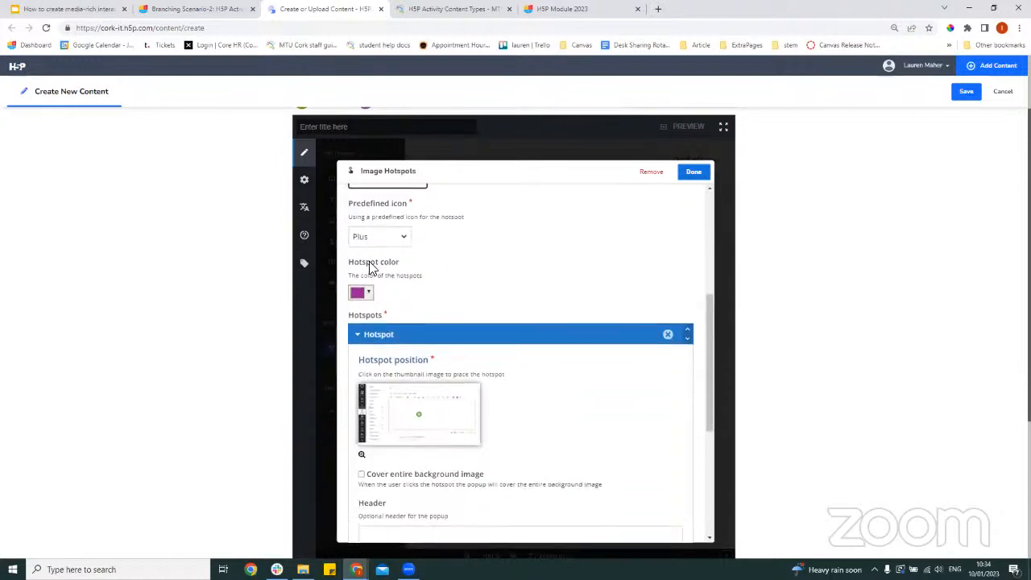
left_click(384, 238)
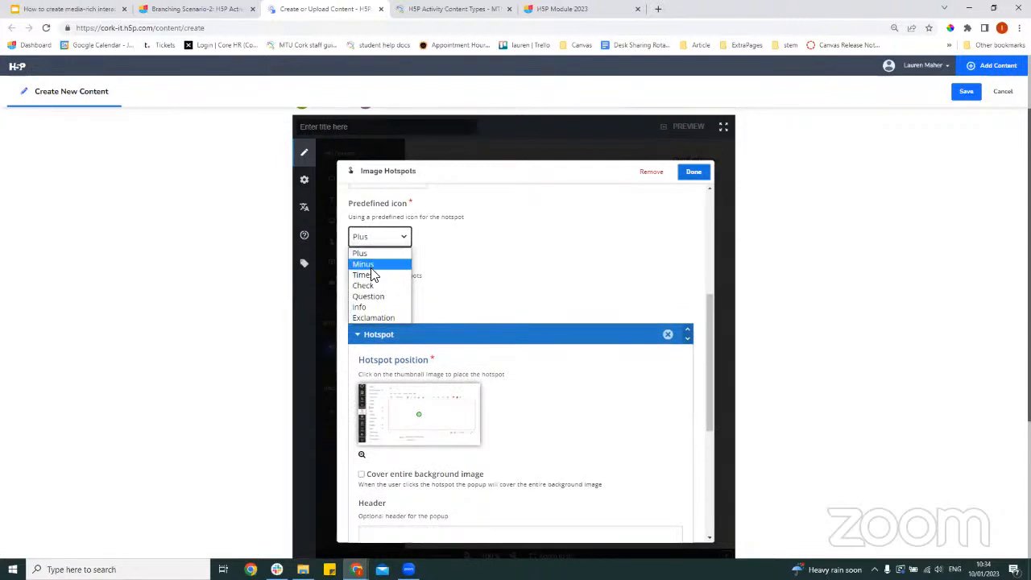
left_click(363, 308)
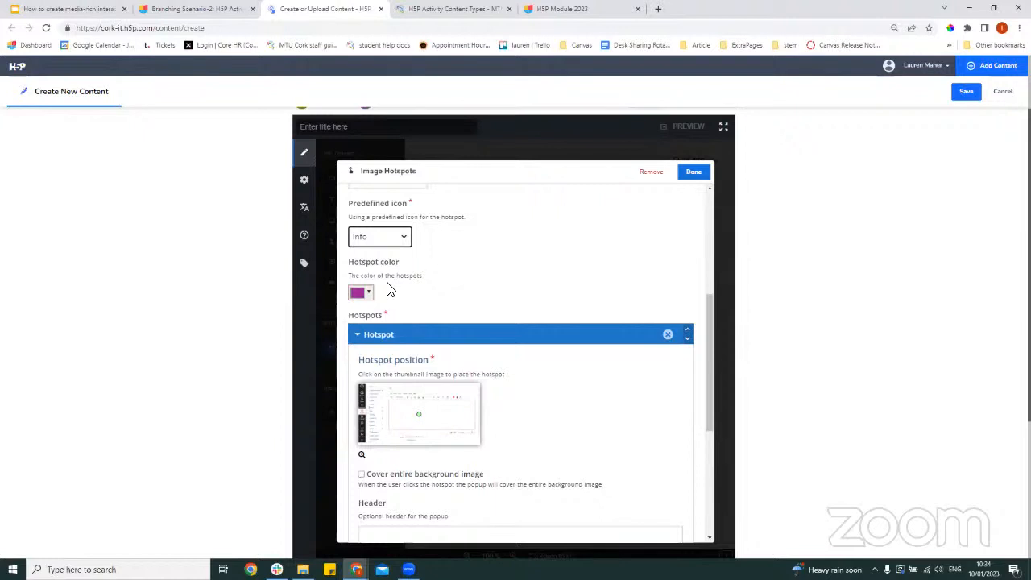
left_click(370, 295)
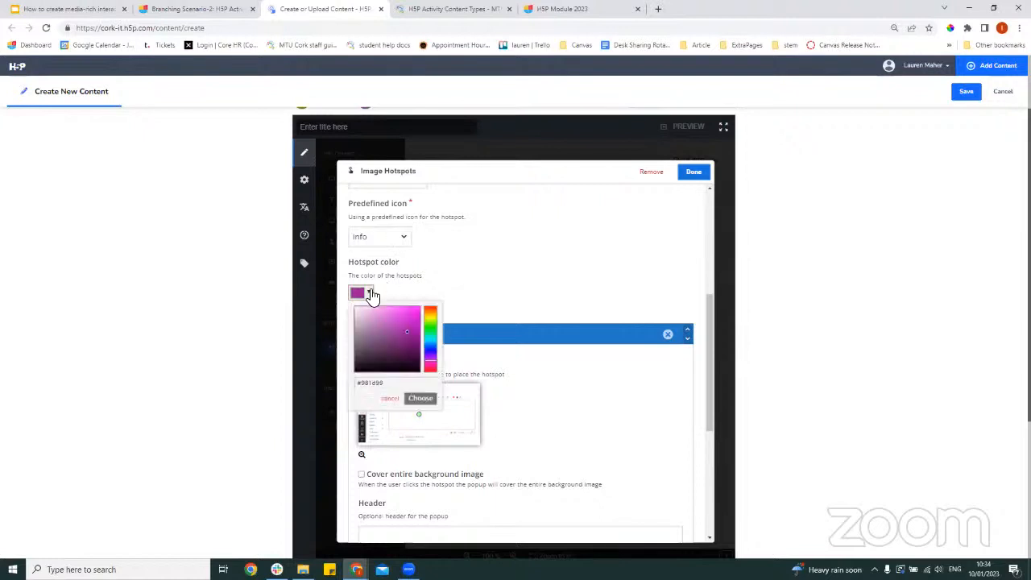
left_click(455, 293)
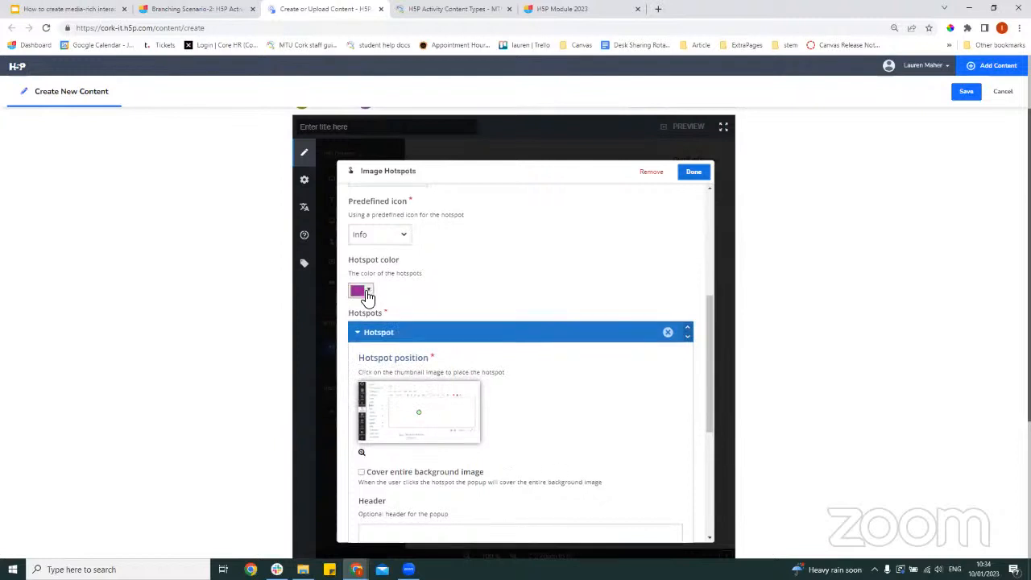
Enlarge the hotspot position thumbnail and place the first hotspot beside the "H5P" page title near the image's upper edge.
scroll(371, 296, "down", 1)
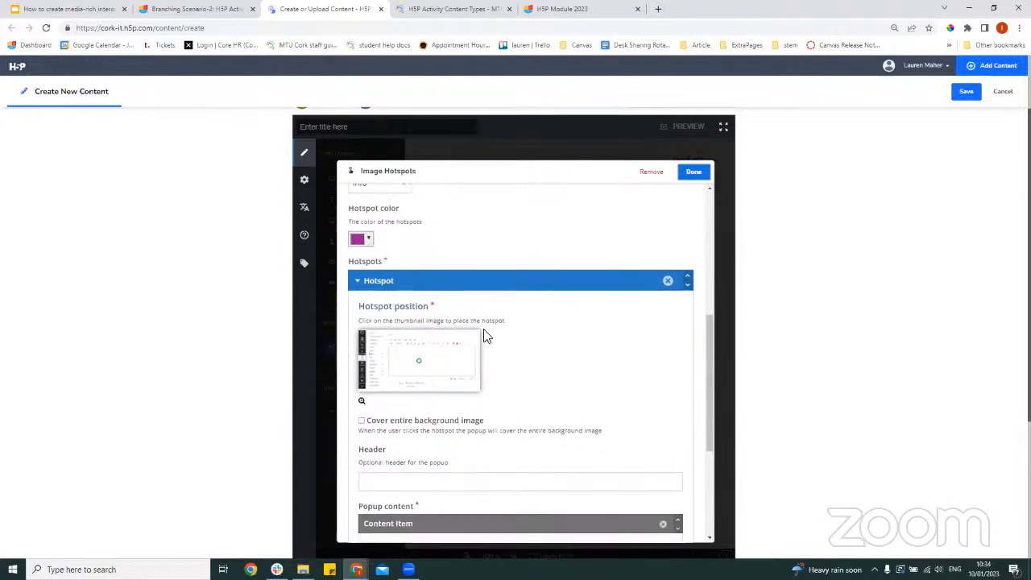
scroll(485, 334, "down", 1)
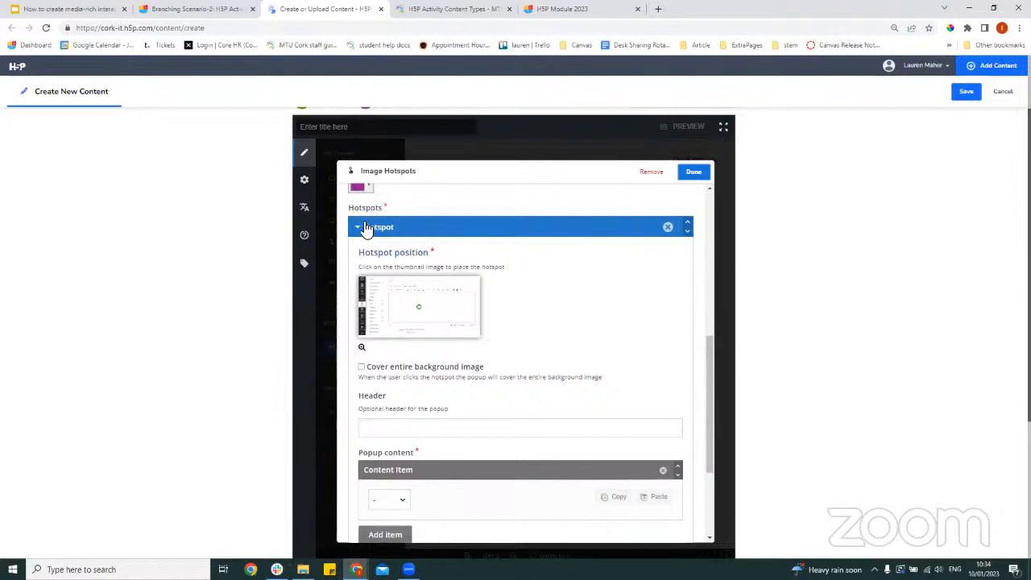
scroll(481, 279, "down", 2)
scroll(480, 282, "up", 1)
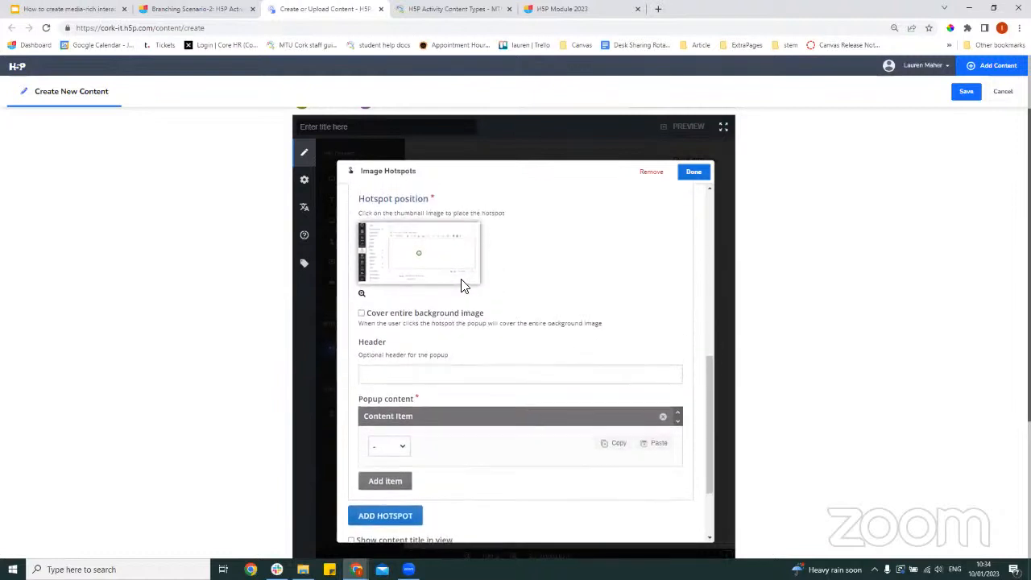
left_click(363, 295)
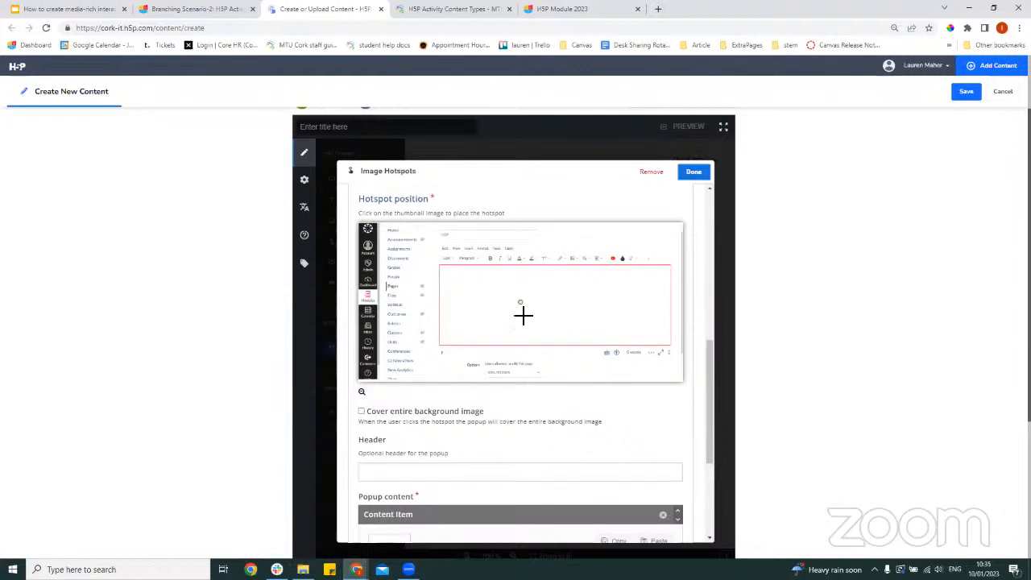
scroll(524, 317, "up", 3)
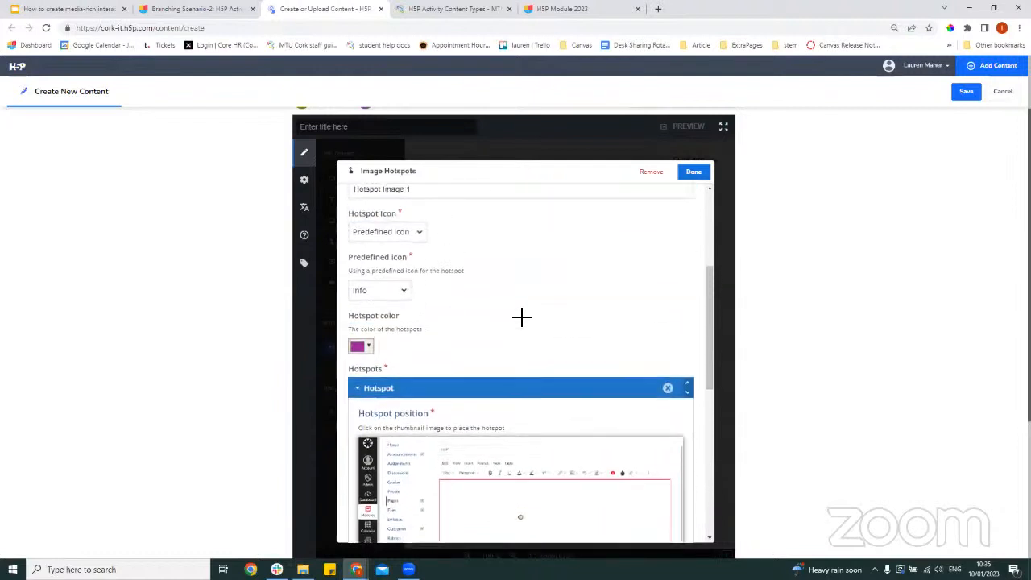
scroll(539, 341, "down", 4)
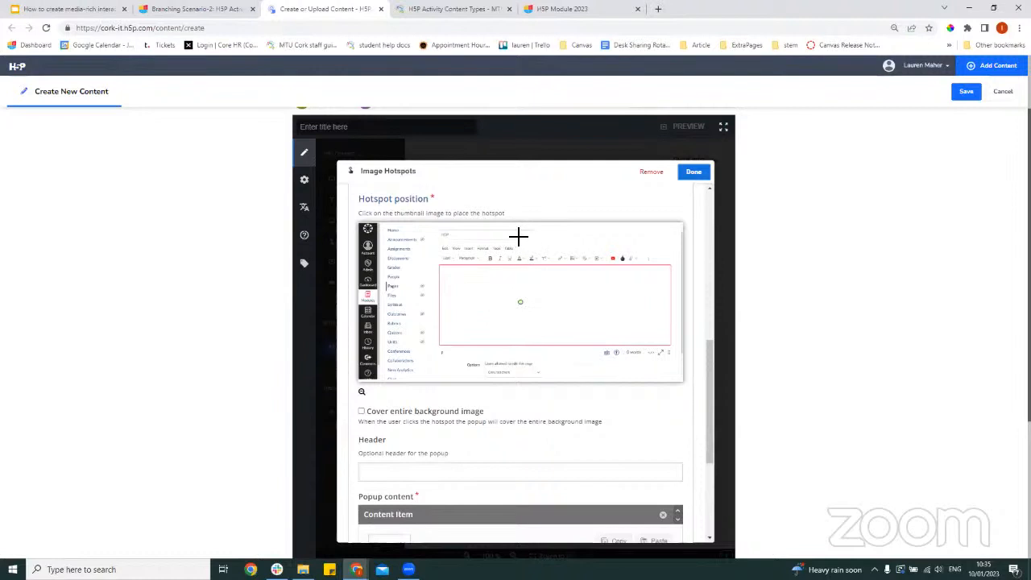
left_click(469, 233)
scroll(494, 392, "down", 1)
scroll(413, 419, "down", 2)
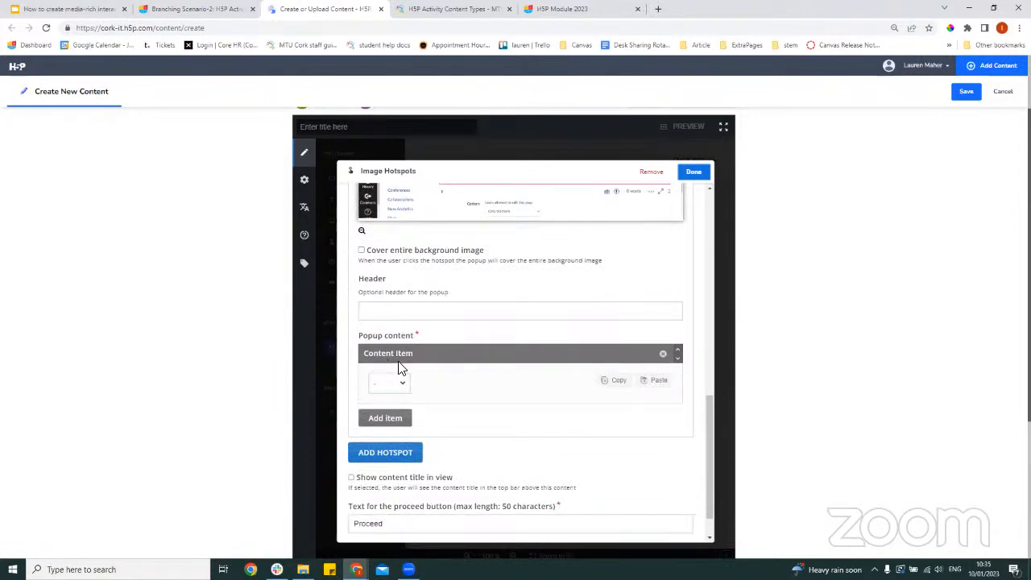
Add Text popup content reading "This is a heading" to the first hotspot.
left_click(398, 383)
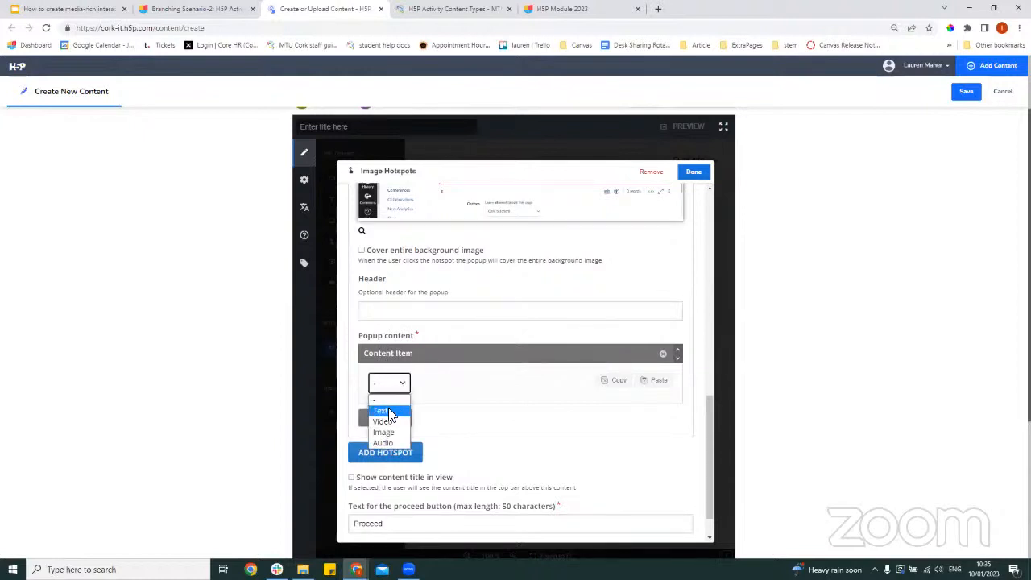
left_click(390, 411)
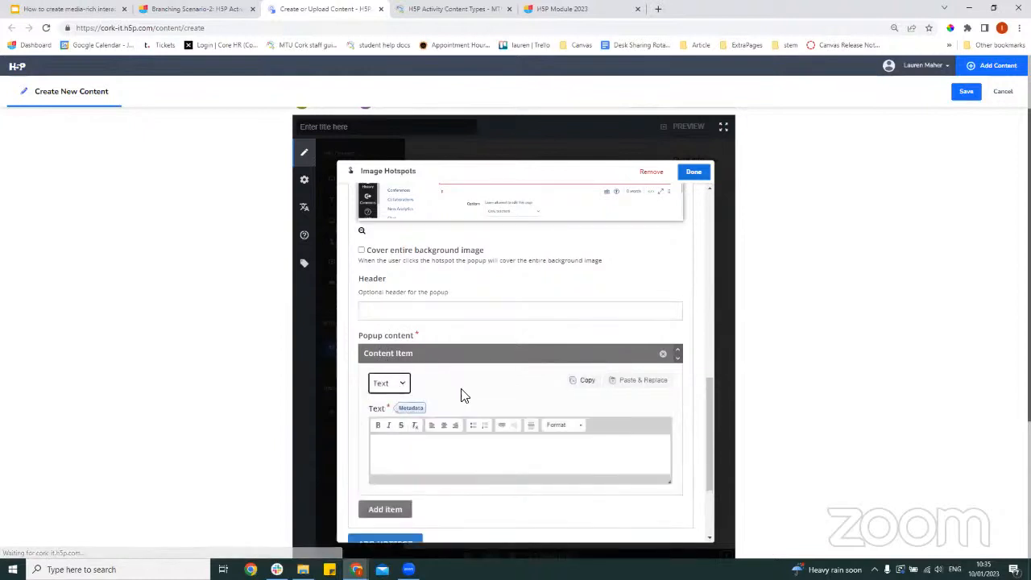
scroll(475, 322, "up", 3)
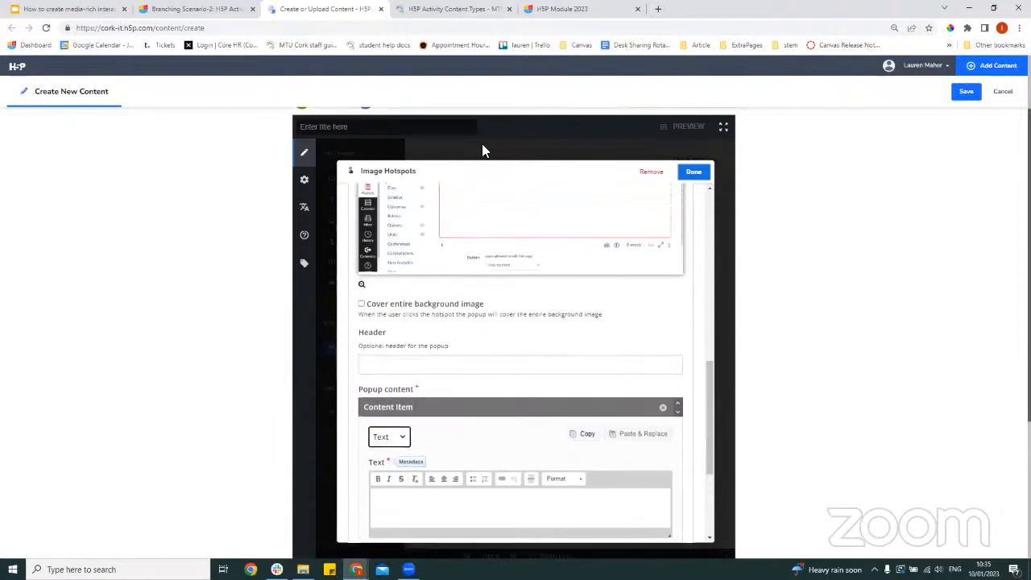
scroll(489, 293, "down", 5)
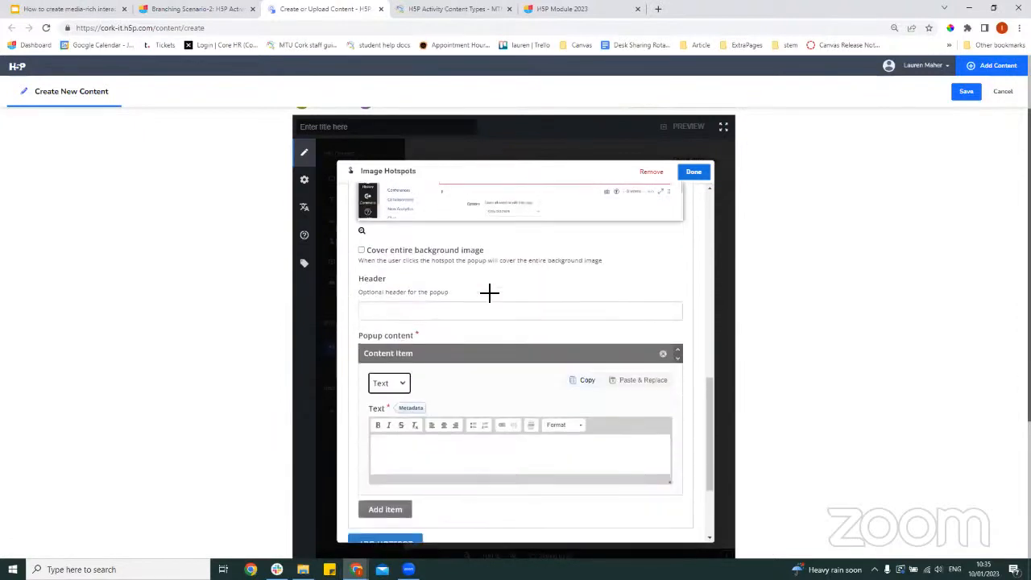
left_click(438, 345)
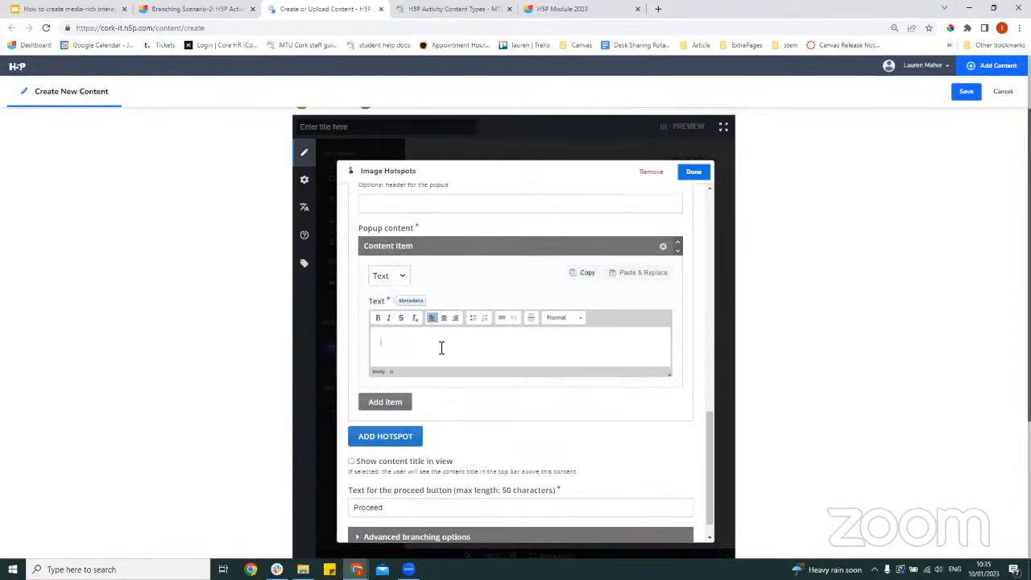
type("This is a heading")
left_click(388, 275)
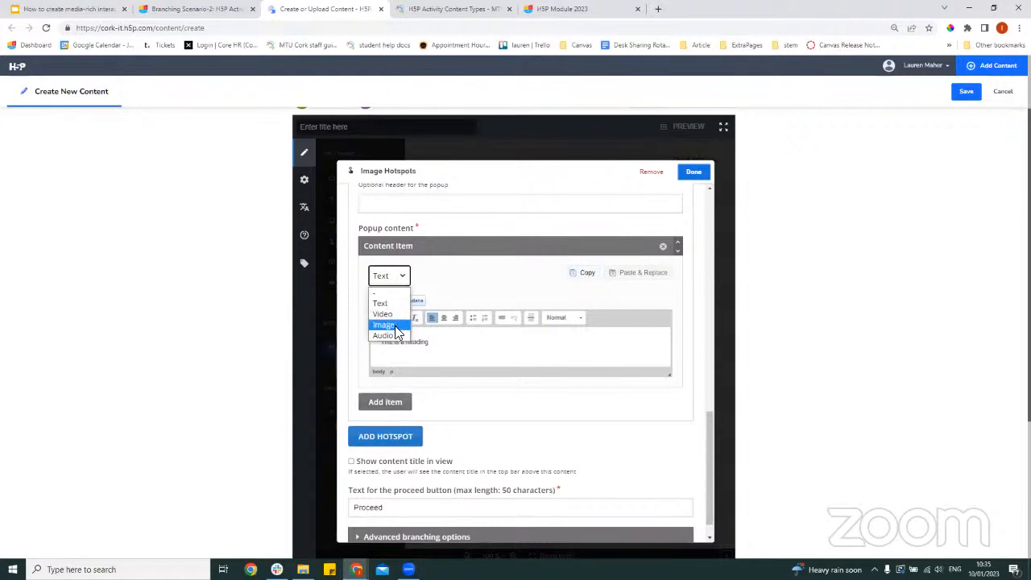
left_click(431, 278)
left_click(392, 400)
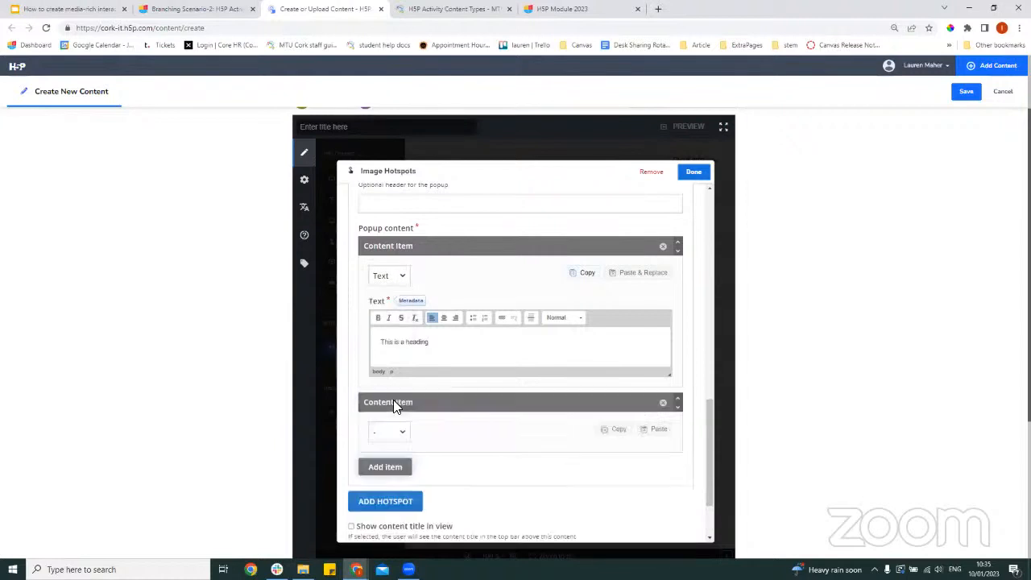
scroll(397, 396, "down", 1)
left_click(401, 341)
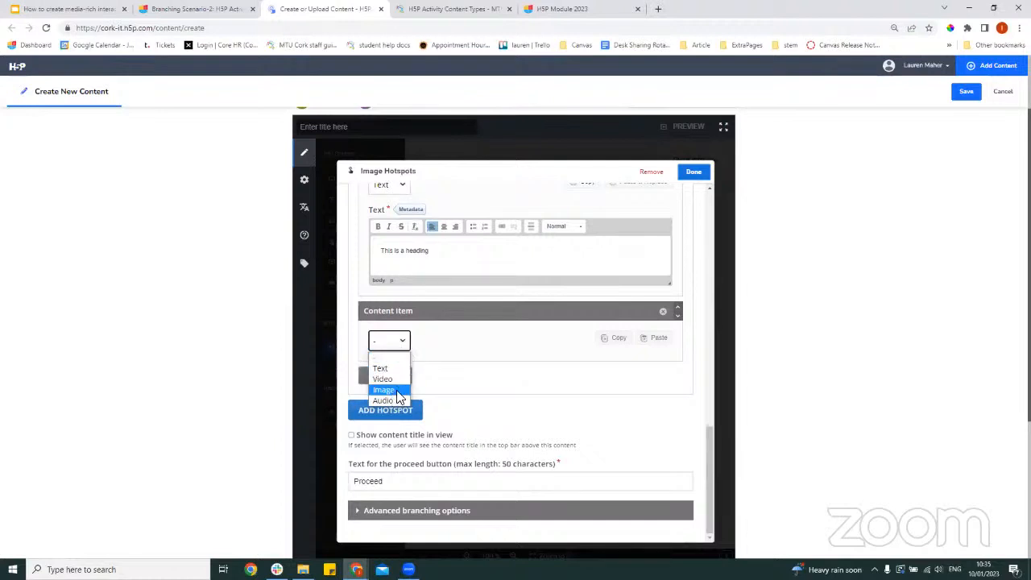
left_click(448, 372)
left_click(662, 312)
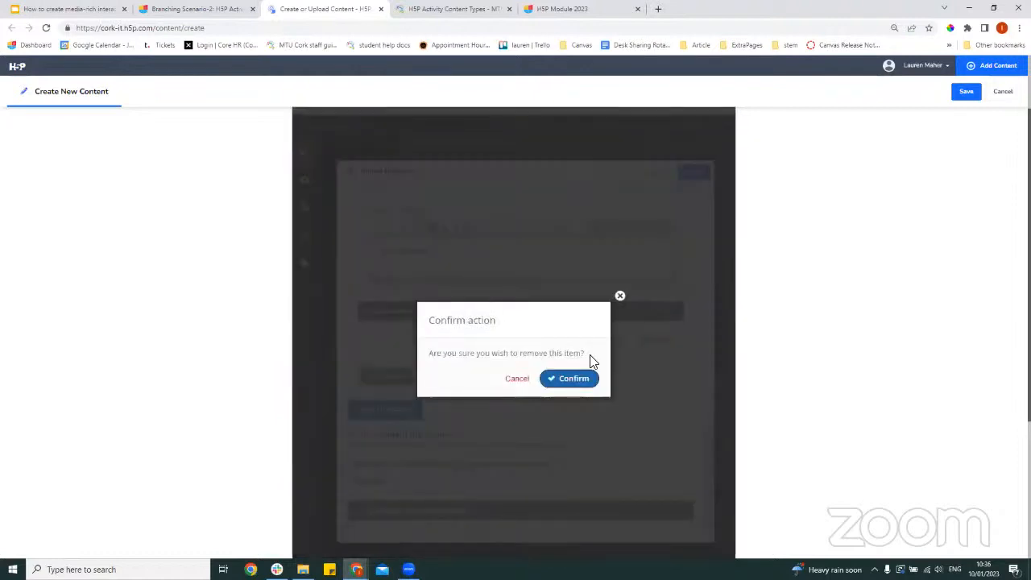
left_click(583, 371)
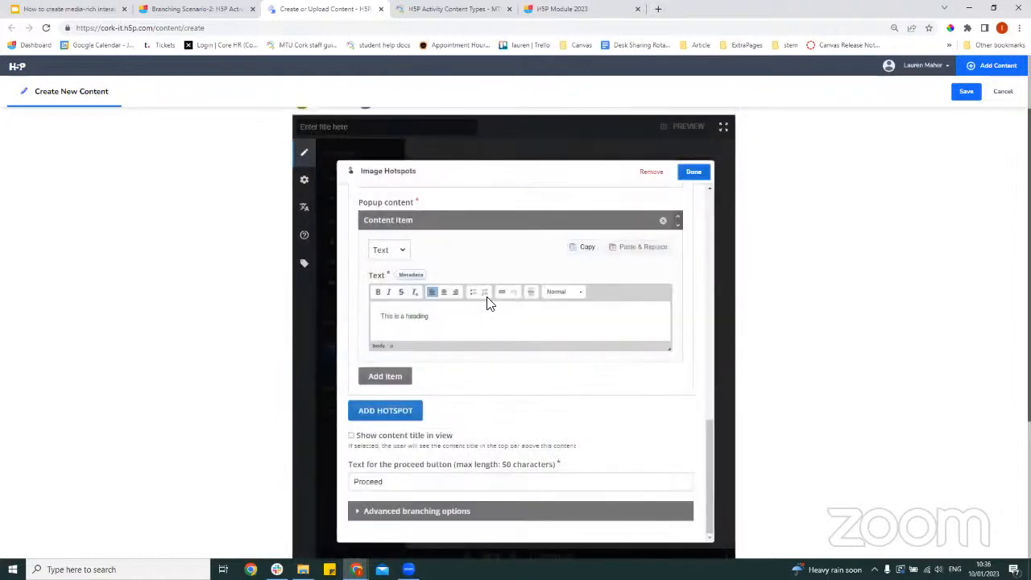
Add a second hotspot, enlarge its position thumbnail and place it just below the toolbar icons near the image's right end.
scroll(487, 301, "up", 3)
scroll(465, 308, "down", 3)
scroll(466, 311, "up", 3)
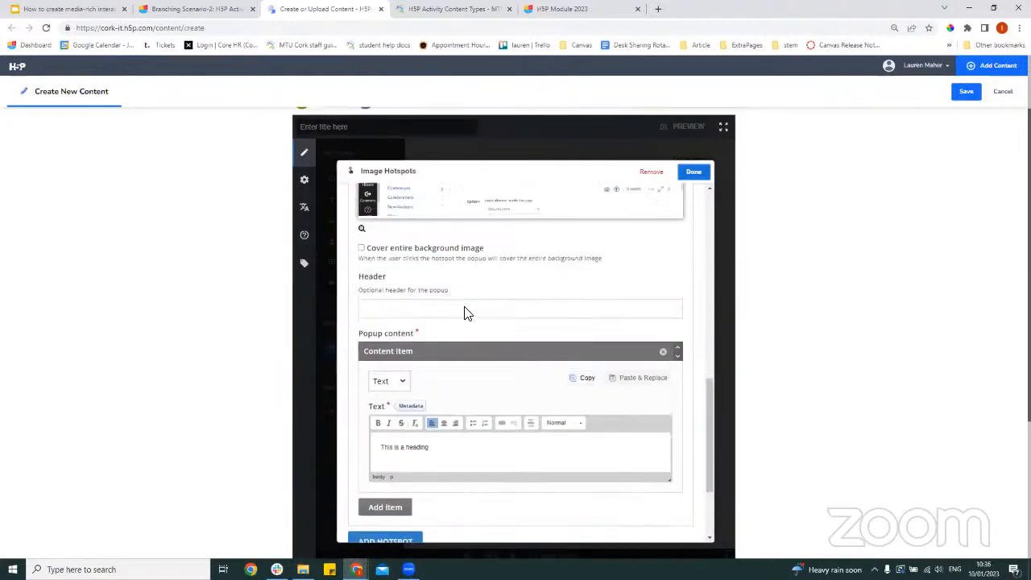
scroll(465, 313, "up", 3)
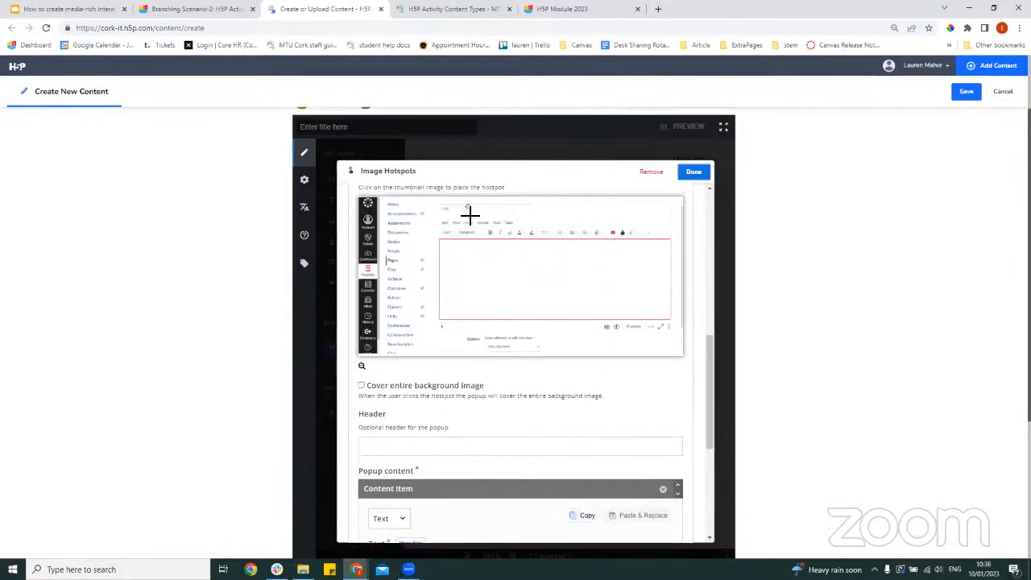
scroll(470, 215, "down", 5)
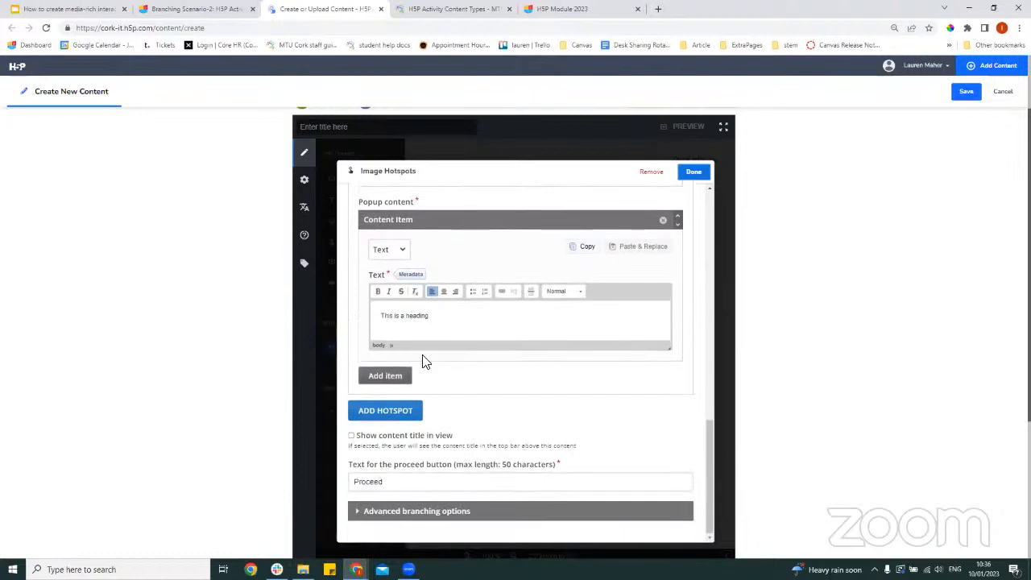
left_click(403, 416)
scroll(467, 428, "down", 2)
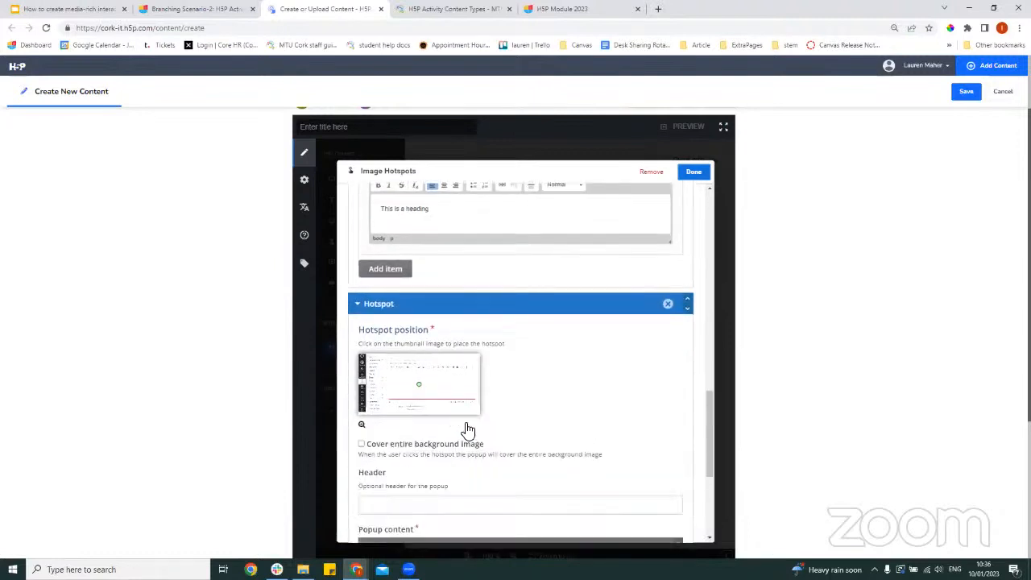
left_click(362, 424)
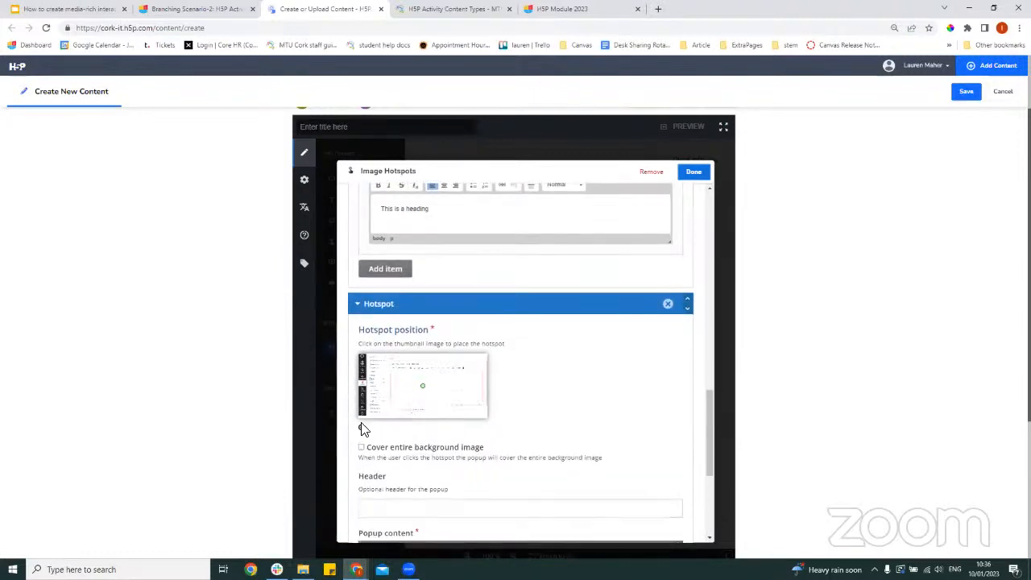
scroll(531, 431, "down", 2)
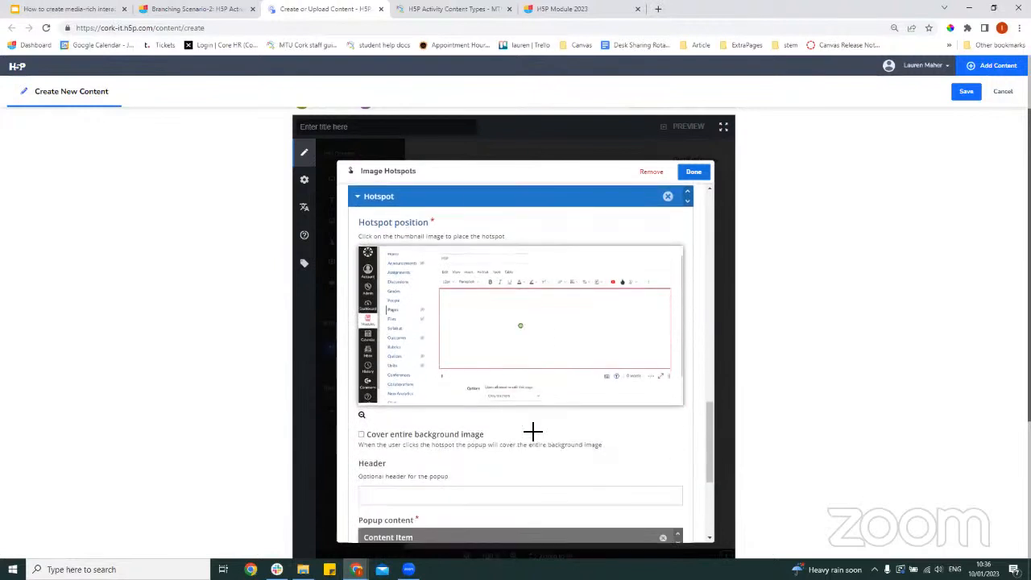
scroll(532, 430, "up", 1)
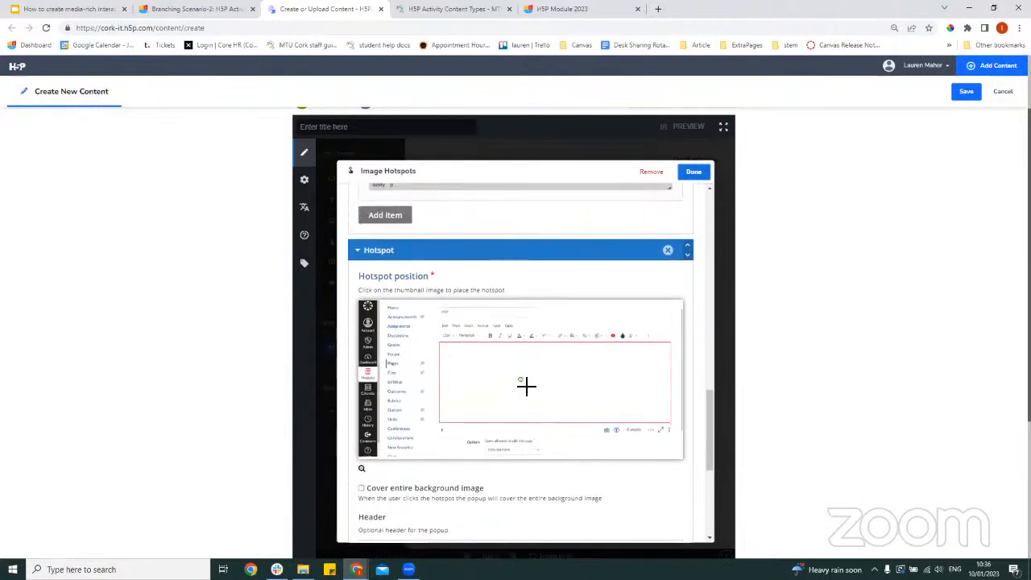
left_click(636, 349)
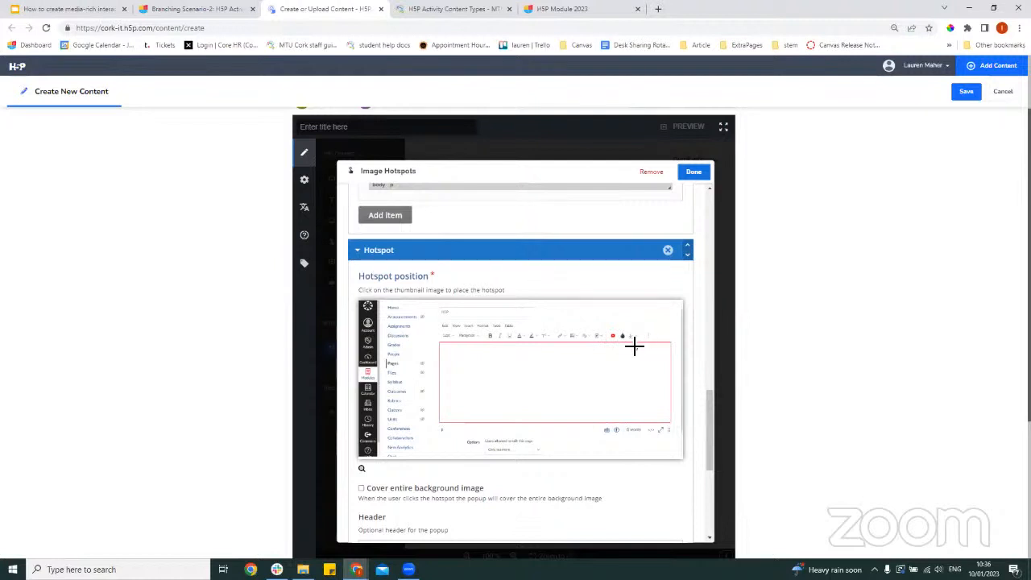
Give the second hotspot Text popup content reading "This is where we add H5P" and finish editing the Image Hotspots node.
scroll(513, 373, "down", 1)
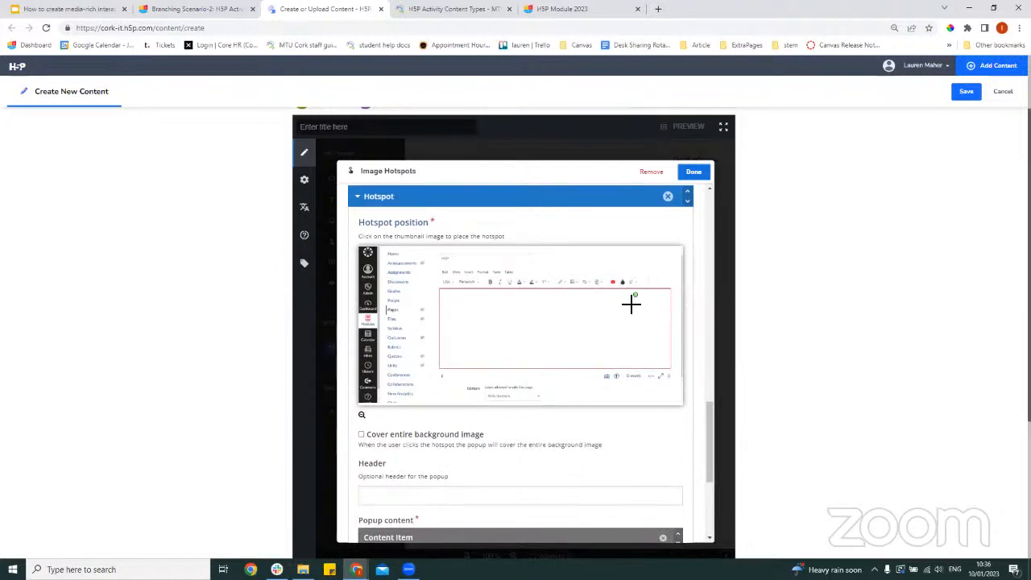
scroll(435, 384, "down", 1)
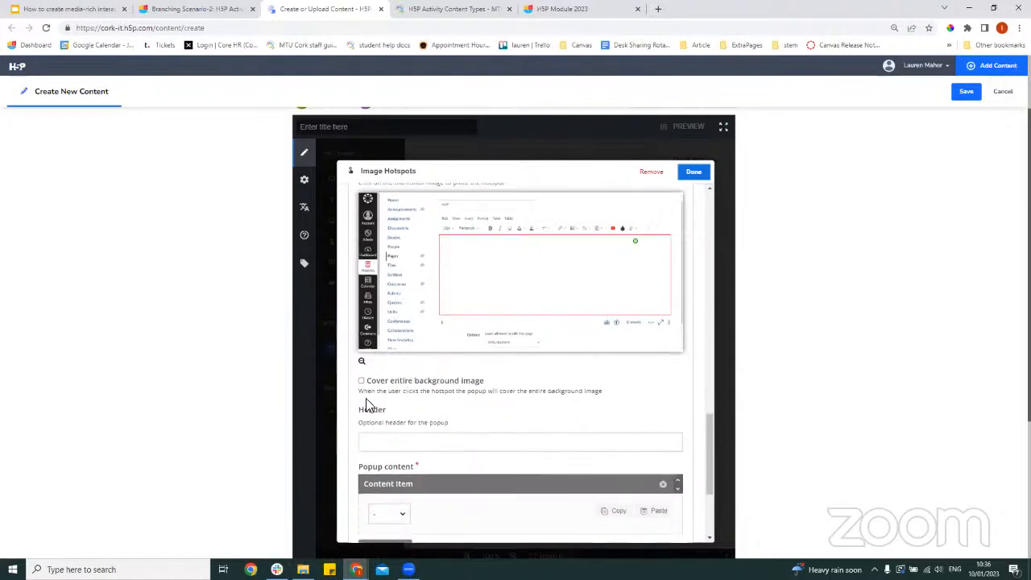
scroll(385, 444, "down", 1)
left_click(392, 407)
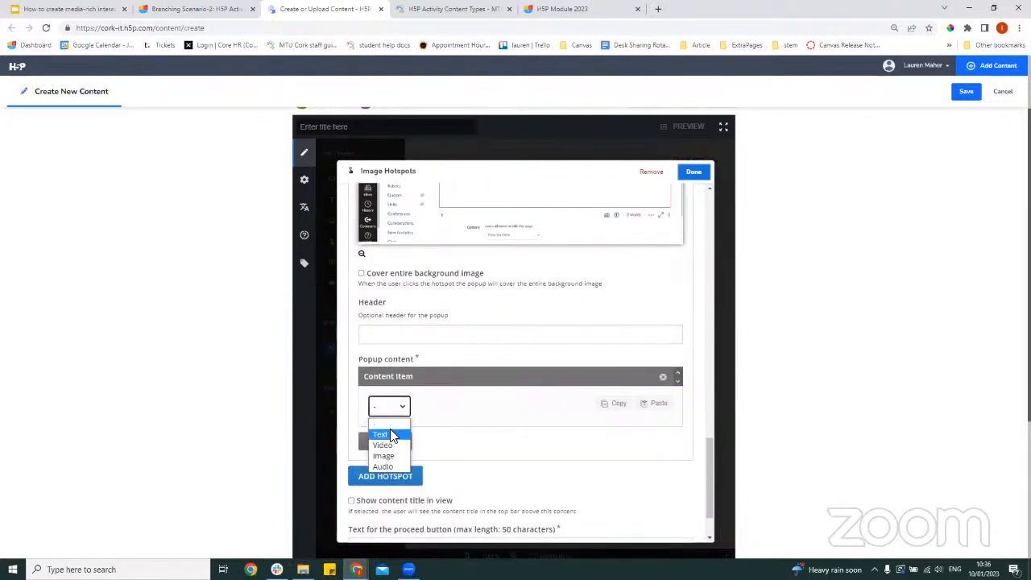
left_click(391, 434)
left_click(440, 452)
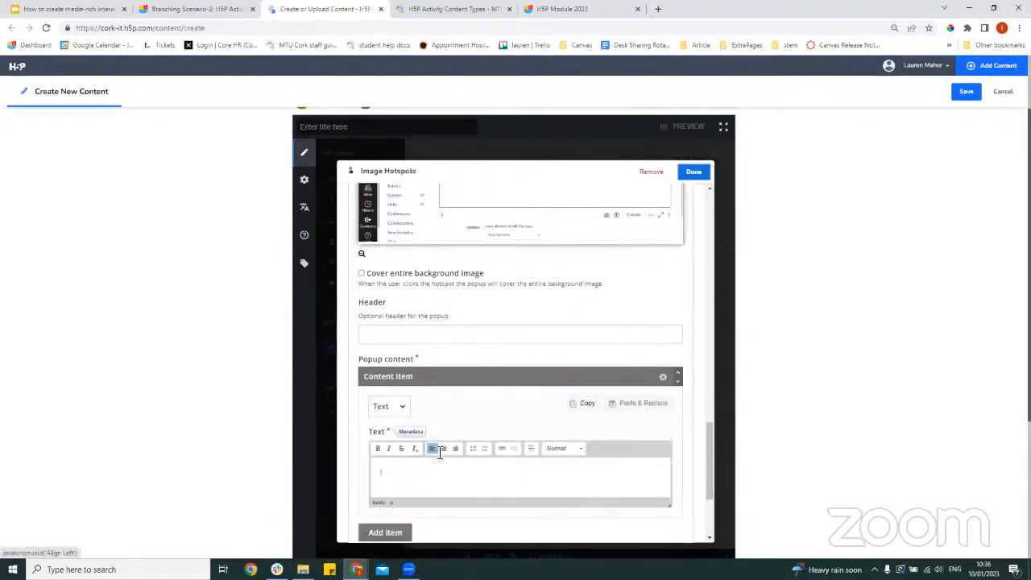
type("This is wh")
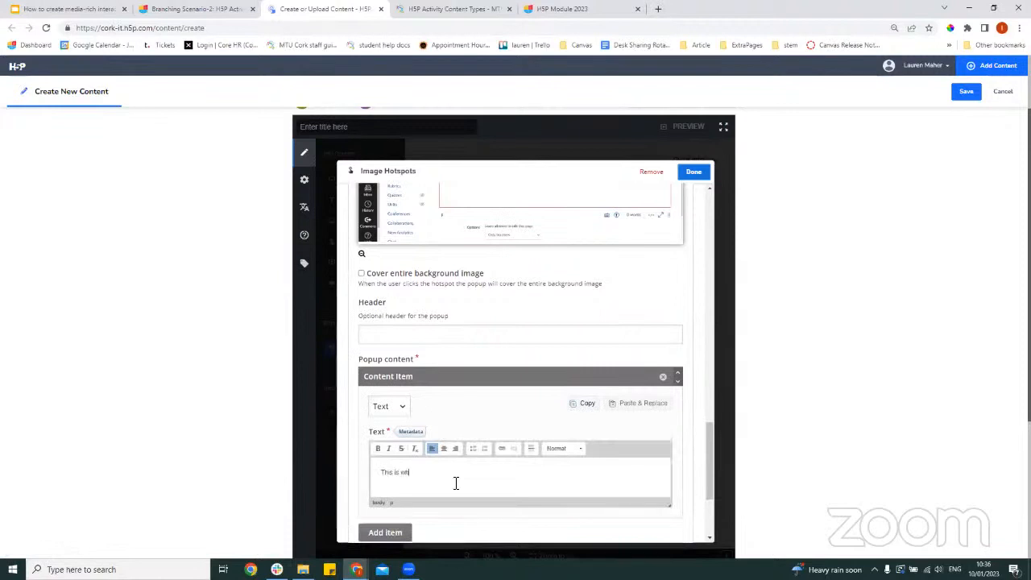
type("ere we find H5P")
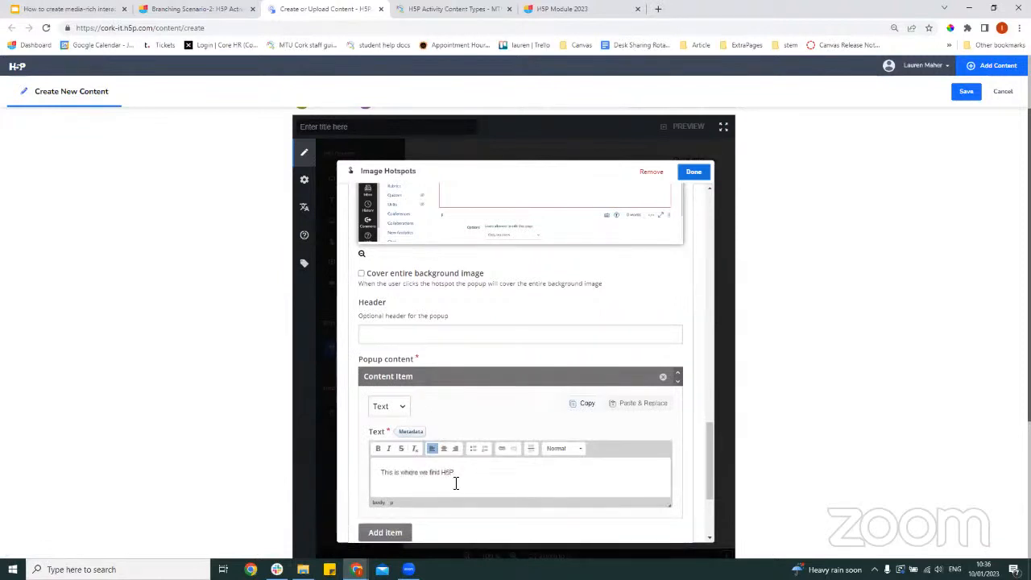
double_click(435, 473)
type("add")
scroll(500, 448, "down", 3)
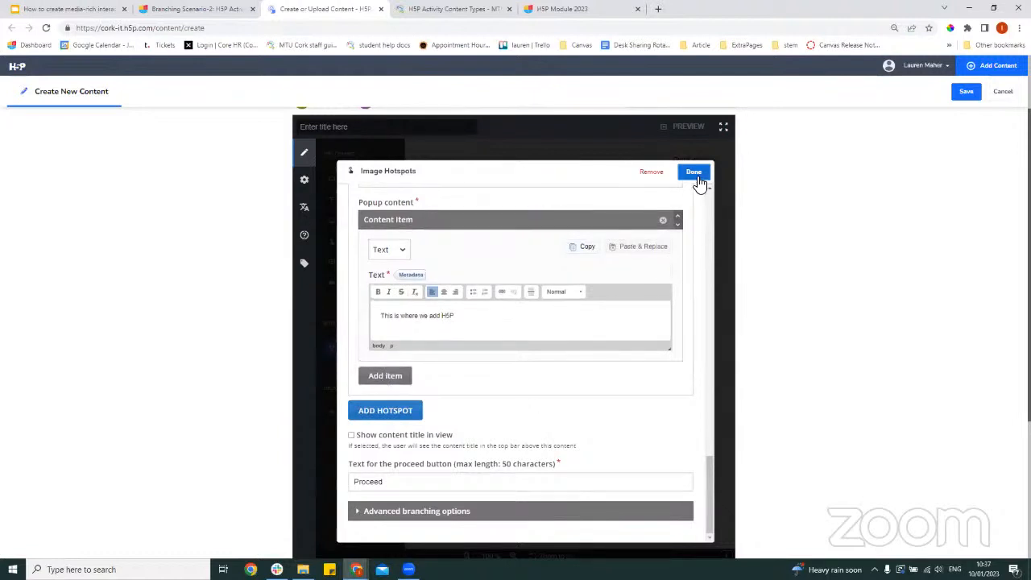
left_click(694, 173)
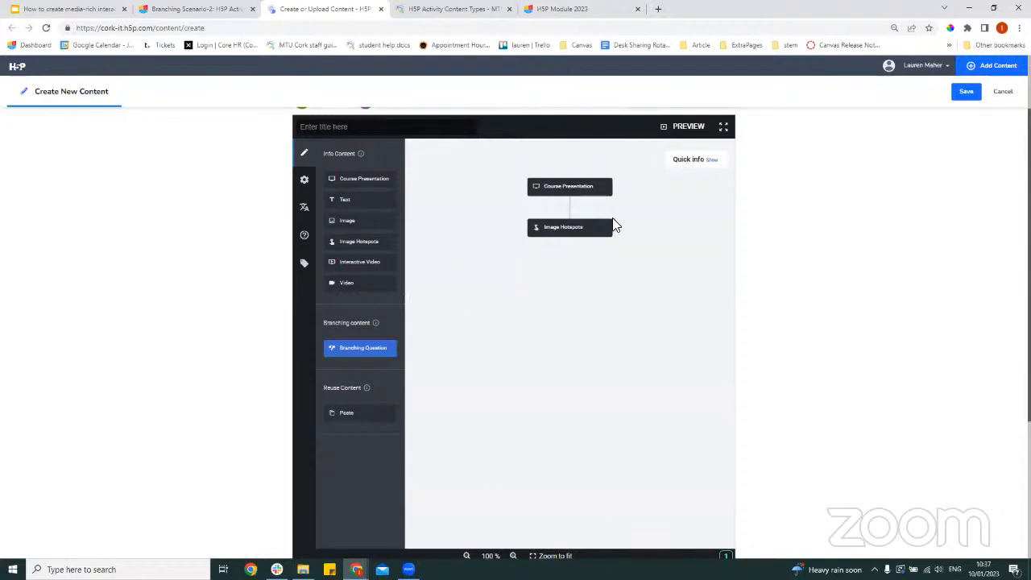
Preview the scenario from the beginning, start the course and go through the presentation to the multiple choice slide.
left_click(680, 129)
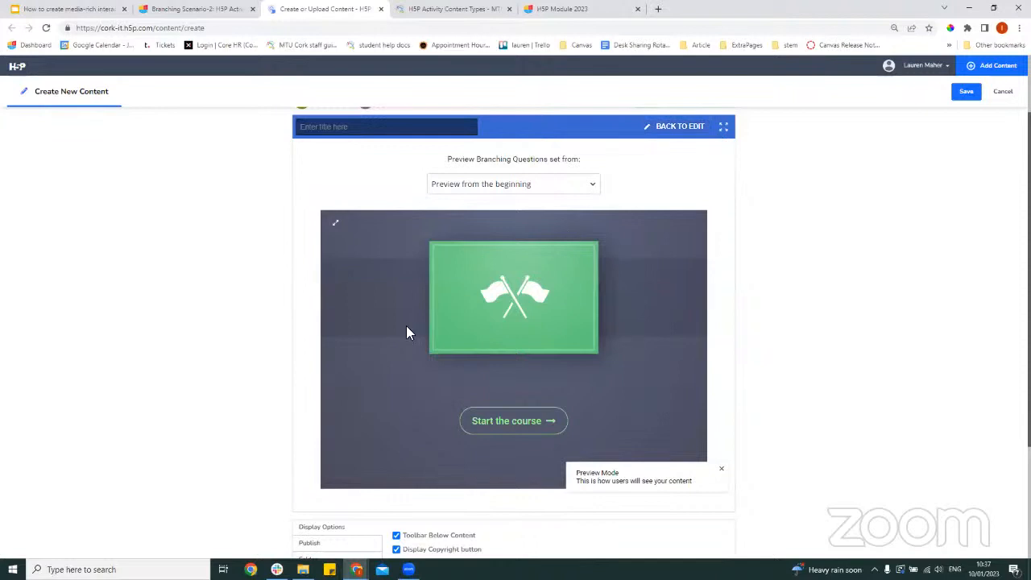
left_click(722, 469)
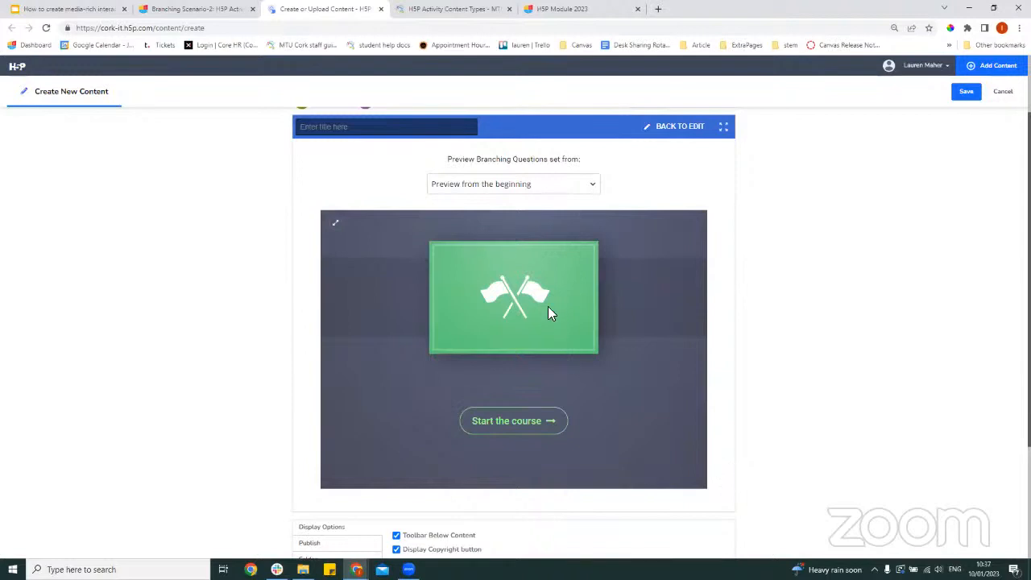
left_click(518, 424)
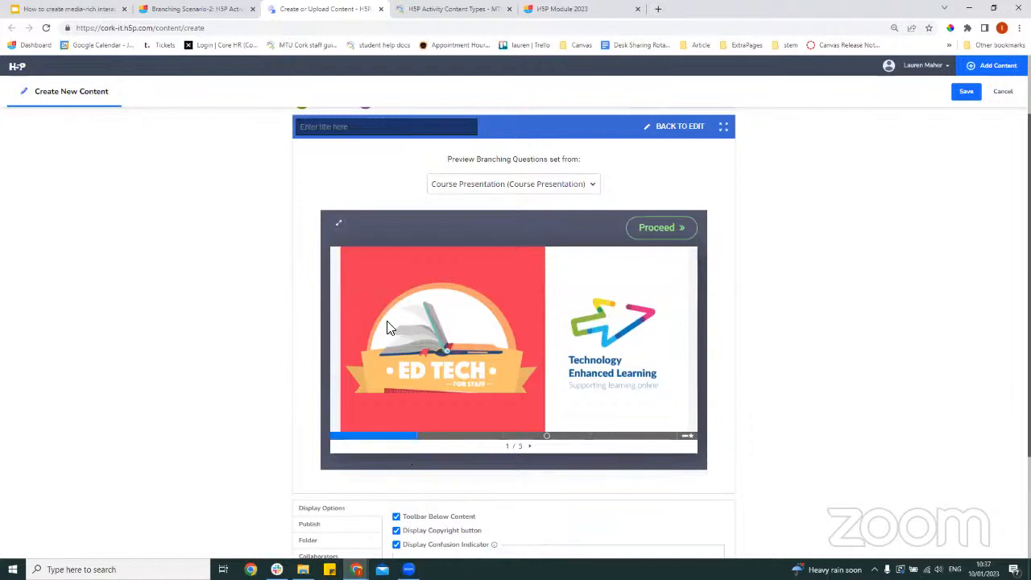
left_click(532, 448)
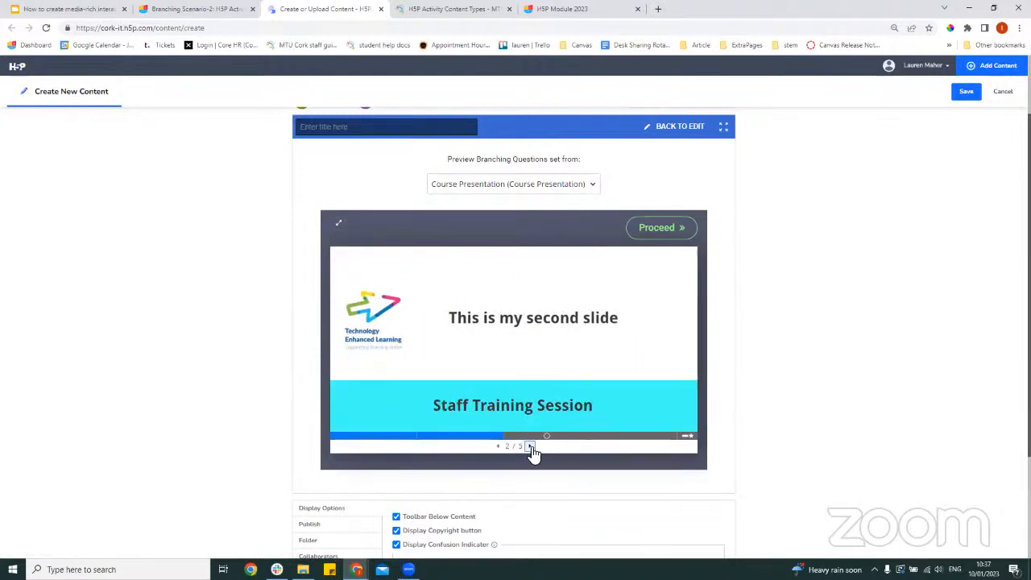
left_click(531, 448)
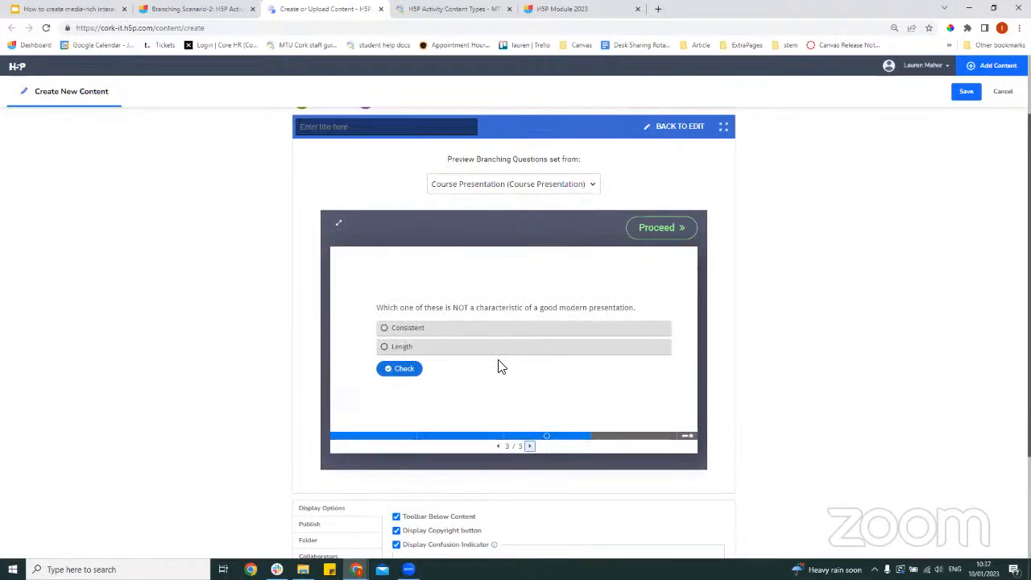
Answer the previewed question with "Length", check the answer, view the next slide and proceed to the Image Hotspots activity.
left_click(403, 349)
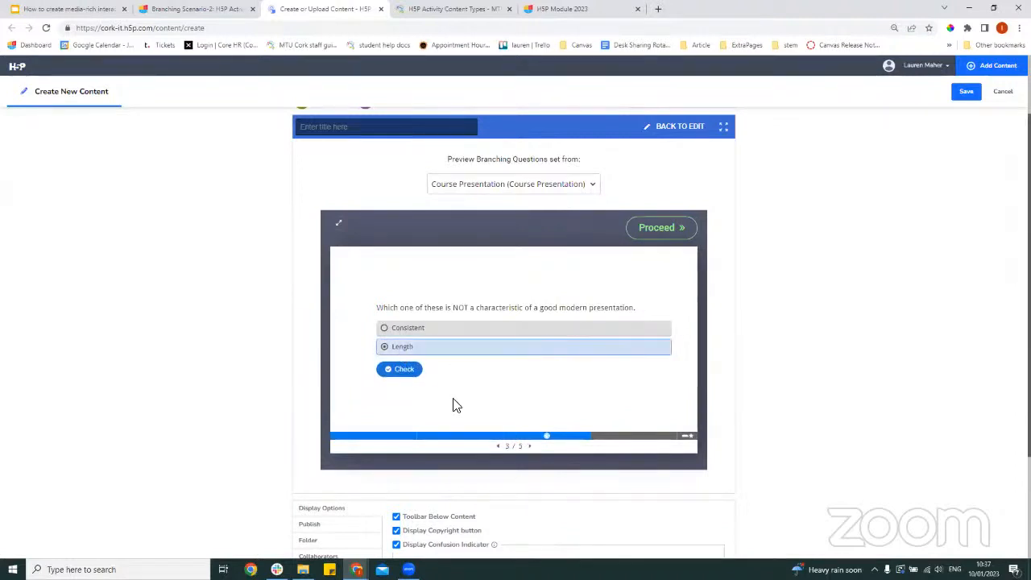
left_click(400, 371)
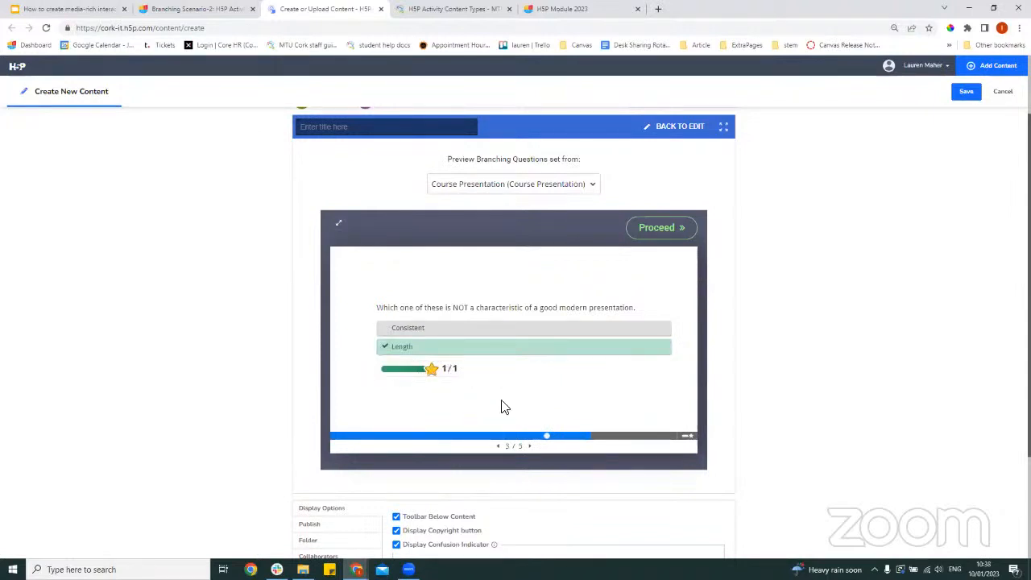
left_click(529, 447)
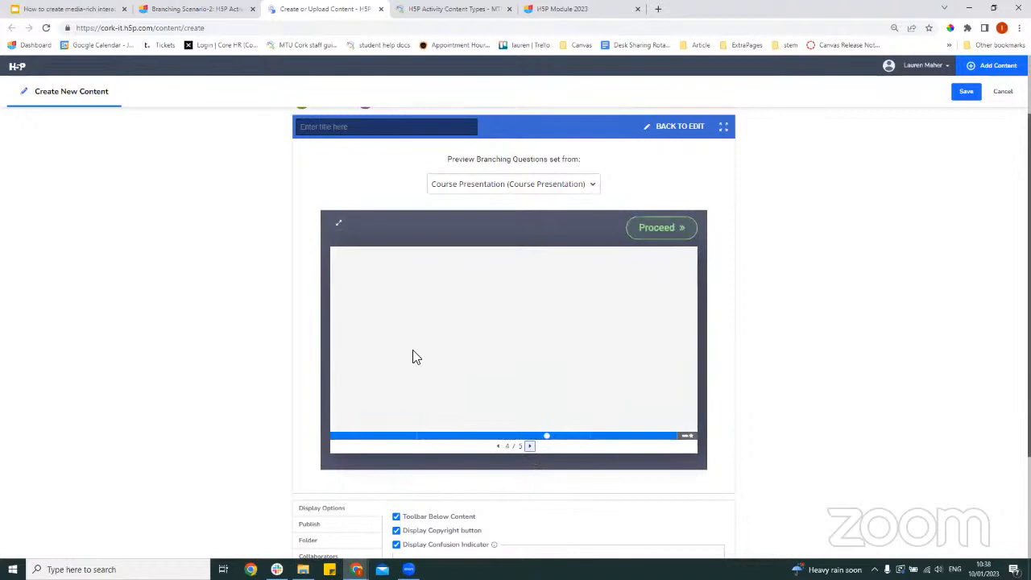
left_click(659, 233)
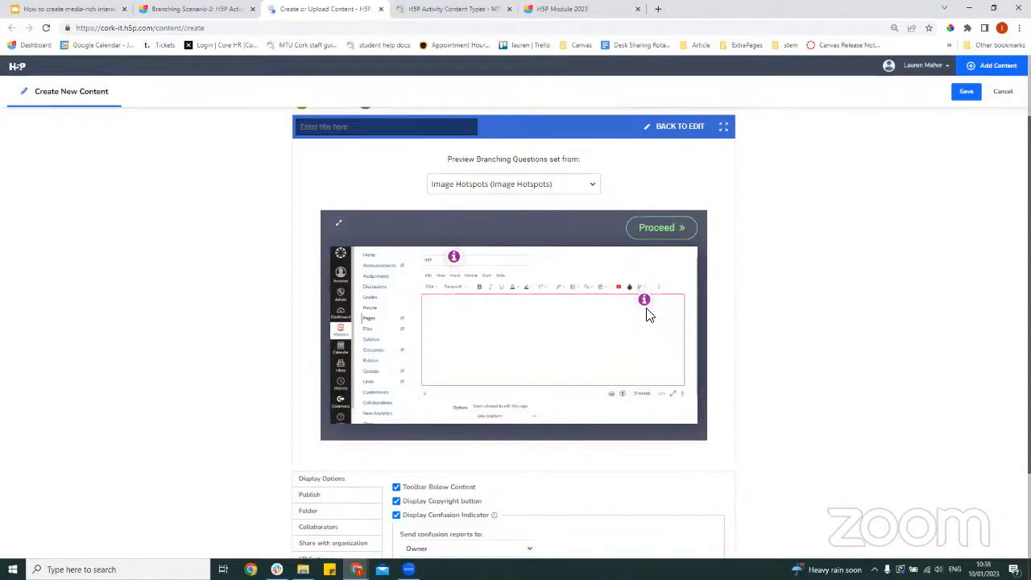
View the popup text of both hotspots in the preview, closing each one, and proceed to the end of the scenario.
left_click(455, 258)
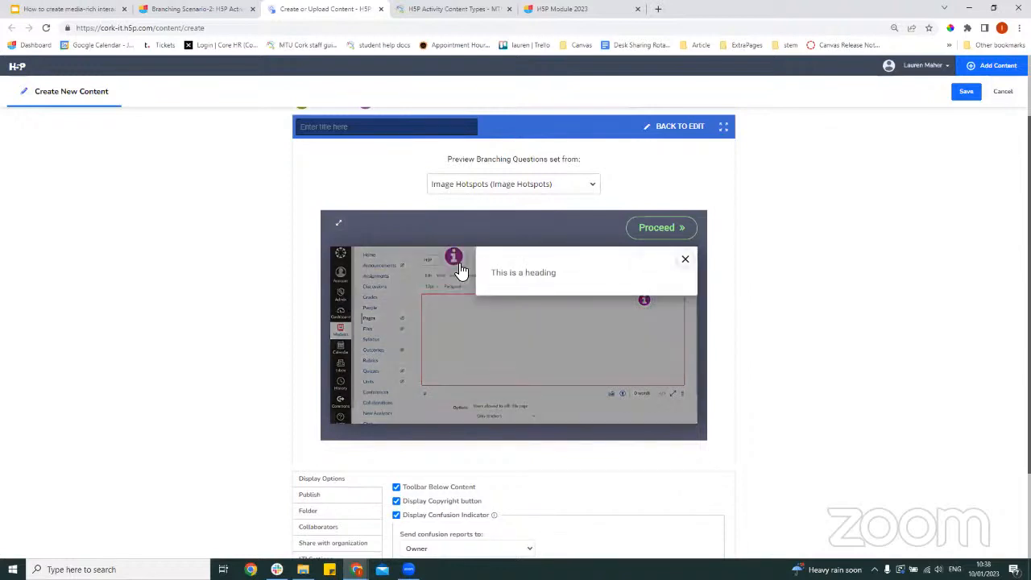
left_click(685, 258)
left_click(643, 300)
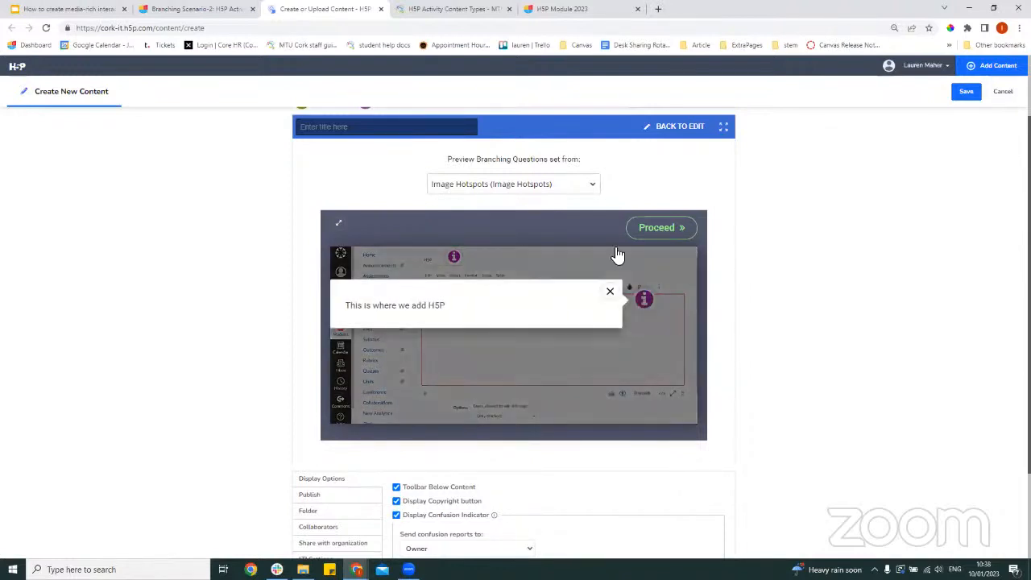
left_click(610, 291)
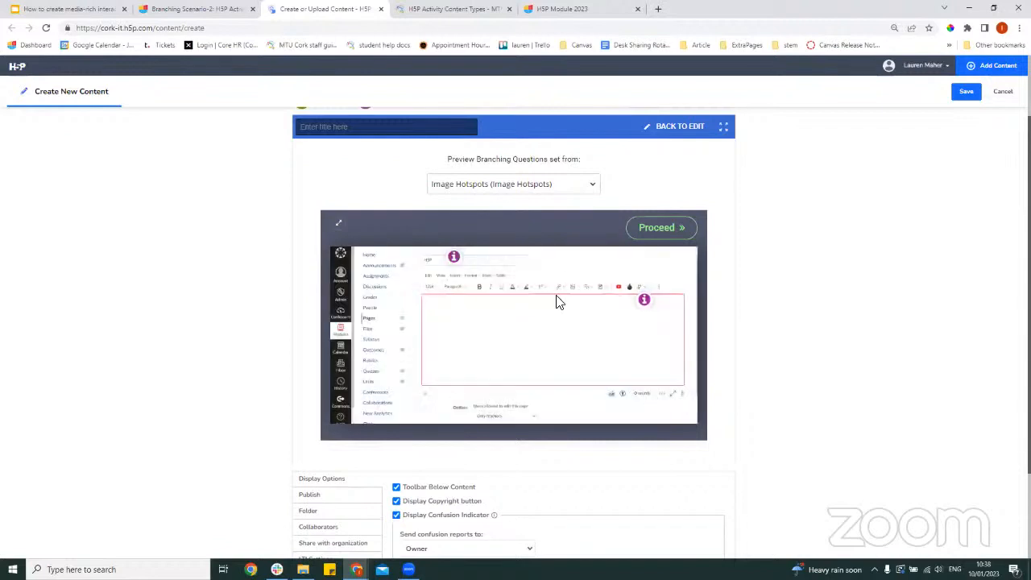
left_click(665, 231)
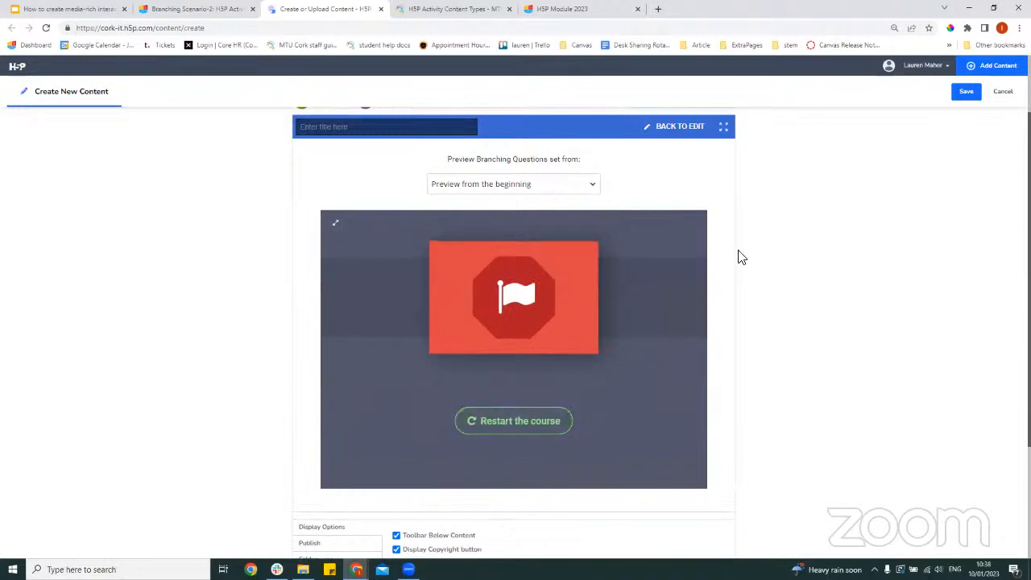
Title the content "Branching Scenario Example".
scroll(751, 253, "up", 1)
left_click(348, 180)
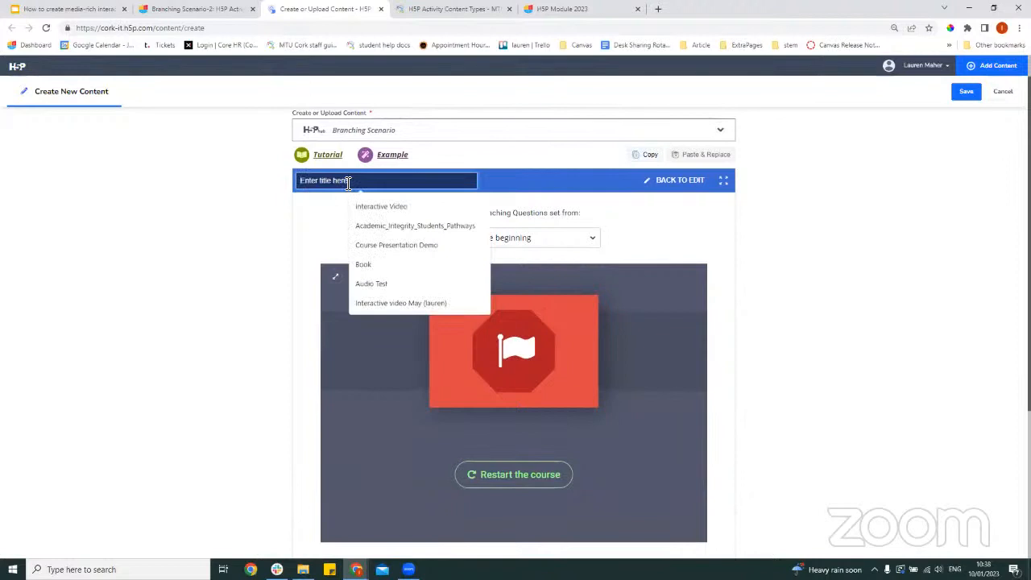
type("Branch")
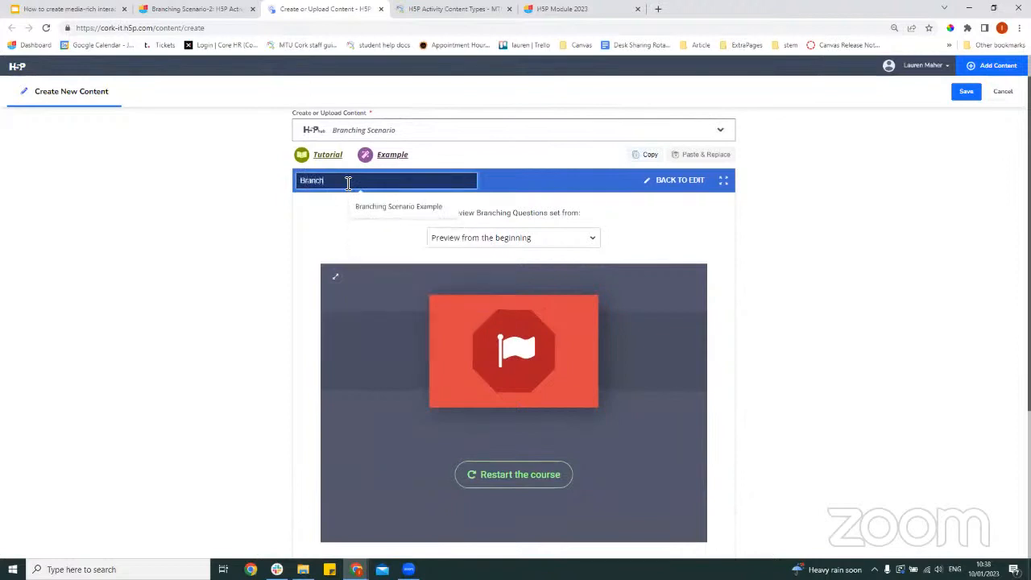
type("ing Scenario Example")
left_click(370, 204)
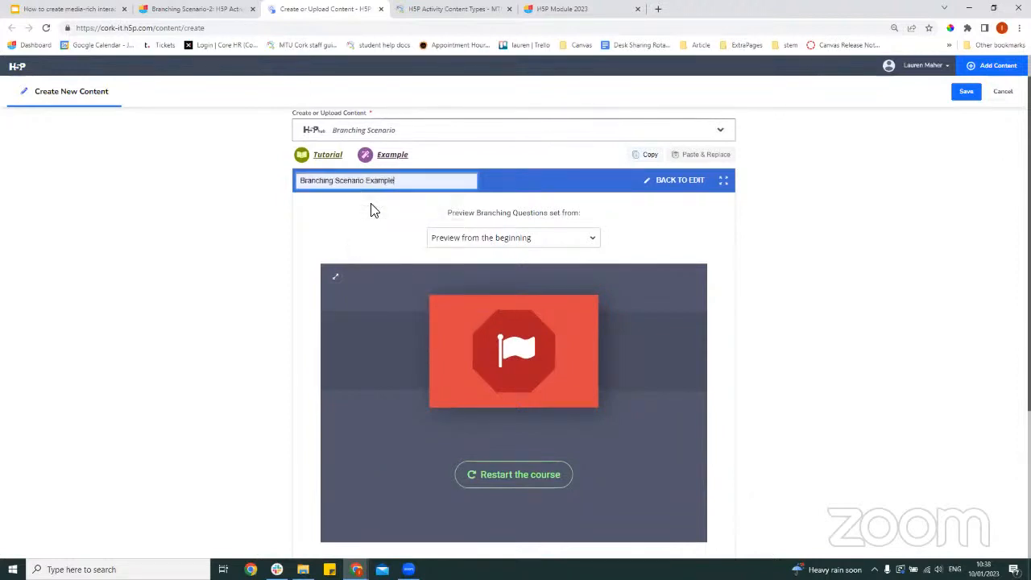
scroll(744, 245, "down", 3)
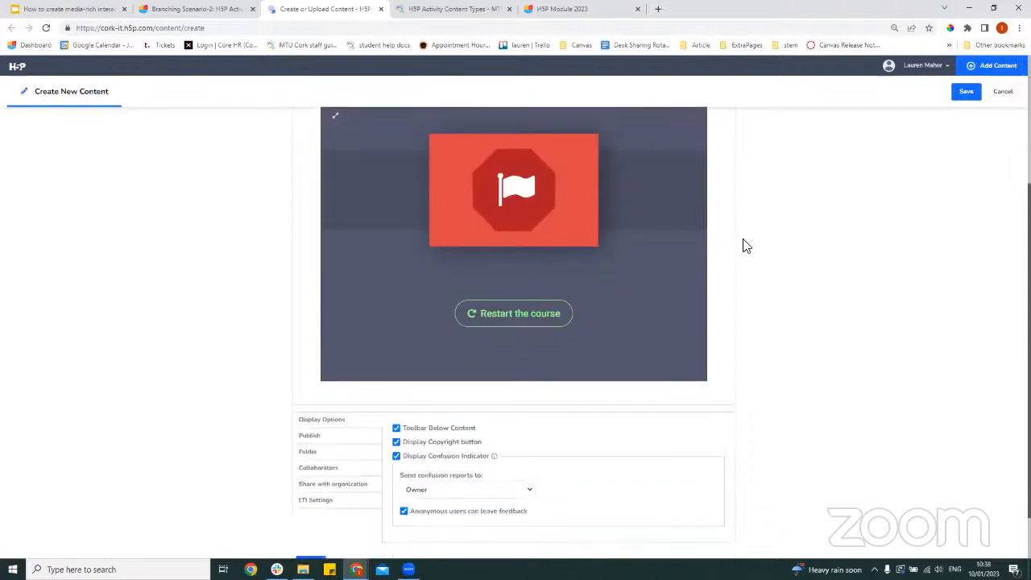
scroll(745, 246, "up", 3)
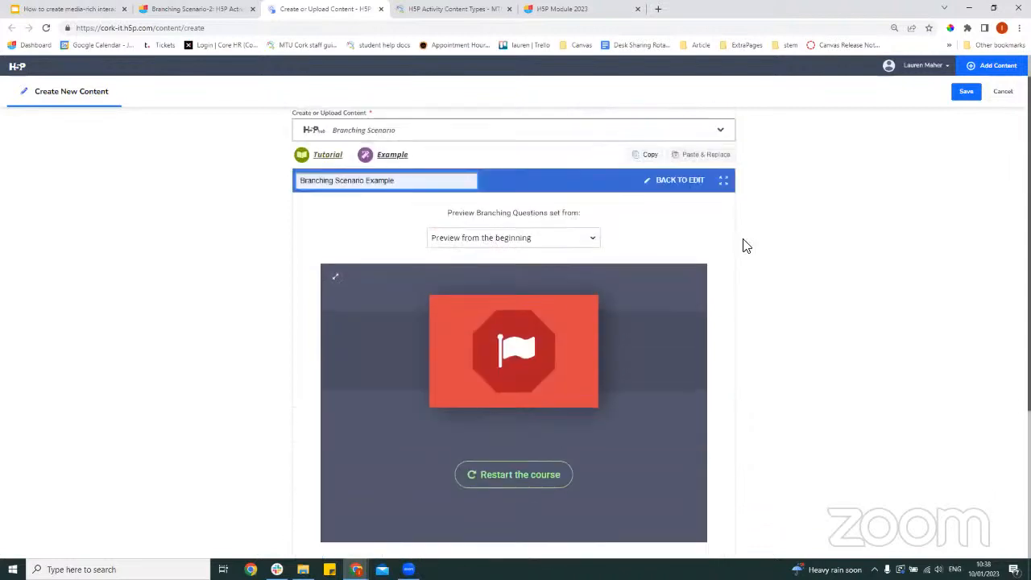
Return to editing the scenario and add an Interactive Video node directly below the Image Hotspots node.
left_click(674, 182)
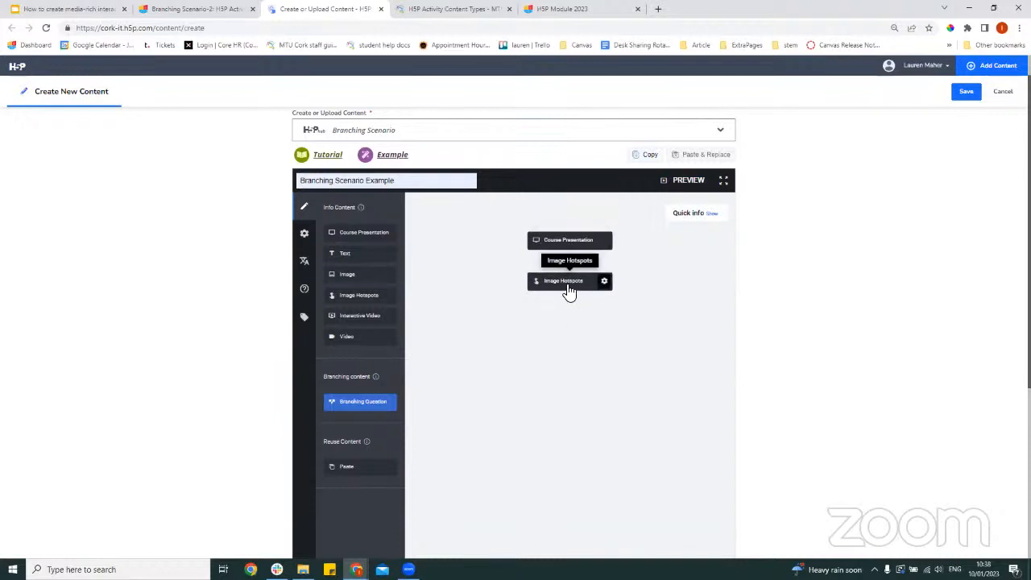
mouse_move(570, 291)
left_mouse_down()
mouse_move(567, 226)
mouse_move(575, 295)
left_mouse_up()
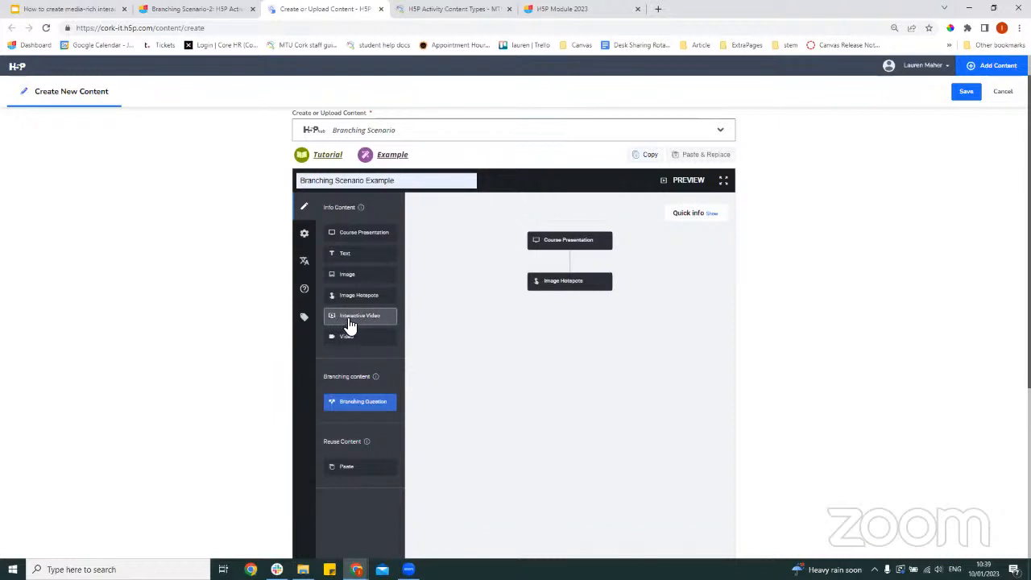
left_click_drag(348, 325, 576, 322)
scroll(567, 343, "down", 1)
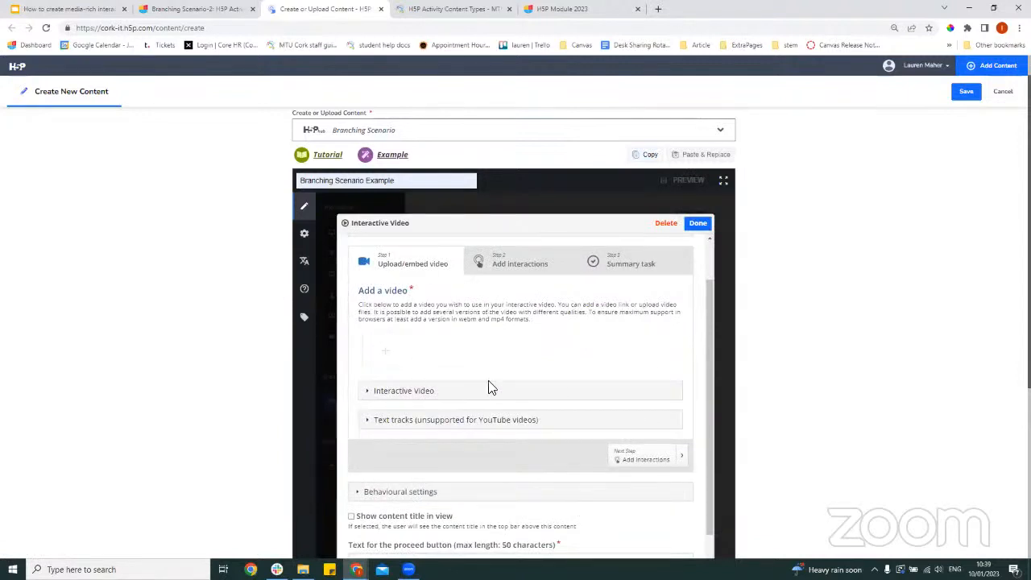
scroll(440, 350, "up", 1)
scroll(438, 350, "up", 2)
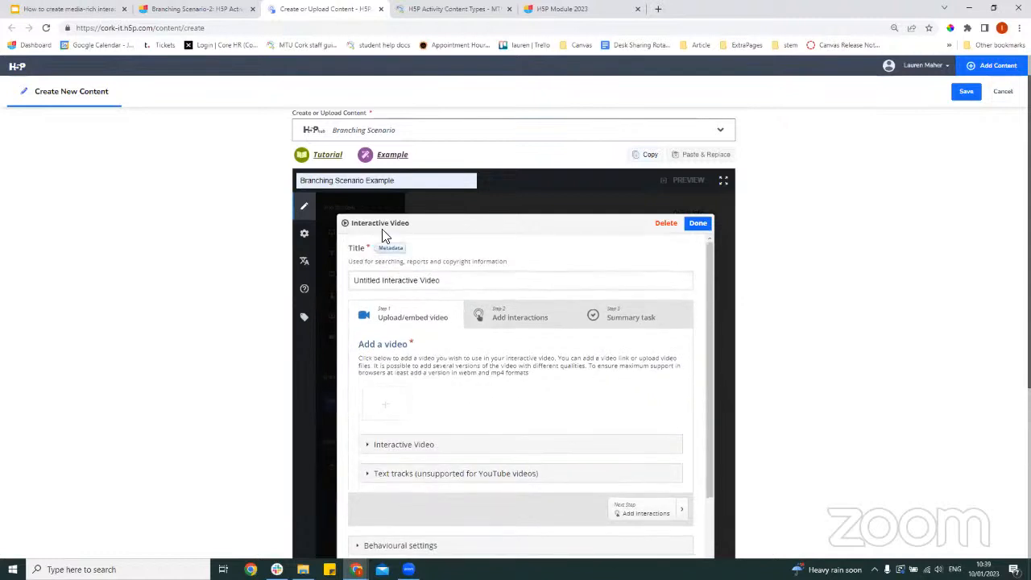
Shorten the new node's title to "Interactive Video".
left_click_drag(383, 284, 352, 286)
key("shift+End")
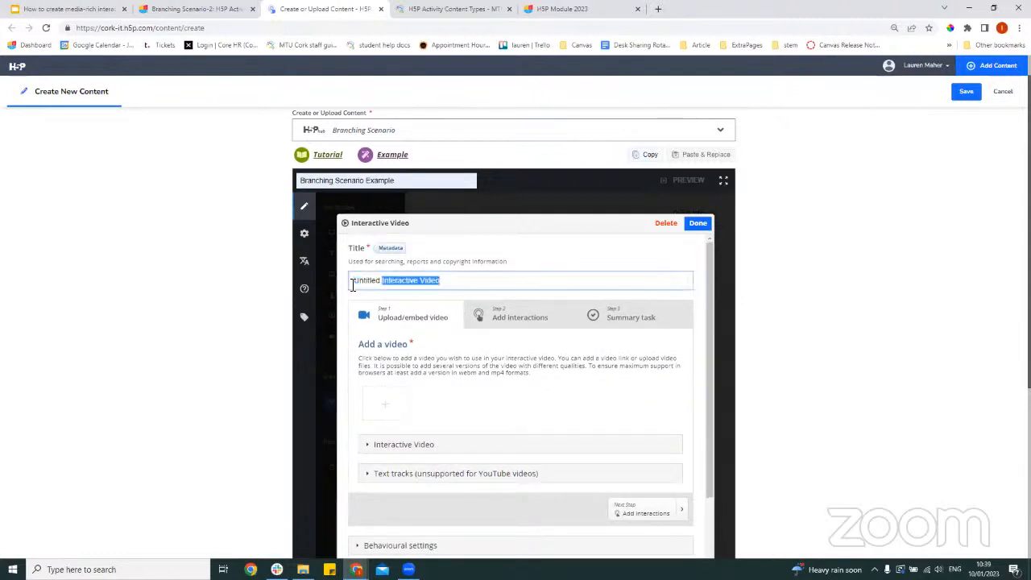
key("Left")
key("BackSpace")
key("BackSpace")
key("BackSpace")
key("BackSpace")
key("BackSpace")
key("BackSpace")
key("BackSpace")
key("BackSpace")
key("BackSpace")
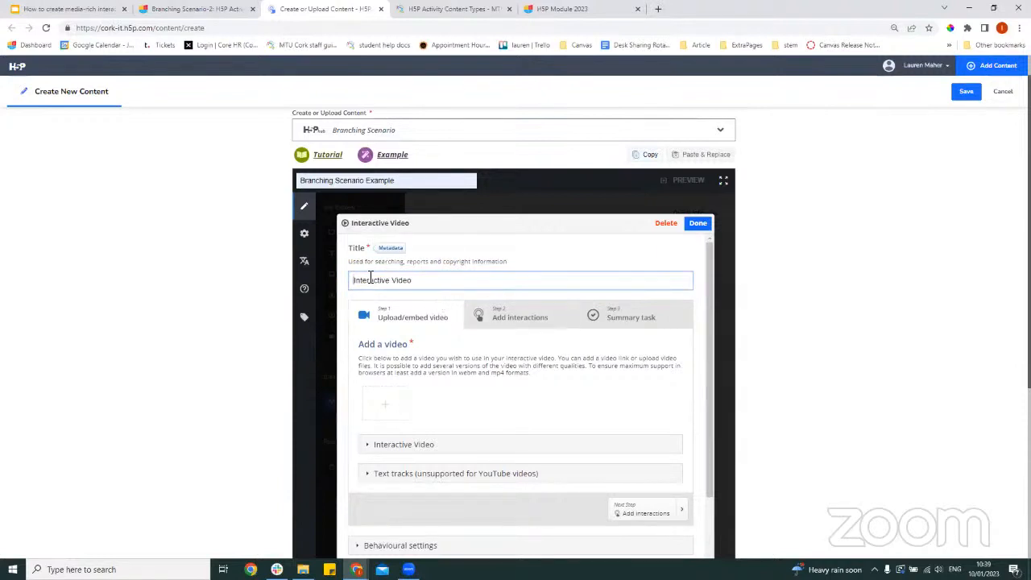
scroll(370, 276, "down", 1)
scroll(369, 276, "up", 1)
left_click(392, 411)
scroll(459, 376, "down", 2)
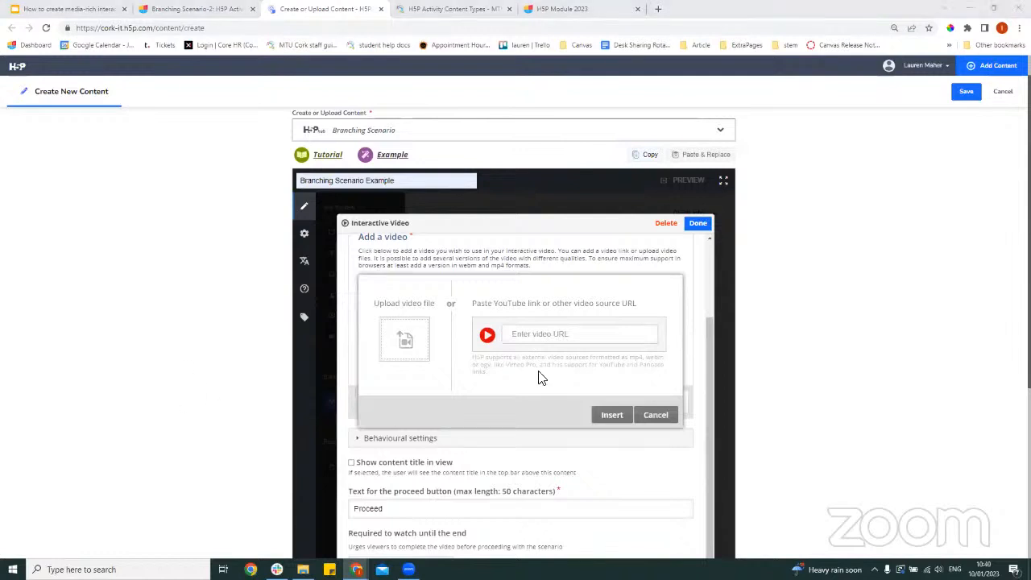
left_click(563, 344)
type("https://www.youtube.com/watch?v=lZCxxSIcWgo&amp;t")
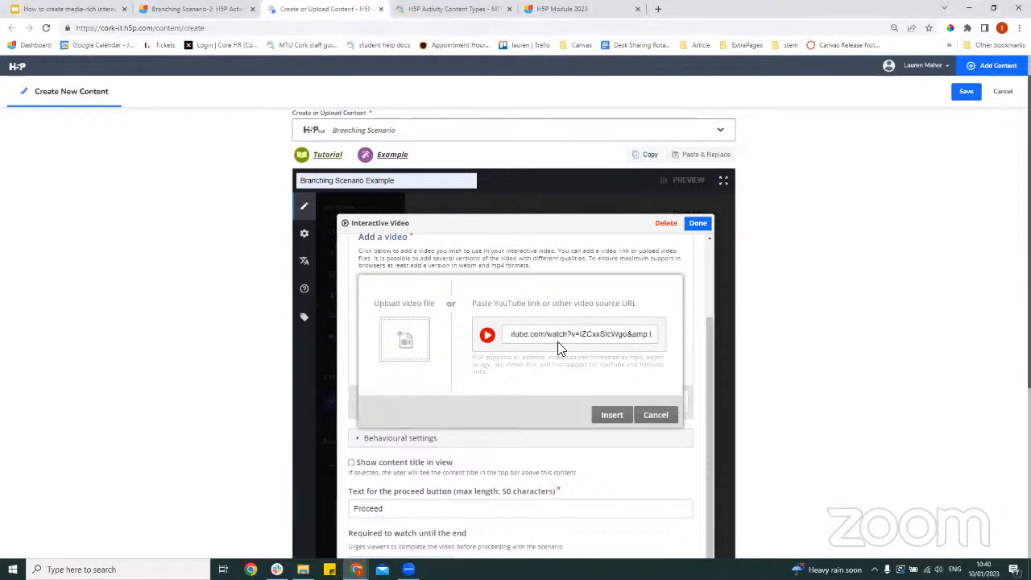
left_click(610, 416)
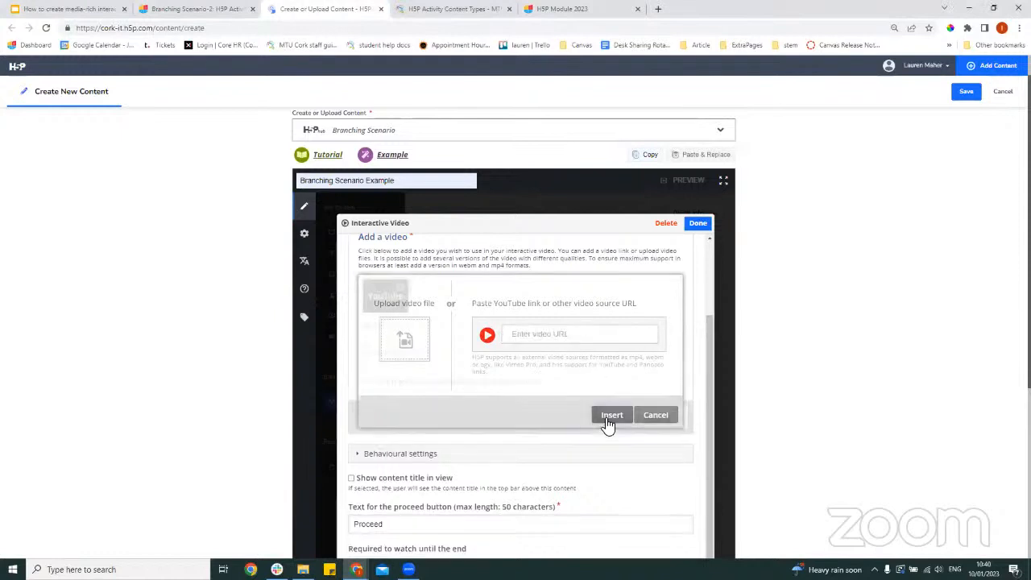
scroll(379, 324, "up", 1)
scroll(382, 325, "up", 1)
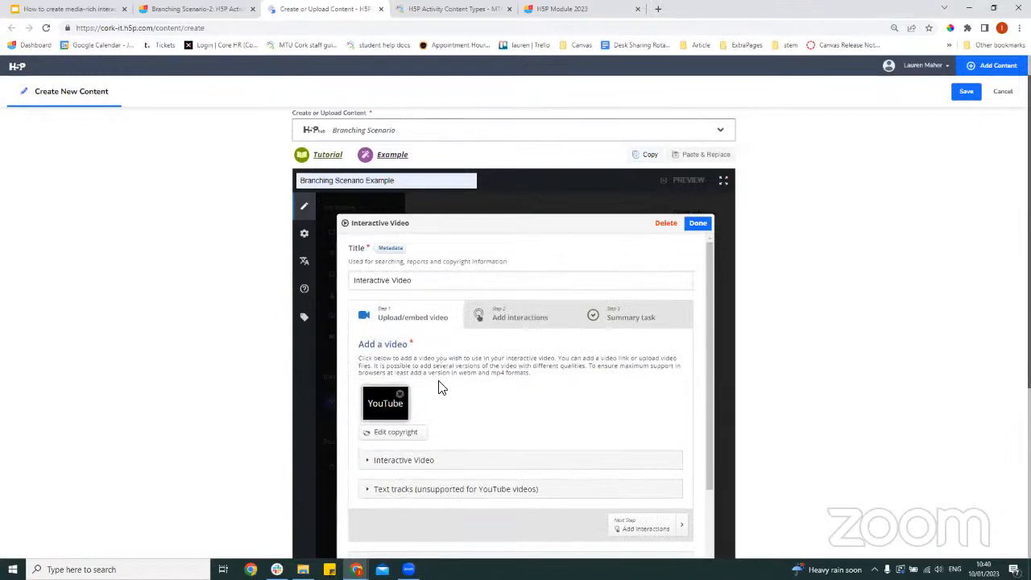
Set the video to start at 3:03 in its behavioural settings.
scroll(441, 406, "down", 1)
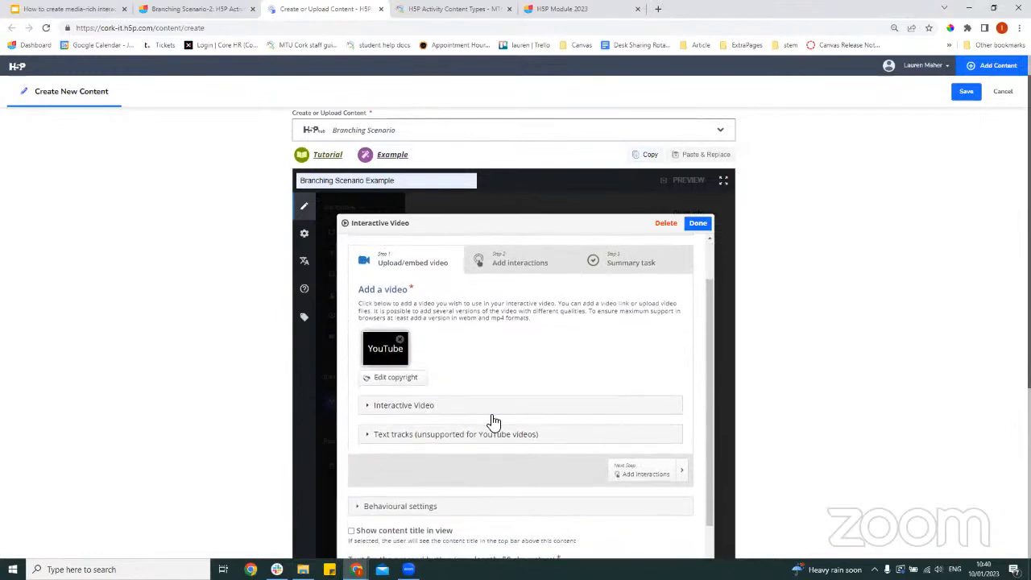
scroll(491, 421, "down", 2)
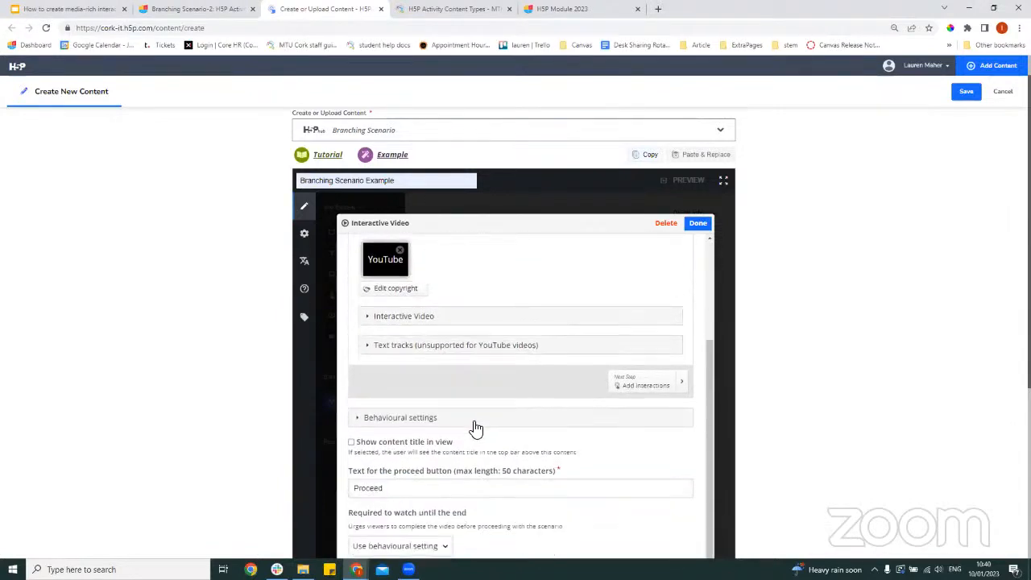
left_click(433, 425)
scroll(438, 422, "down", 2)
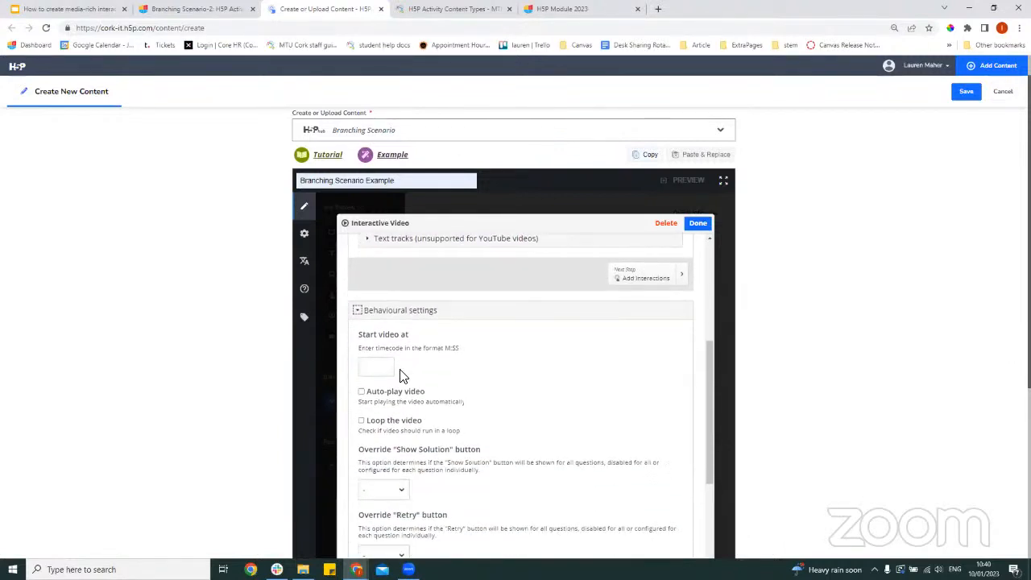
left_click(382, 369)
left_click(440, 383)
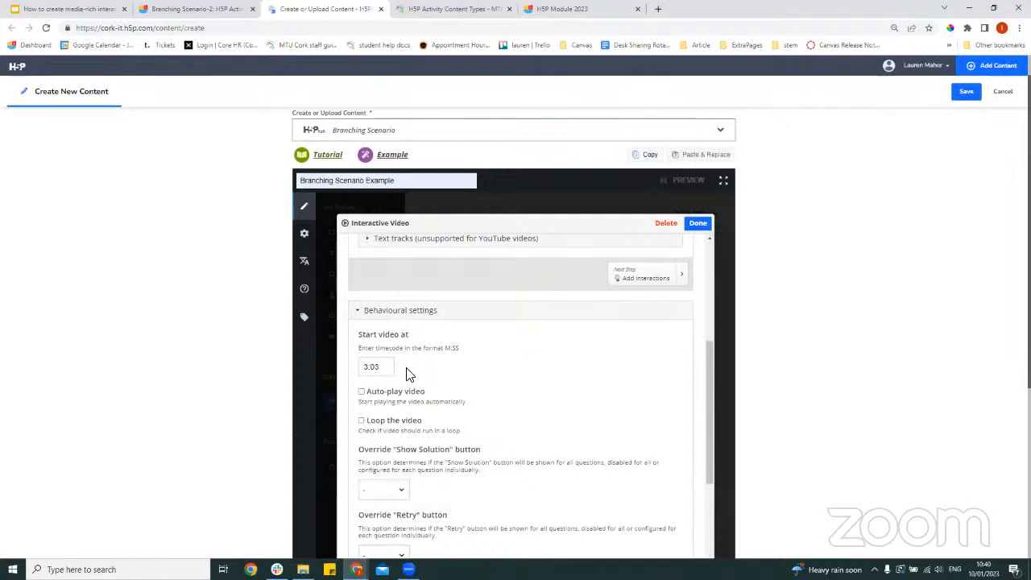
Turn on the behavioural option that prevents skipping forward in the video.
scroll(422, 378, "down", 1)
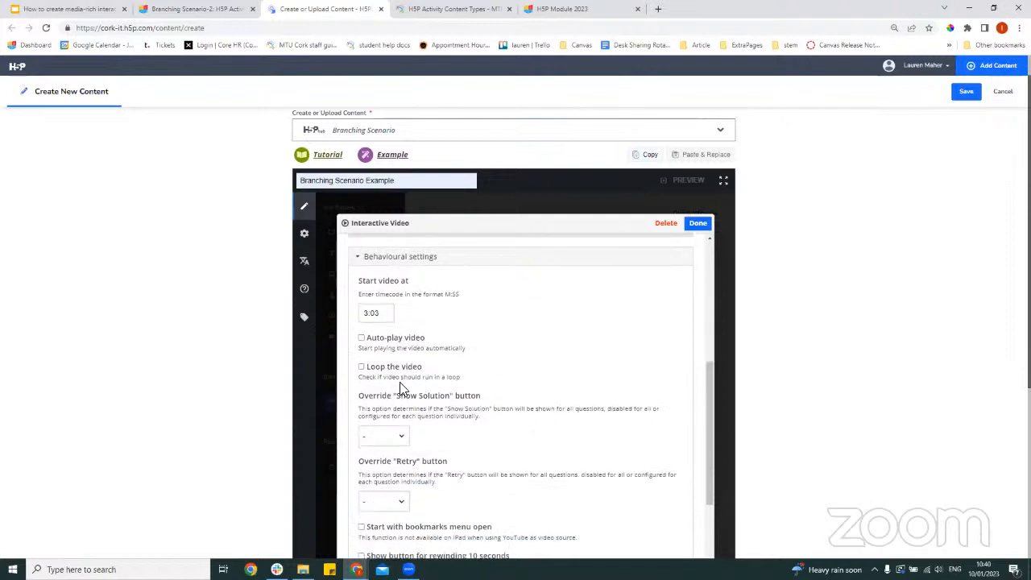
scroll(482, 409, "down", 2)
scroll(482, 409, "down", 1)
scroll(459, 362, "down", 1)
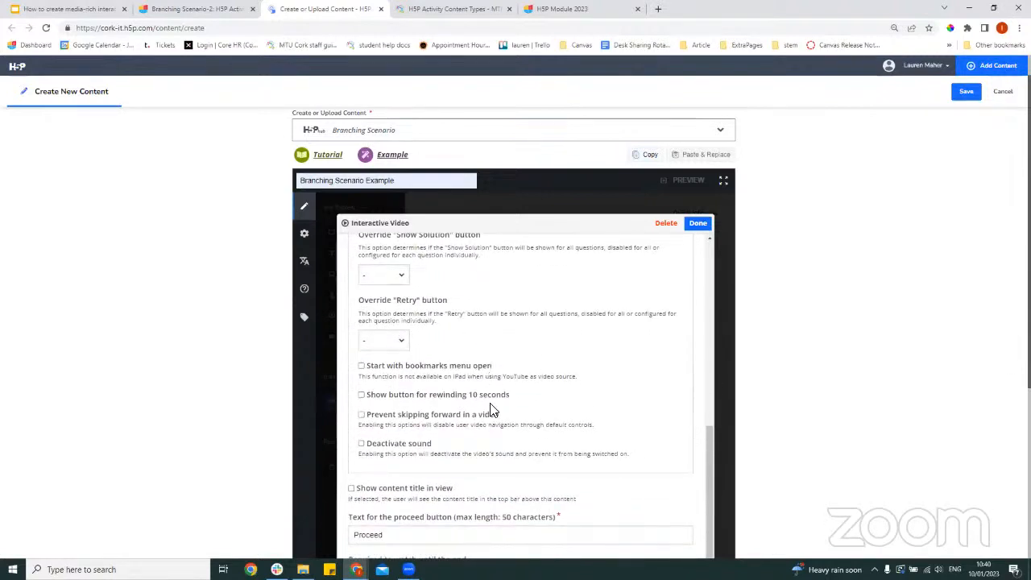
left_click(361, 416)
scroll(499, 352, "up", 8)
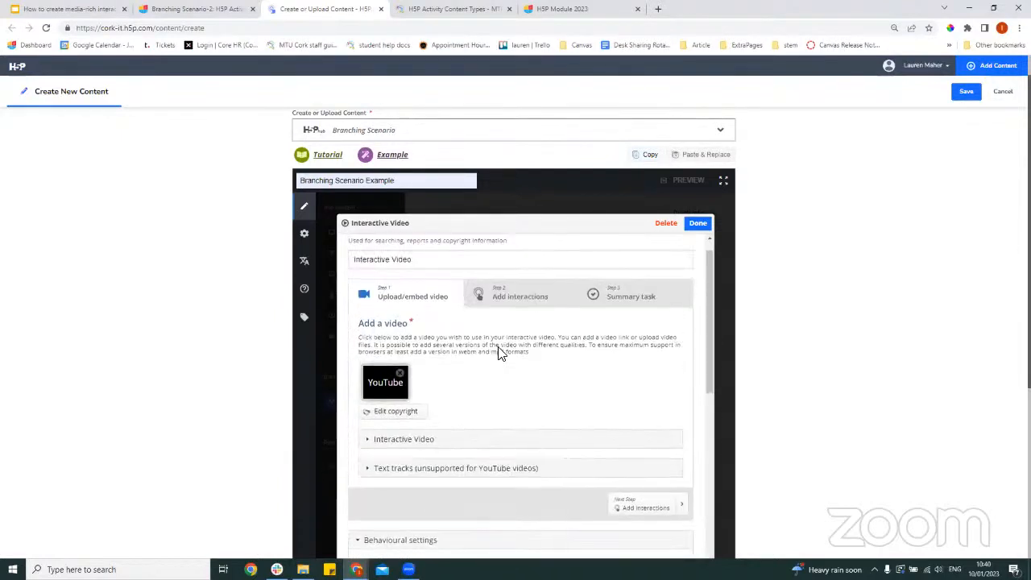
Open the Add interactions stage, briefly play the video and move its playback position back near the beginning.
scroll(499, 352, "up", 1)
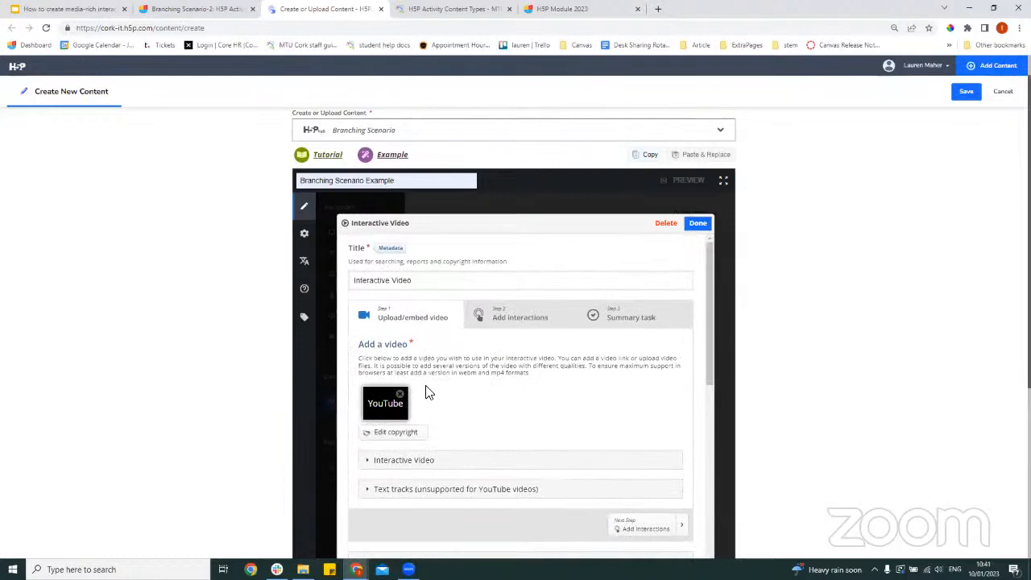
scroll(416, 393, "down", 3)
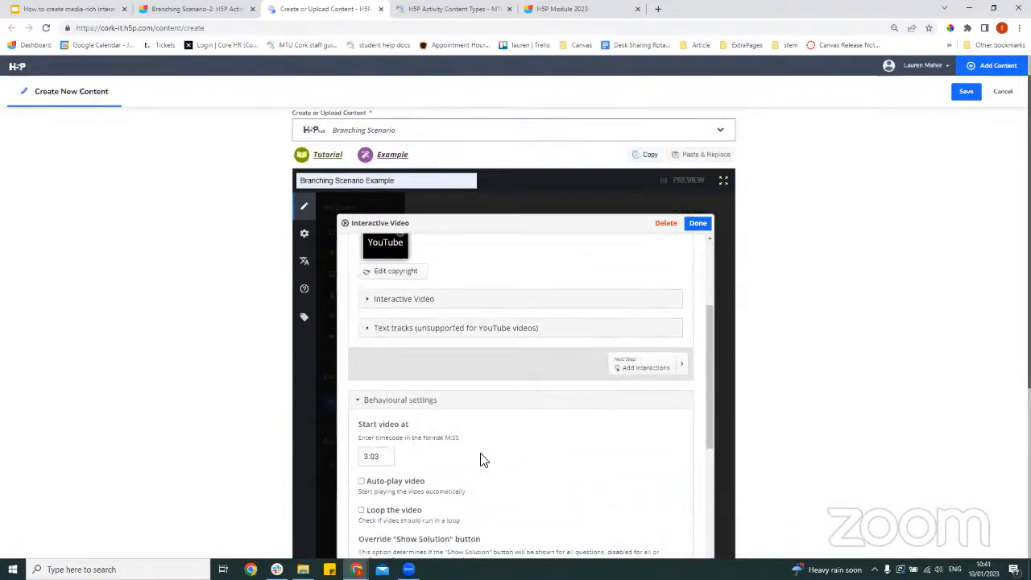
scroll(444, 448, "up", 3)
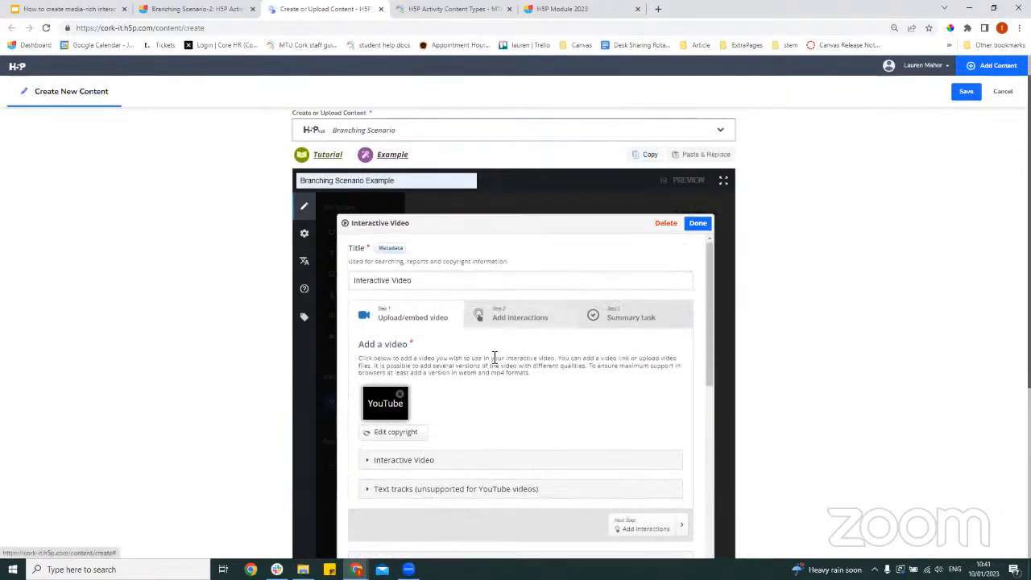
left_click(516, 321)
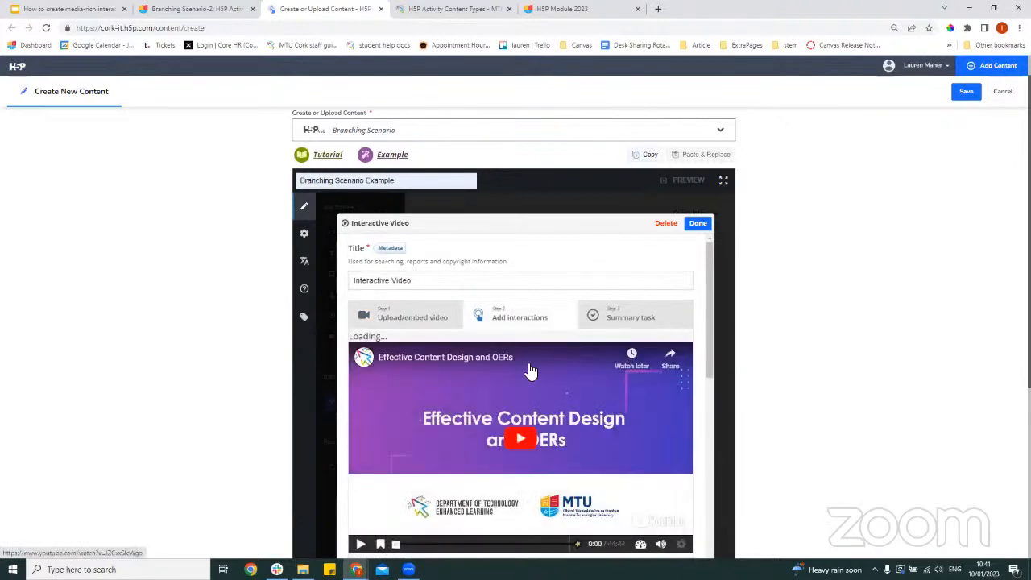
scroll(537, 395, "down", 1)
scroll(538, 394, "up", 1)
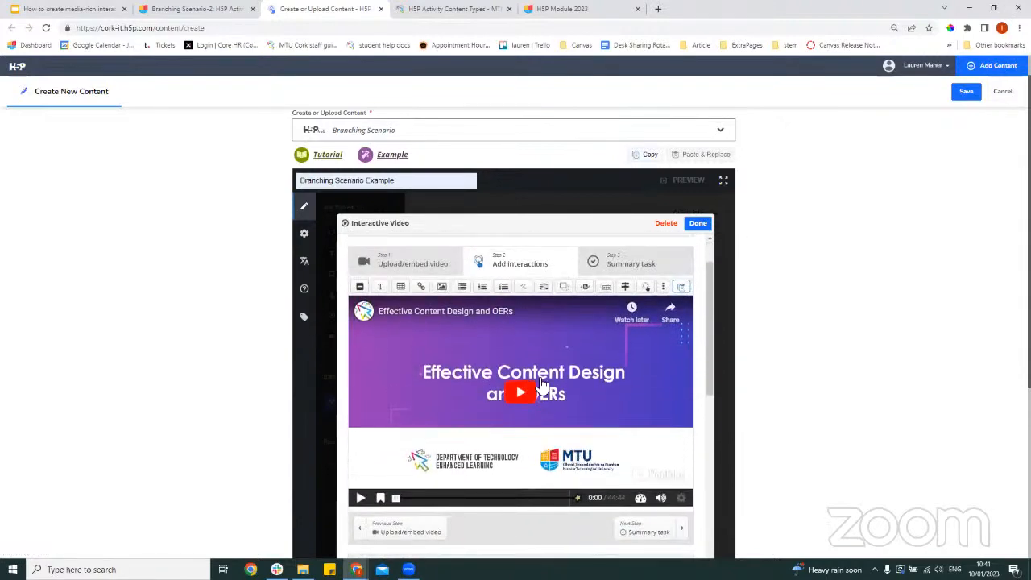
left_click(359, 498)
left_click(357, 501)
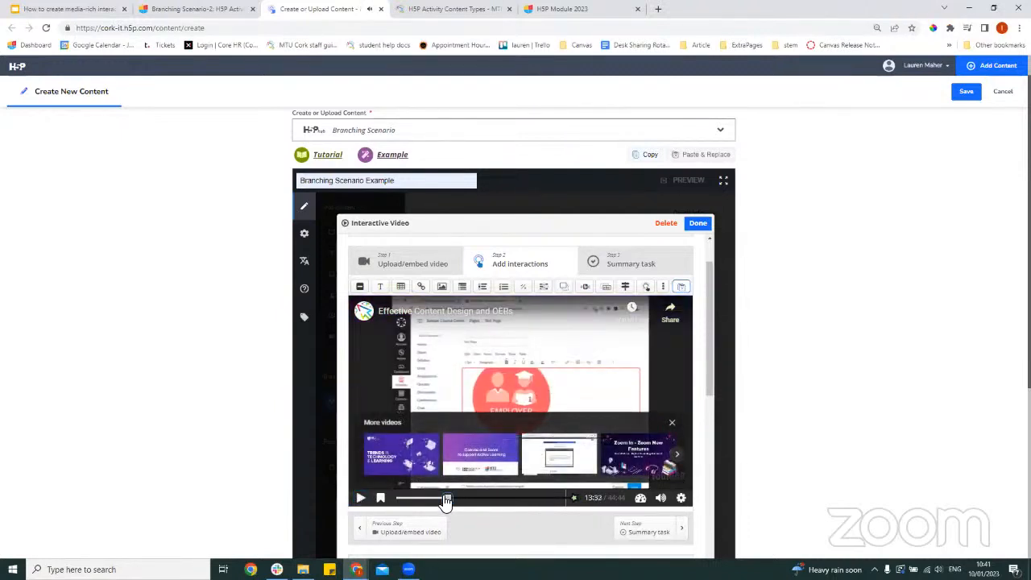
left_click_drag(446, 500, 403, 500)
Go back to the Upload/embed video stage and check the start time in the behavioural settings.
left_click(415, 264)
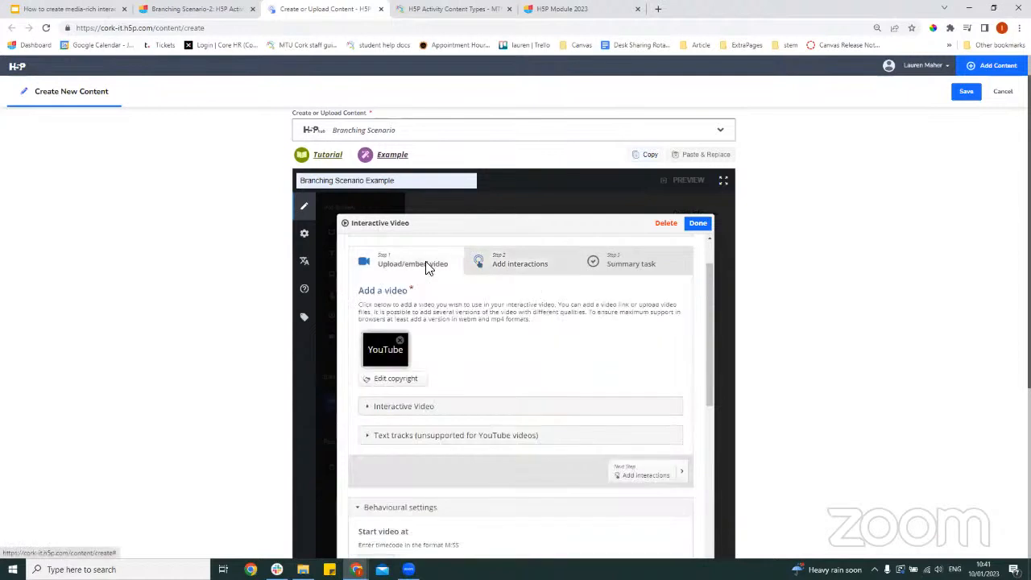
scroll(449, 386, "down", 3)
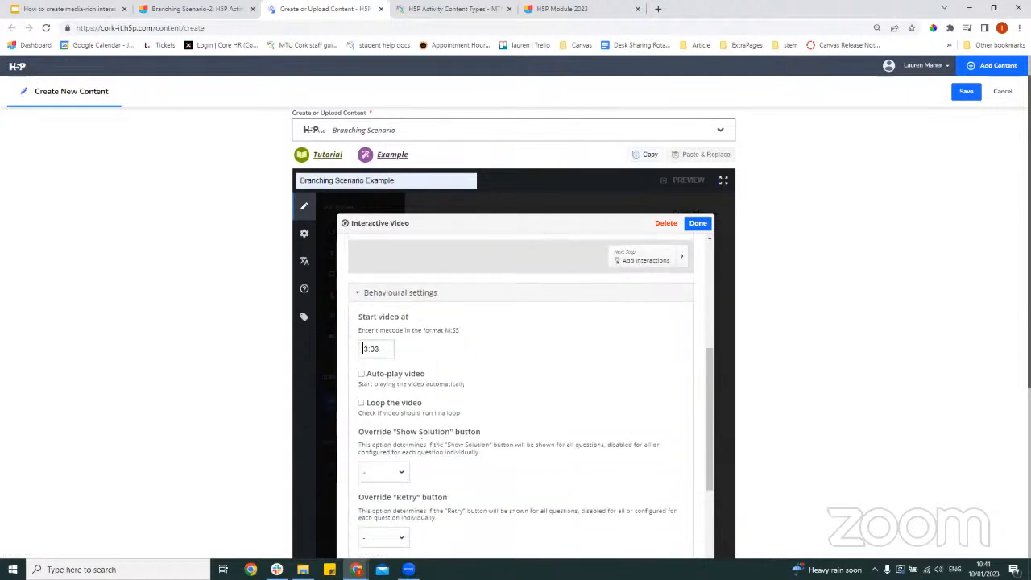
left_click(364, 353)
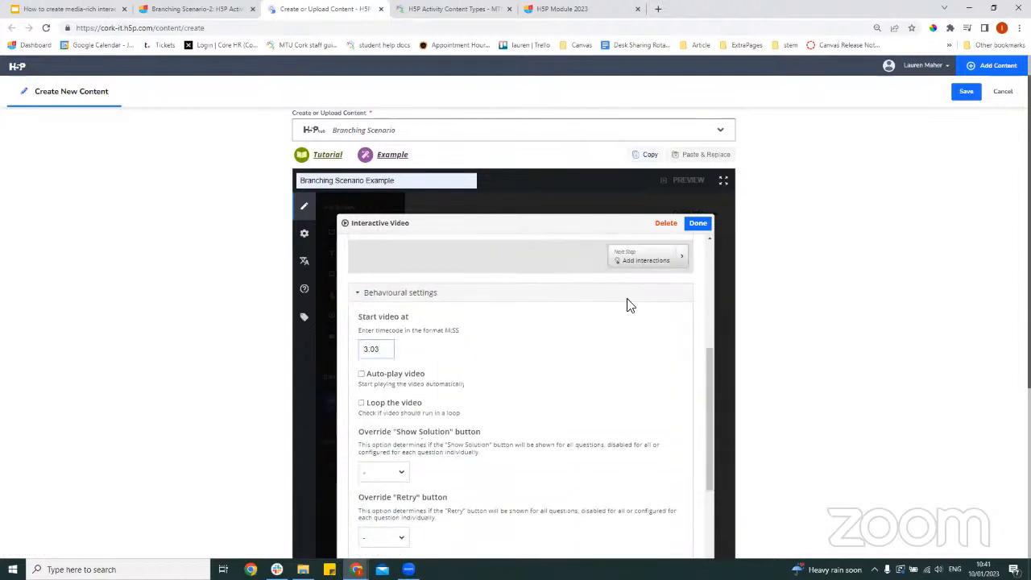
Return to the Add interactions stage, dismiss the suggested videos and move the playback position to about 8:08.
scroll(626, 301, "up", 5)
left_click(535, 325)
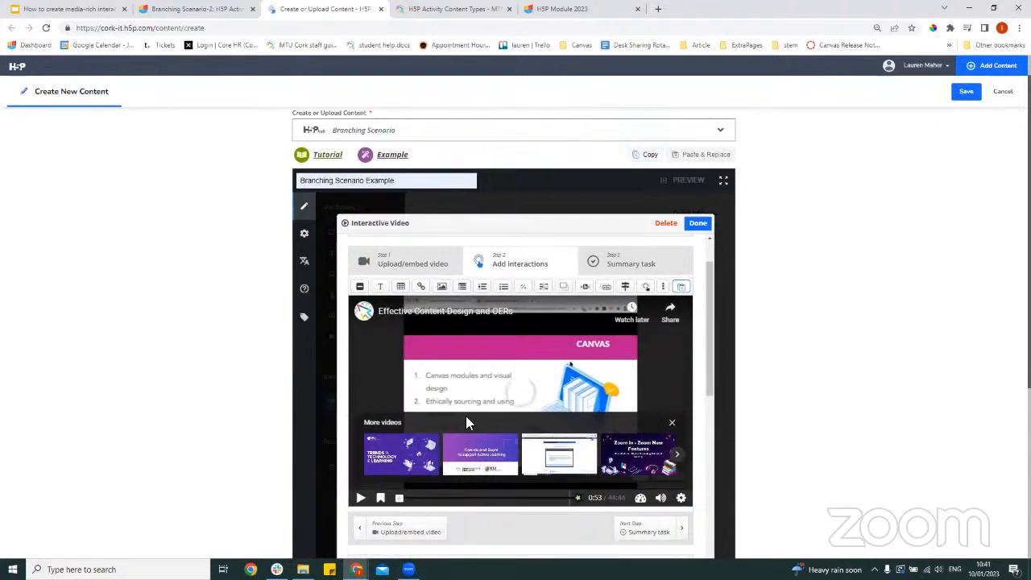
left_click(672, 425)
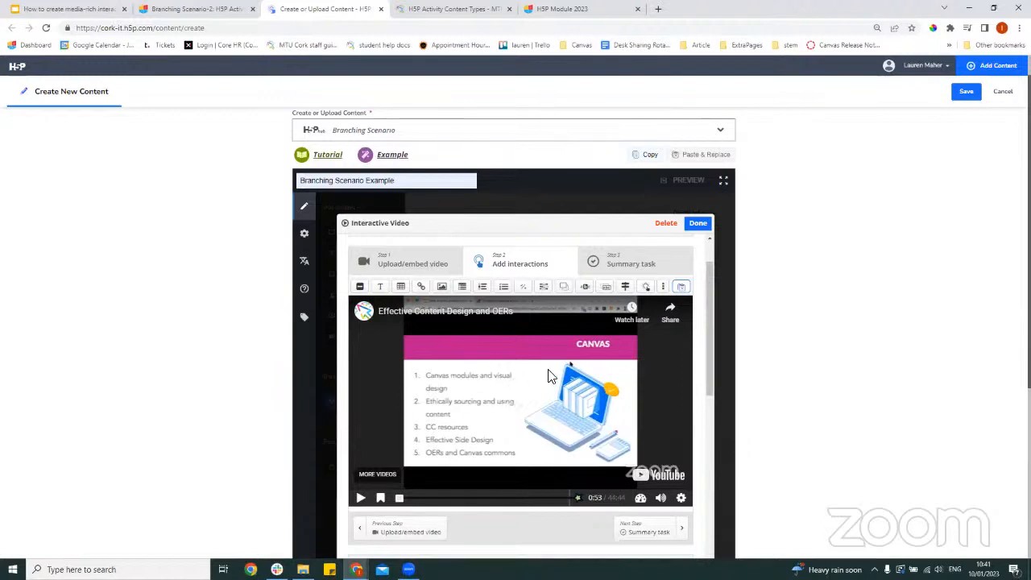
scroll(636, 332, "down", 1)
scroll(637, 332, "up", 1)
scroll(820, 360, "down", 1)
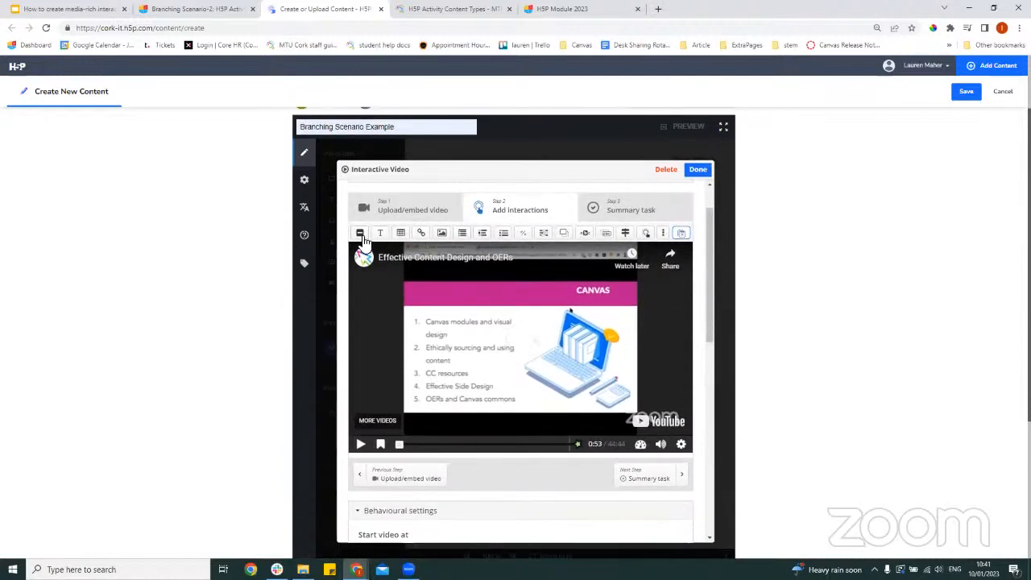
left_click(534, 245)
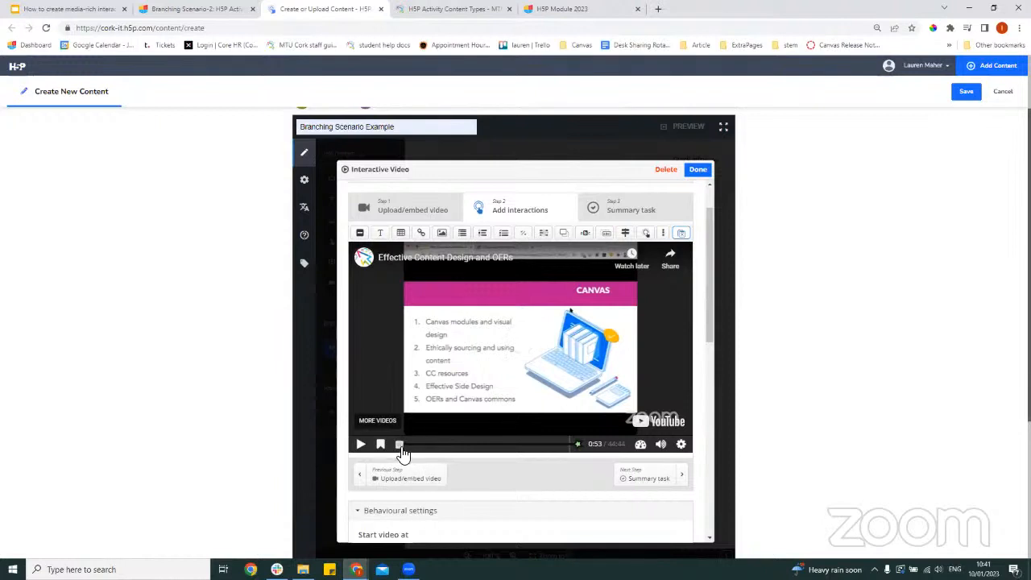
left_click(414, 445)
mouse_move(414, 445)
left_mouse_down()
mouse_move(443, 446)
mouse_move(427, 448)
left_mouse_up()
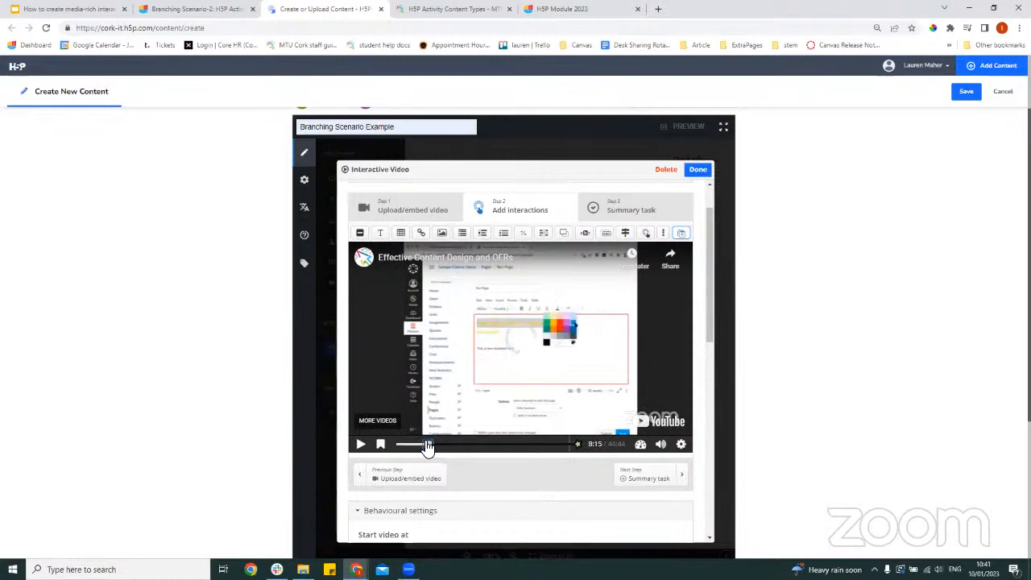
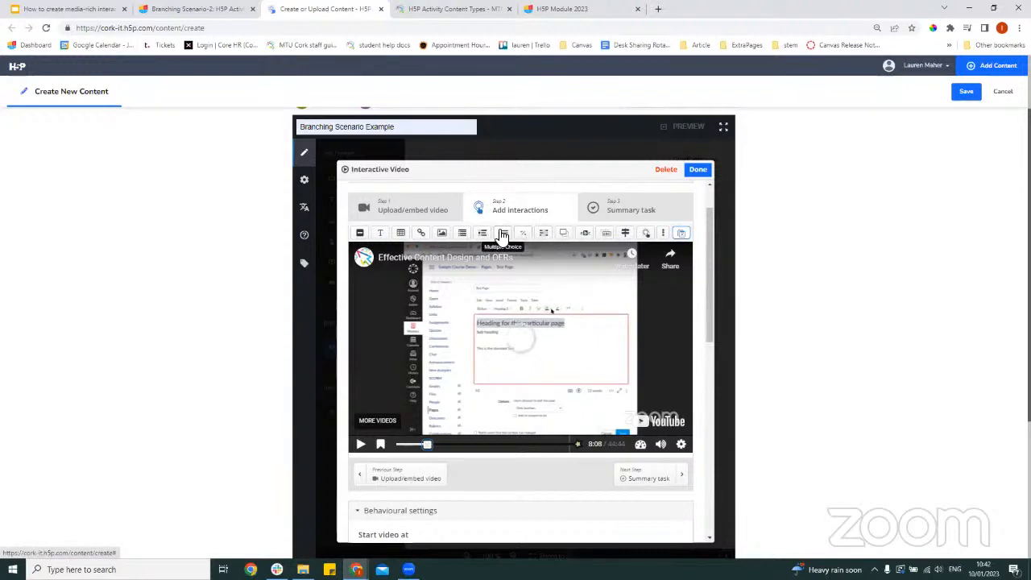
Add a multiple choice interaction at the current position, set its display end time to 8:08.279 and make it pause the video.
left_click(503, 234)
scroll(508, 258, "up", 1)
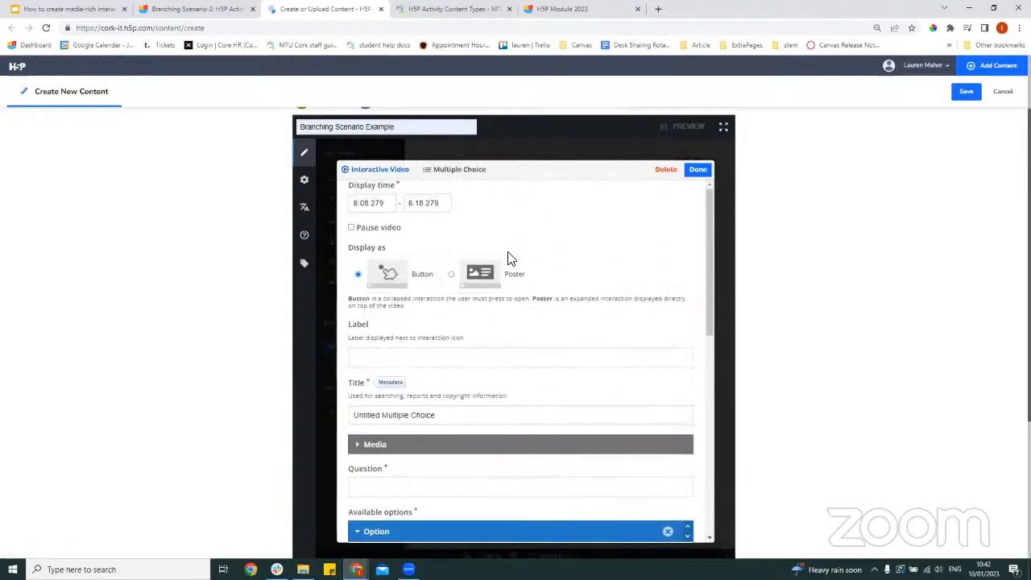
scroll(515, 274, "up", 1)
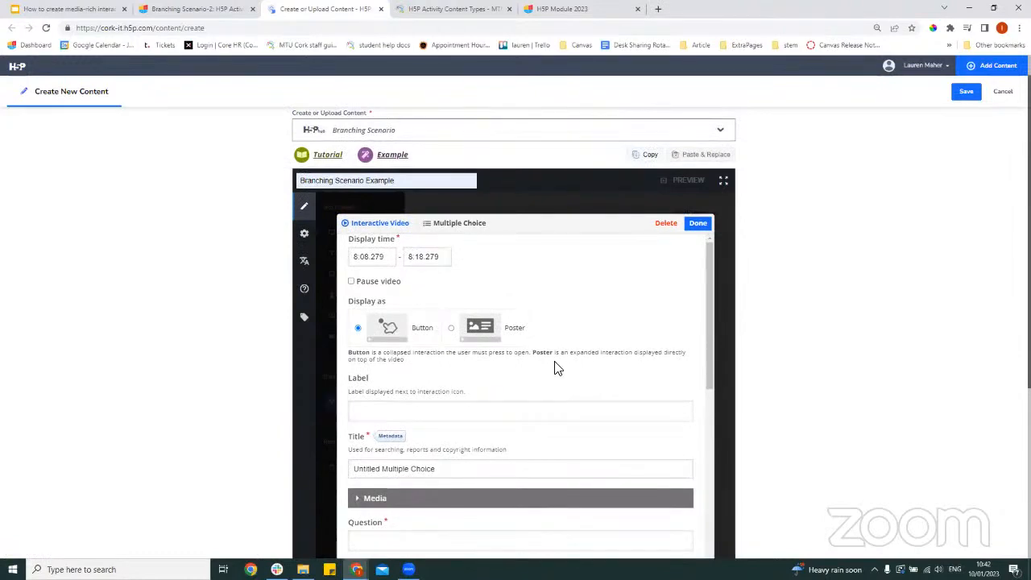
double_click(372, 261)
double_click(425, 257)
type("8.08.279")
left_click(351, 281)
scroll(532, 332, "down", 1)
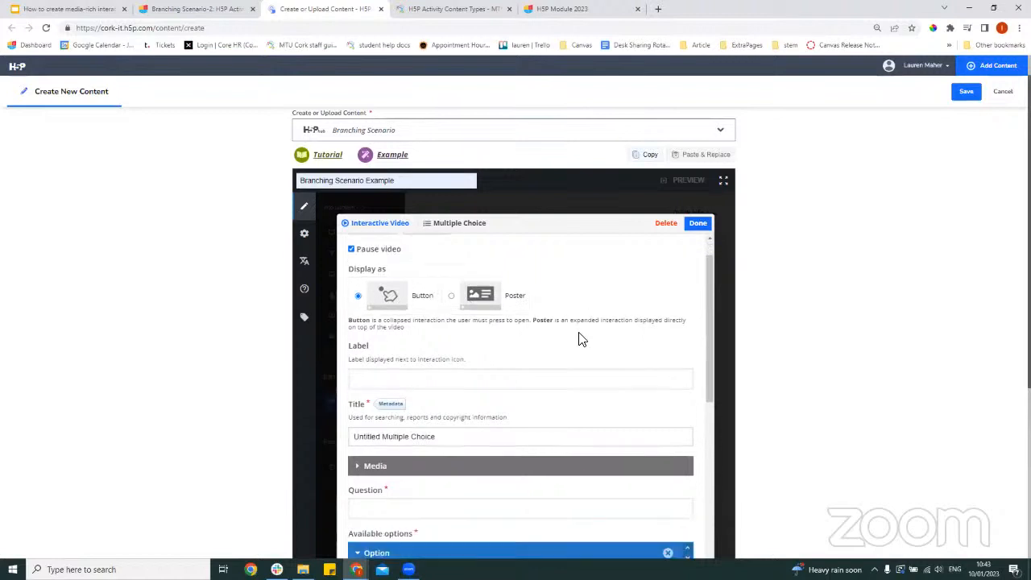
Display the multiple choice interaction as a poster and shorten its title to "Multiple Choice".
left_click(452, 282)
left_click_drag(385, 361, 320, 351)
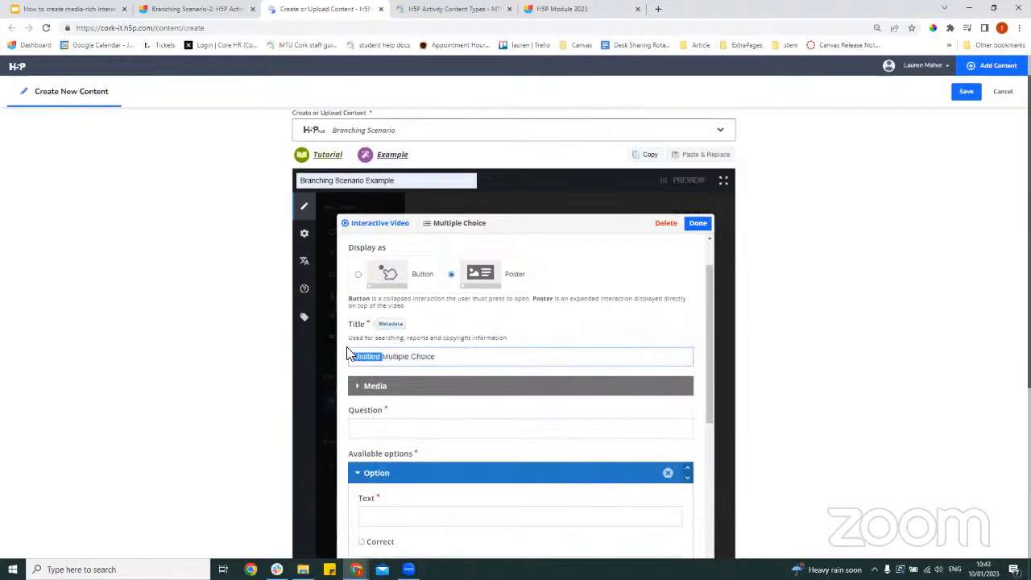
key("BackSpace")
Enter the question "How many colours are suggested by" followed by the presenter's first name and a question mark.
scroll(354, 354, "down", 1)
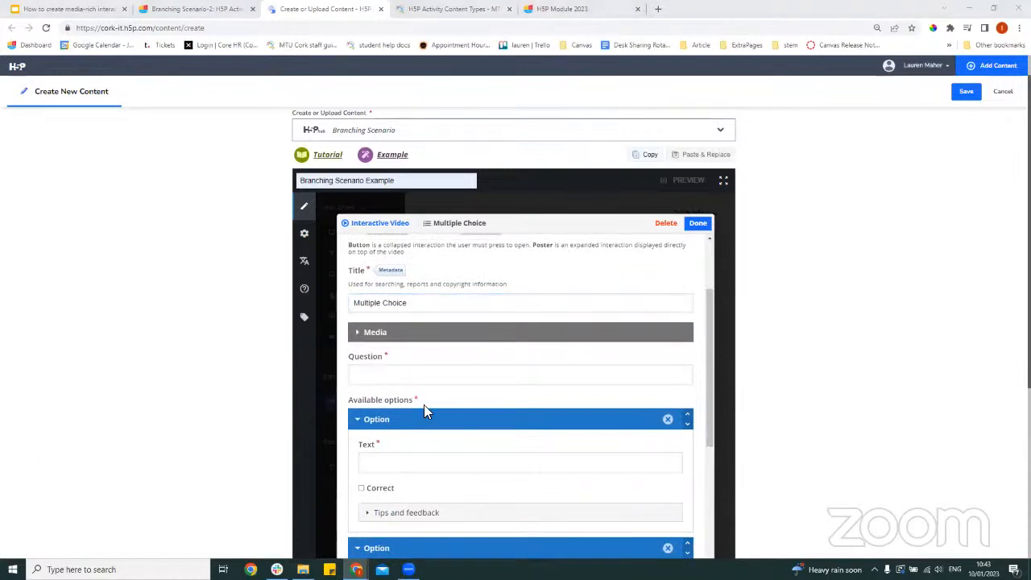
left_click(447, 375)
type("How many colours are suggested?")
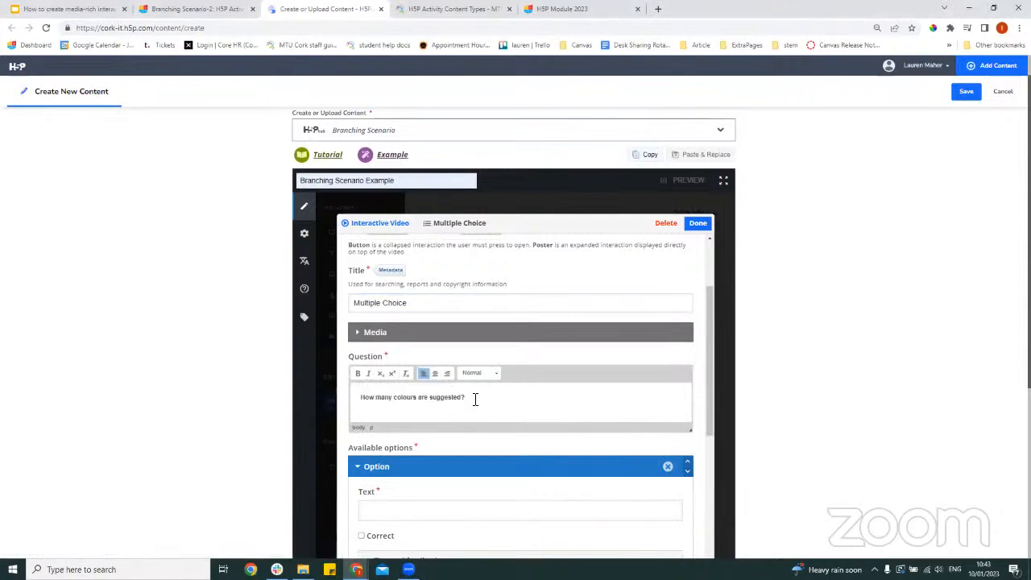
left_click(461, 402)
scroll(490, 408, "down", 1)
scroll(405, 386, "down", 2)
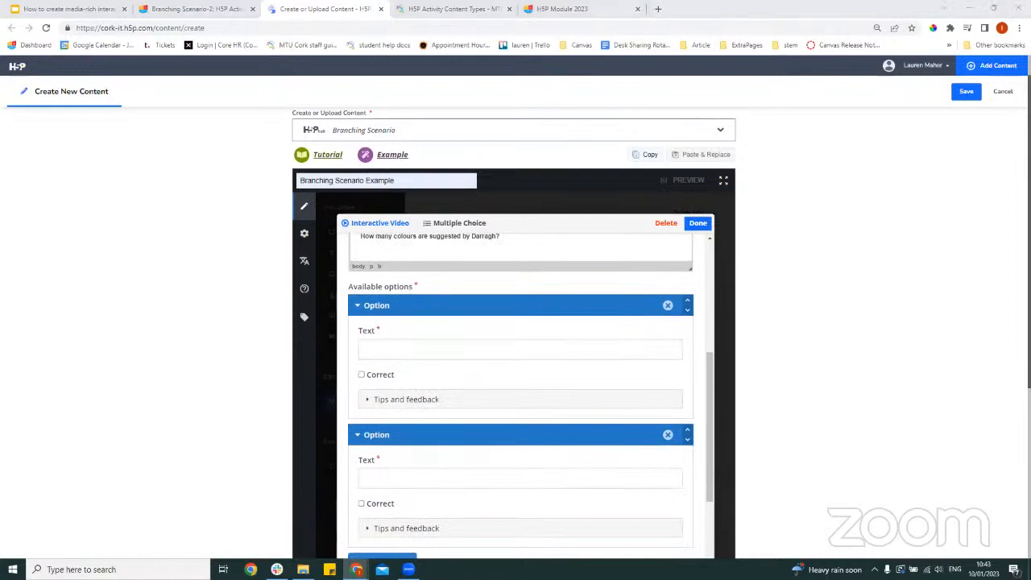
Fill in the answer options "2-3 colours" and "5 colours or more", marking "2-3 colours" as correct.
left_click(511, 354)
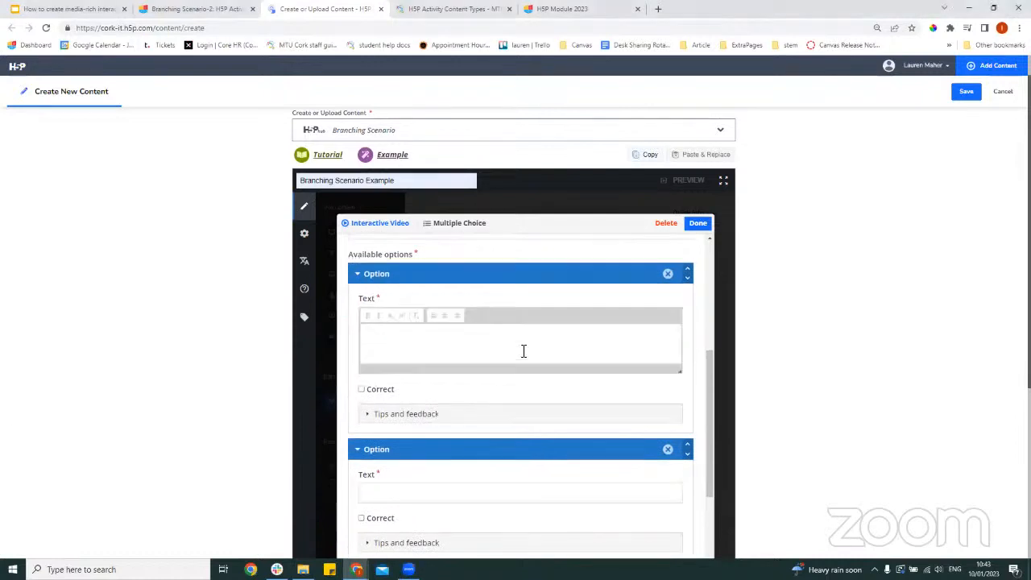
type("2-3 colours")
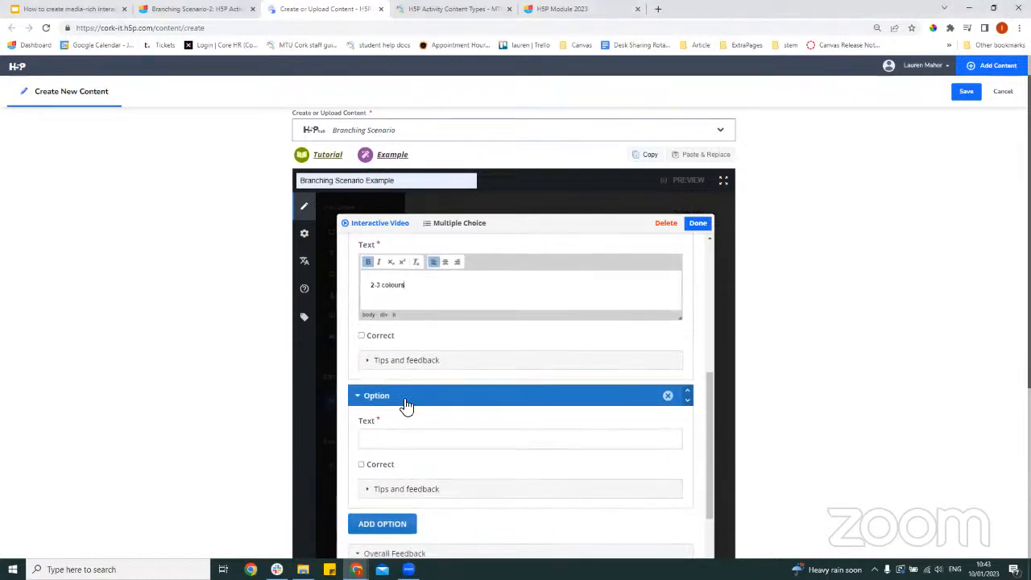
left_click(405, 439)
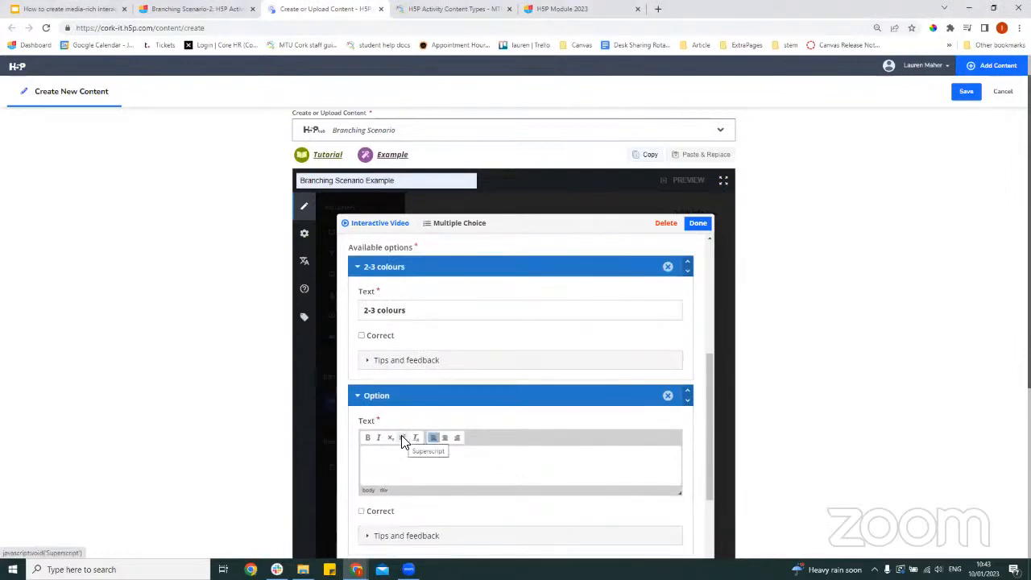
type("5 colours or more")
left_click(361, 336)
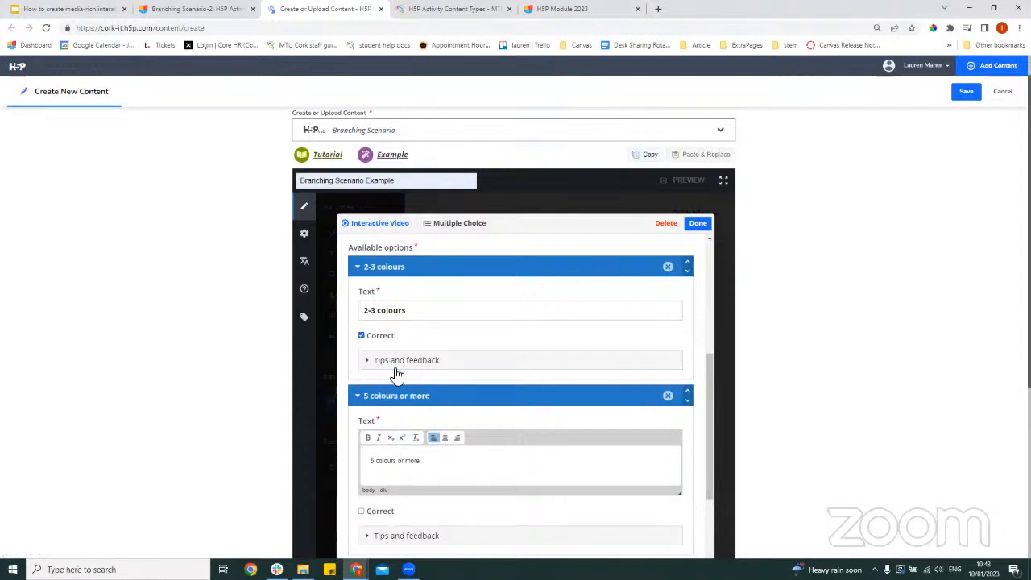
Replace the bold text of the first option with plain "2-3 colours" and finish the multiple choice interaction.
left_click(398, 313)
triple_click(386, 332)
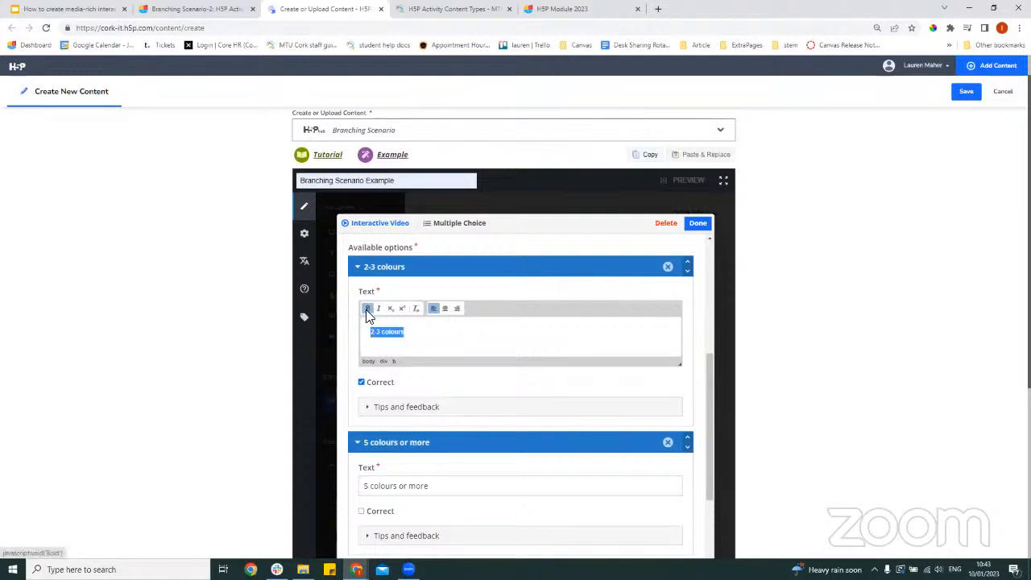
left_click(407, 335)
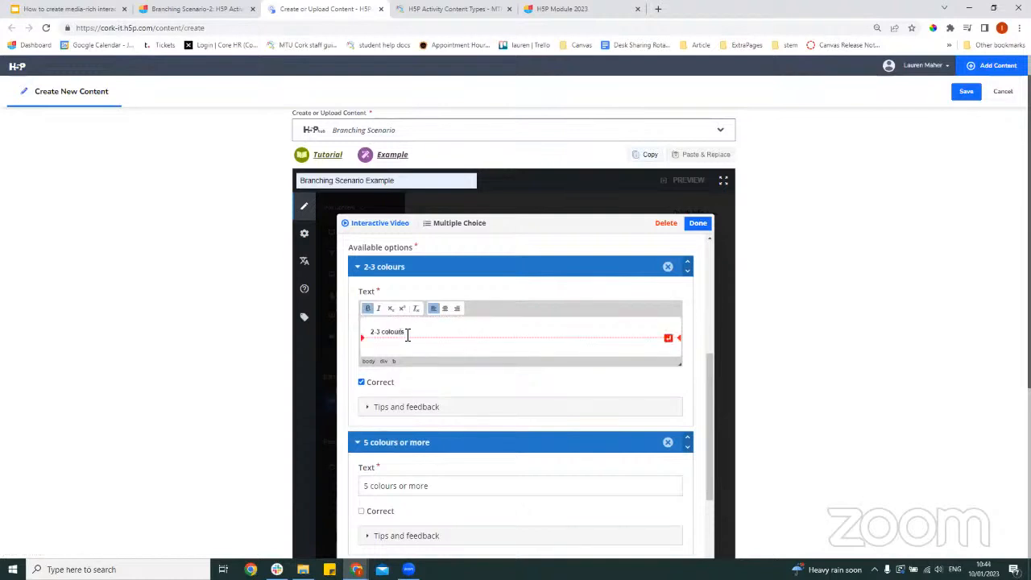
left_click_drag(391, 333, 372, 309)
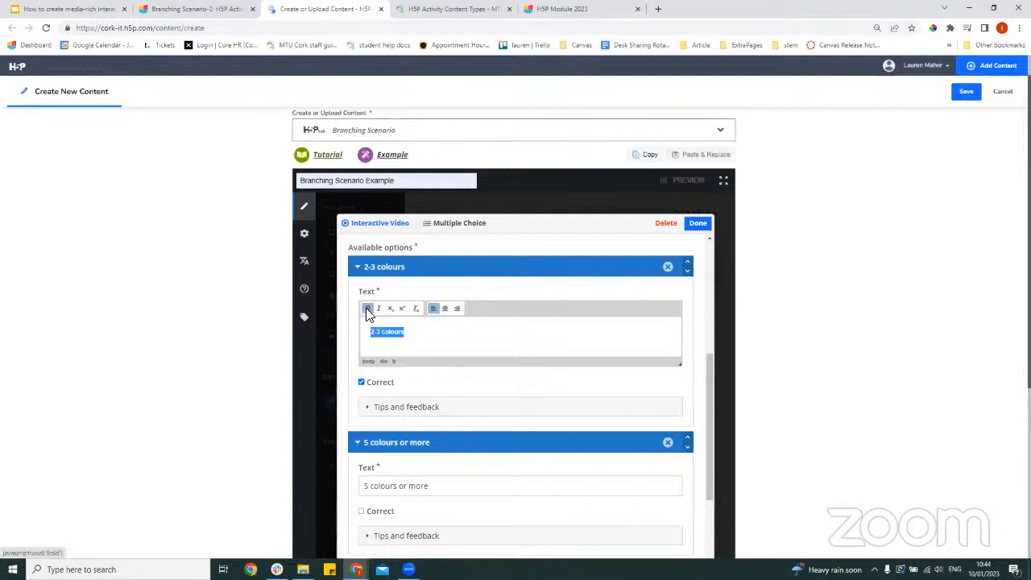
key("BackSpace")
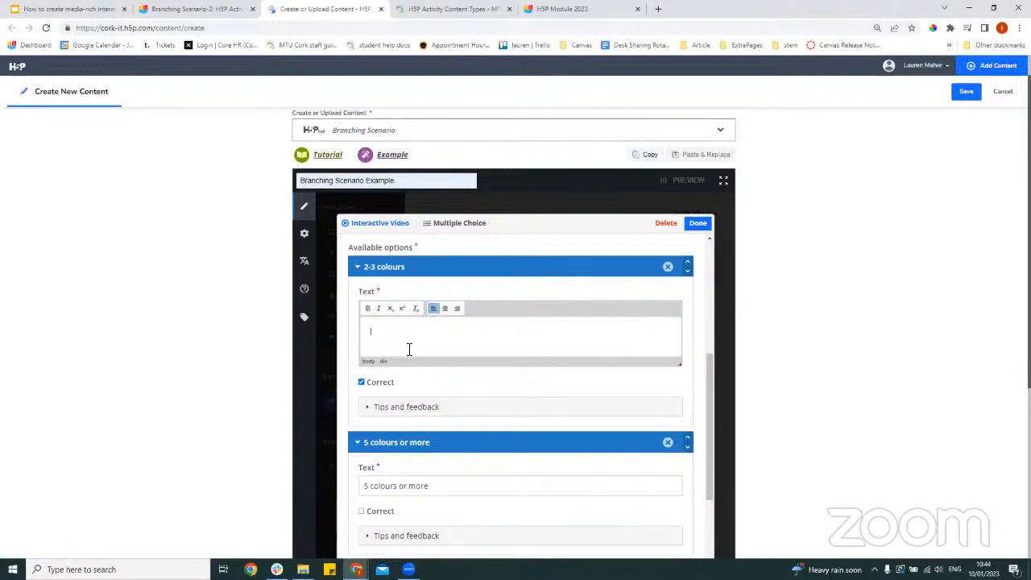
scroll(408, 349, "down", 3)
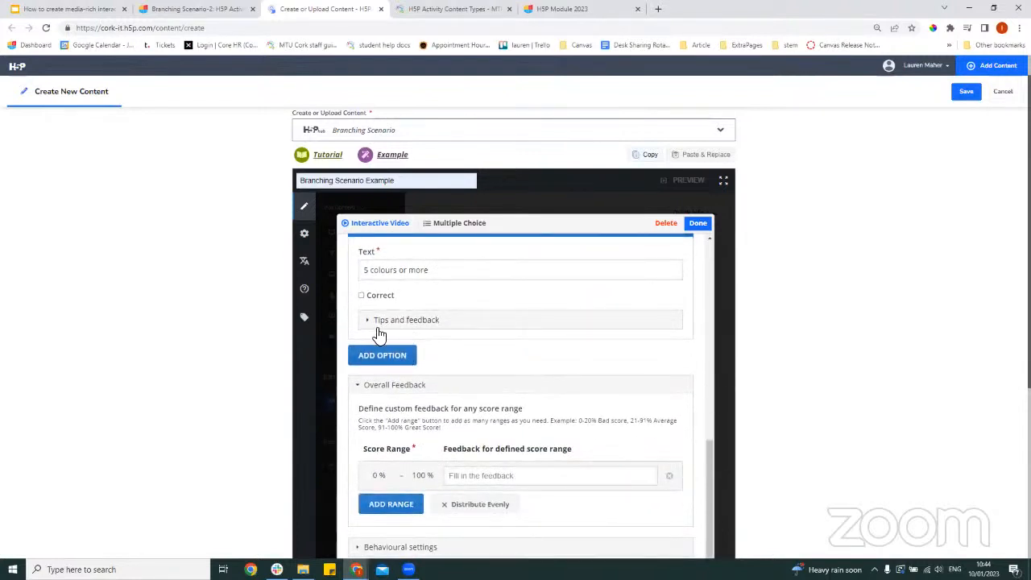
scroll(612, 333, "up", 3)
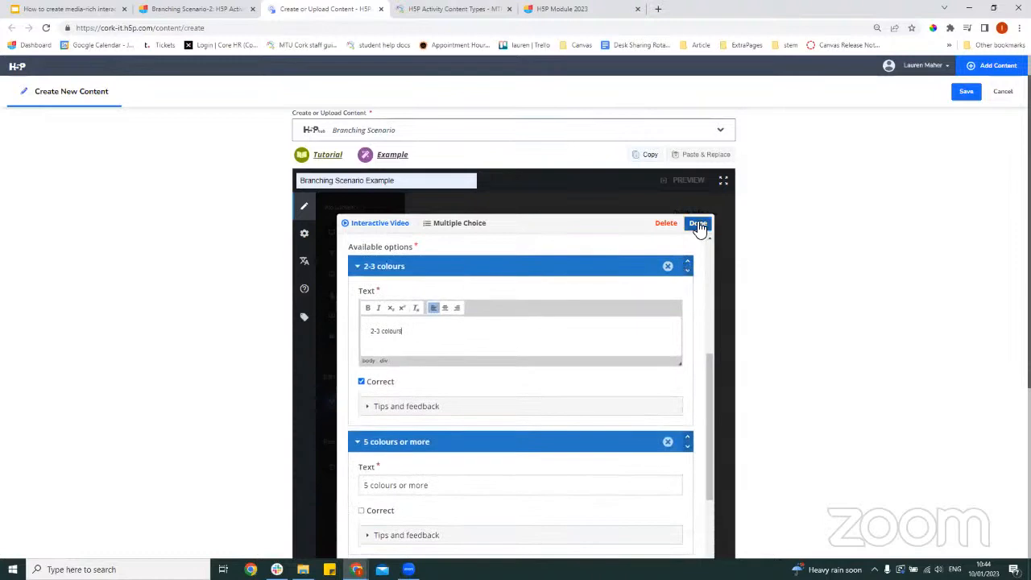
left_click(697, 226)
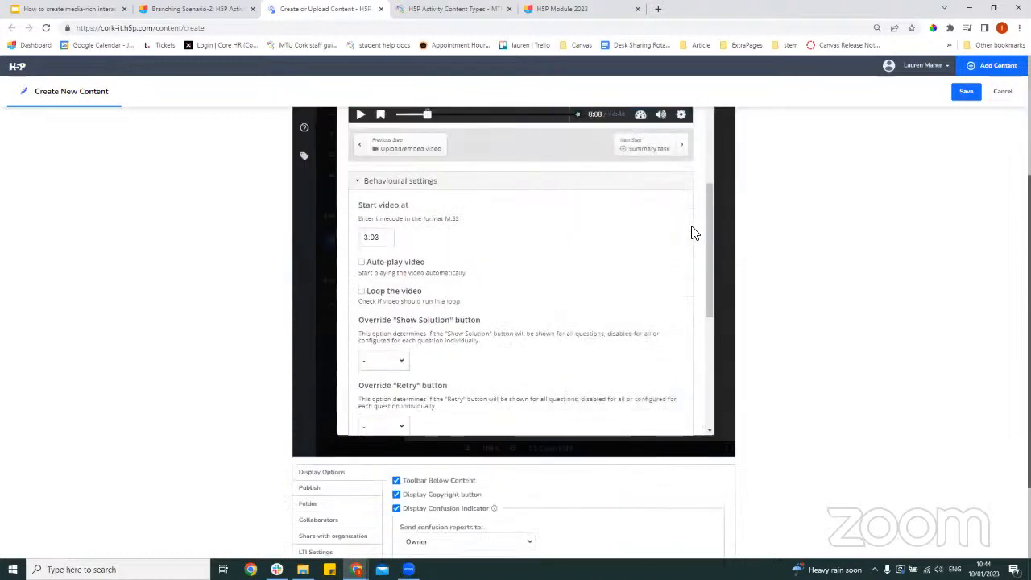
Enlarge the question poster to about 480 × 230 and place it over the middle of the video.
scroll(691, 230, "up", 5)
left_click_drag(541, 307, 436, 248)
left_click_drag(498, 300, 650, 325)
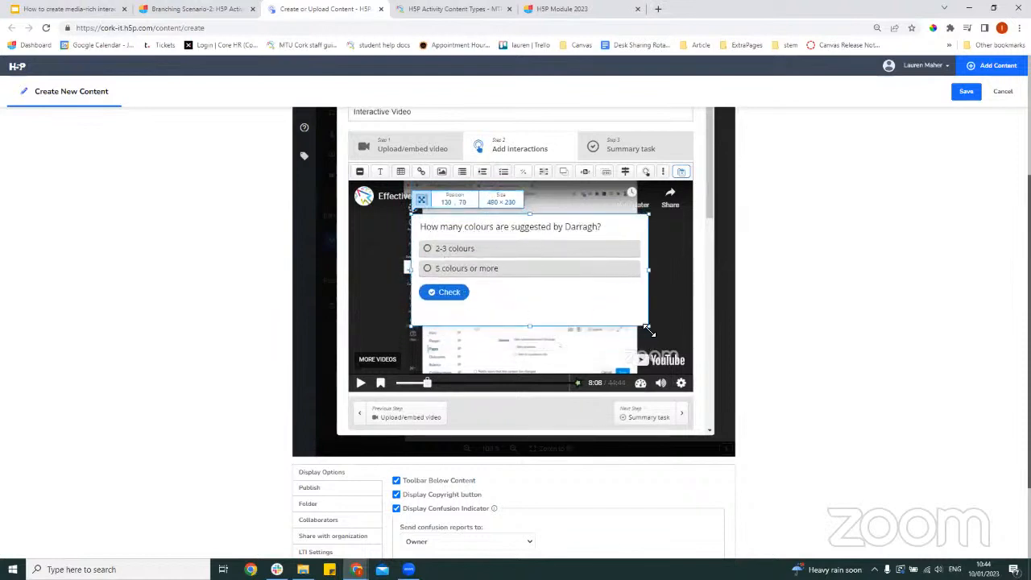
mouse_move(511, 253)
left_mouse_down()
mouse_move(528, 263)
mouse_move(522, 271)
left_mouse_up()
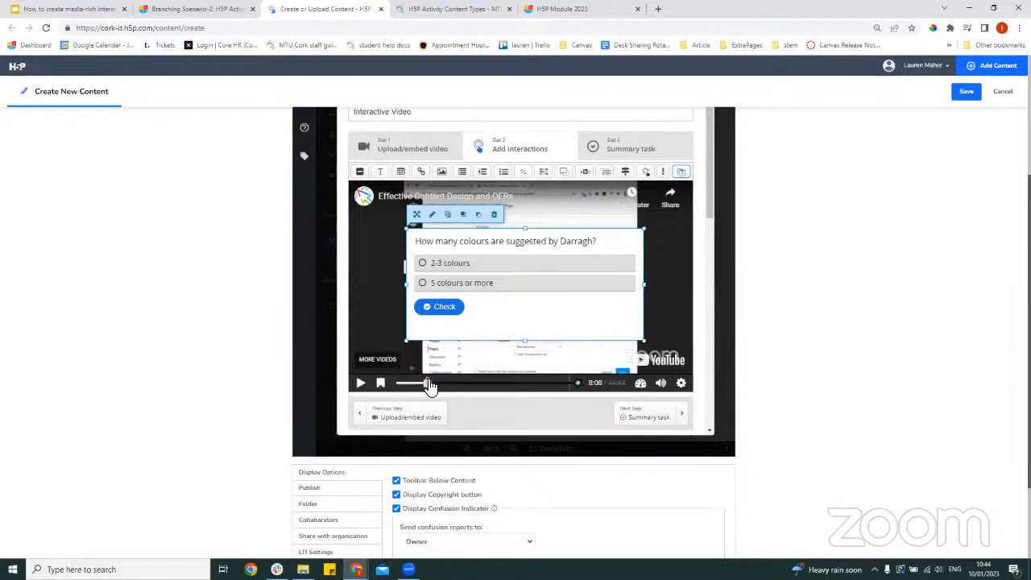
Move the video's playback position forward to 13:49.
left_click_drag(429, 387, 437, 387)
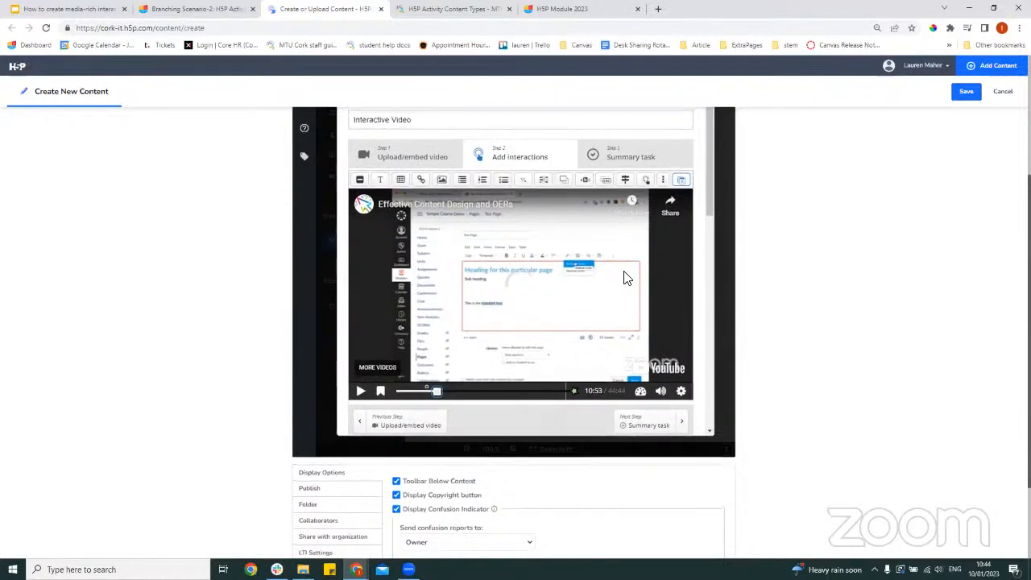
scroll(662, 367, "up", 2)
scroll(663, 360, "down", 1)
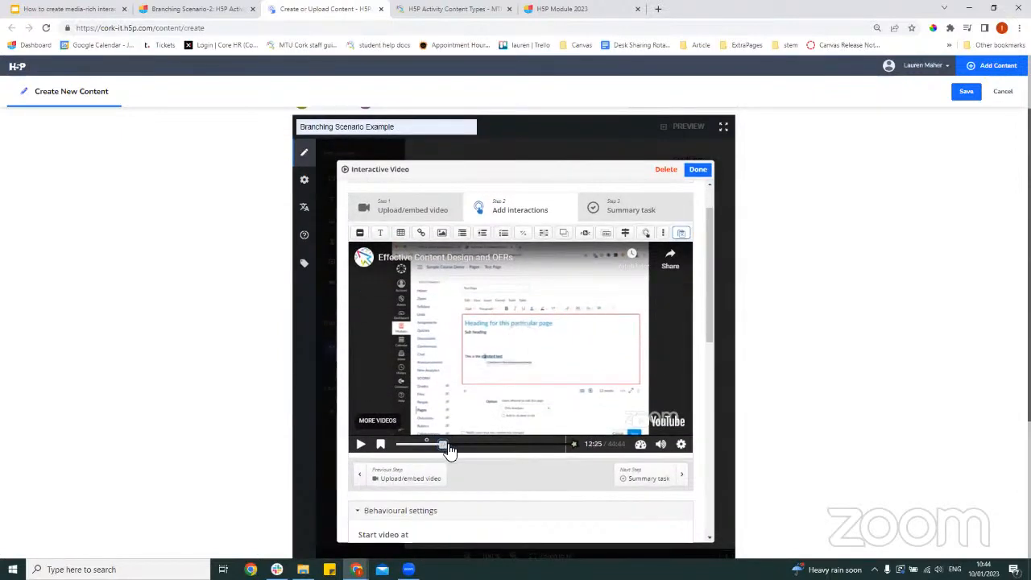
left_click(449, 444)
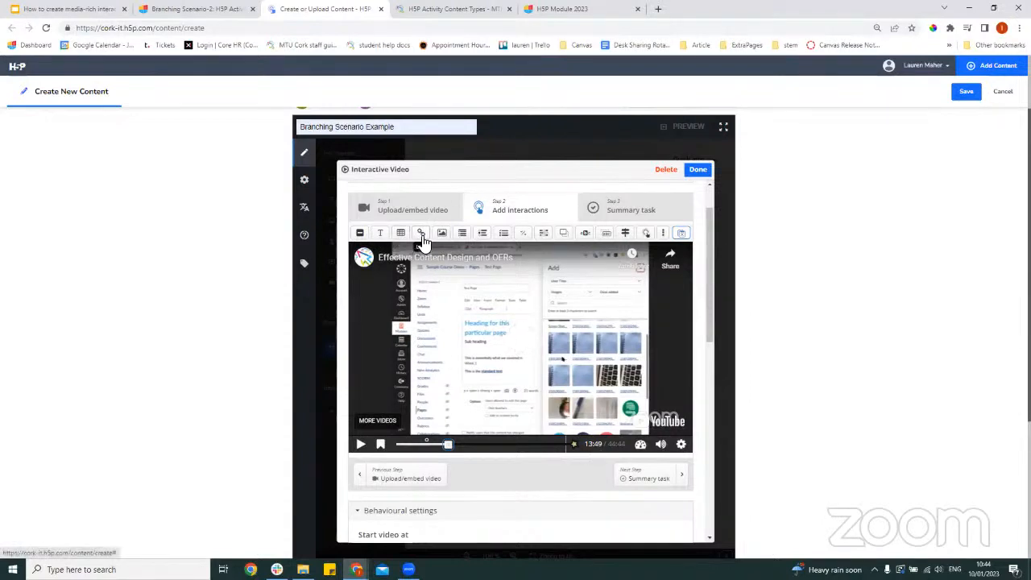
left_click(419, 235)
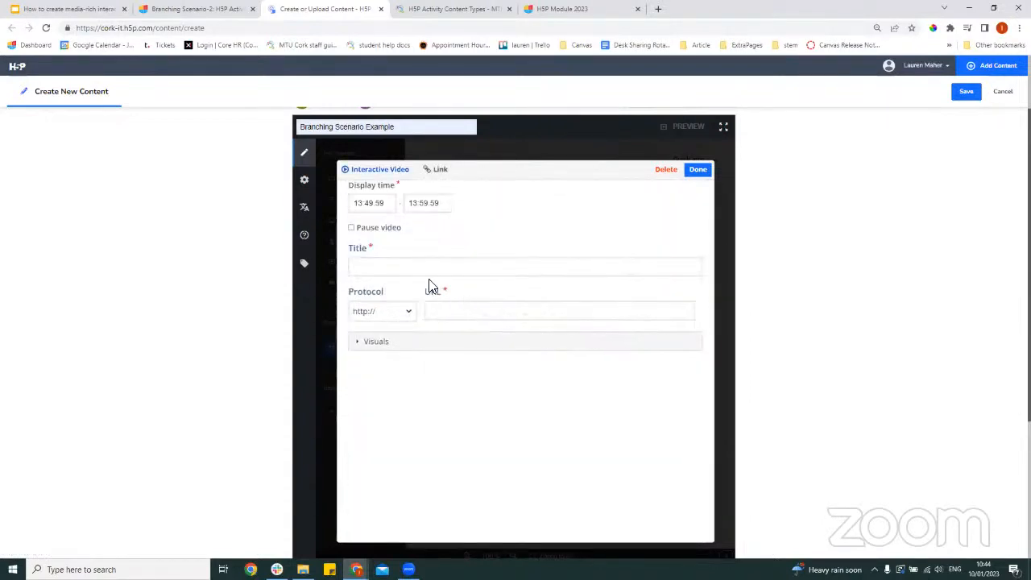
left_click(440, 267)
type("Click here to learn more")
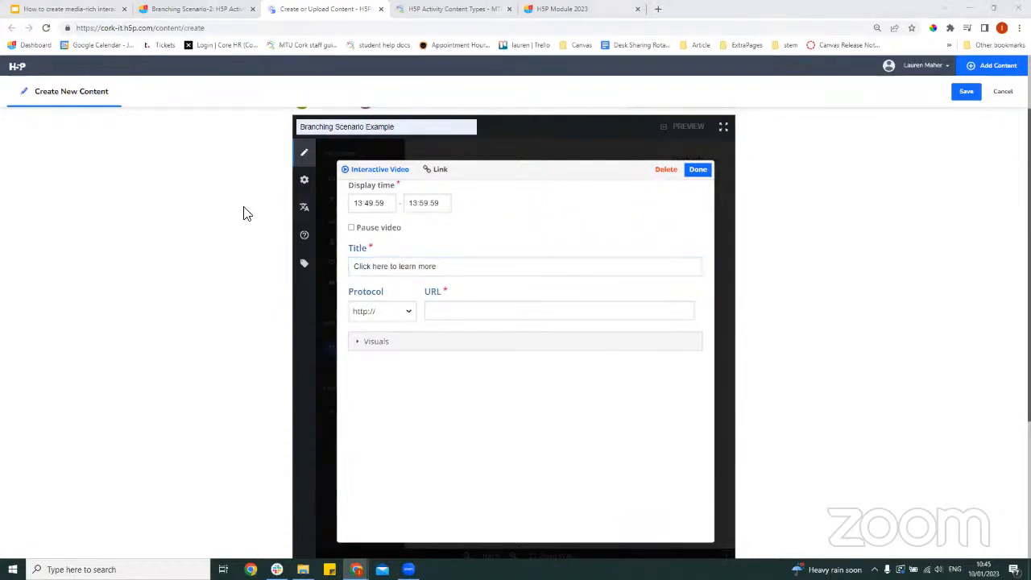
left_click(496, 307)
type("www.youtube.com/watch?v=IZCxxSIcWgo&amp;t")
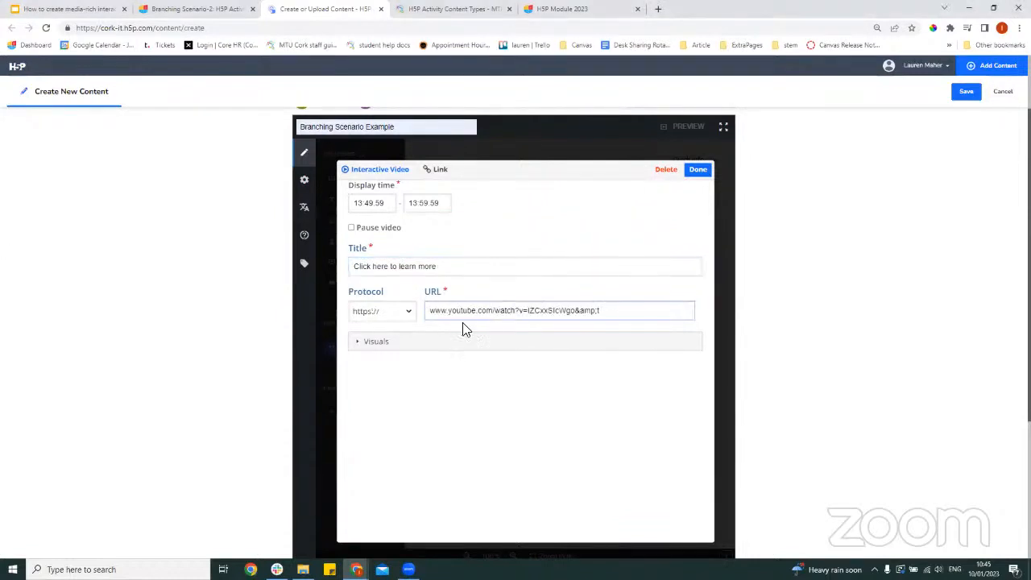
left_click(698, 169)
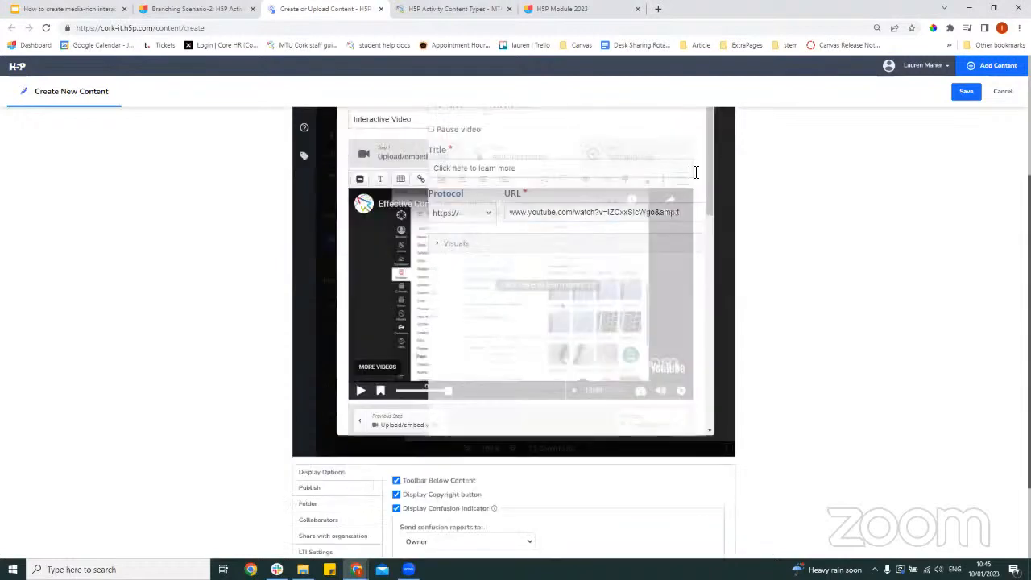
Move the "Click here to learn more" link to the upper part of the video and set its background colour to red.
left_click_drag(568, 289, 577, 238)
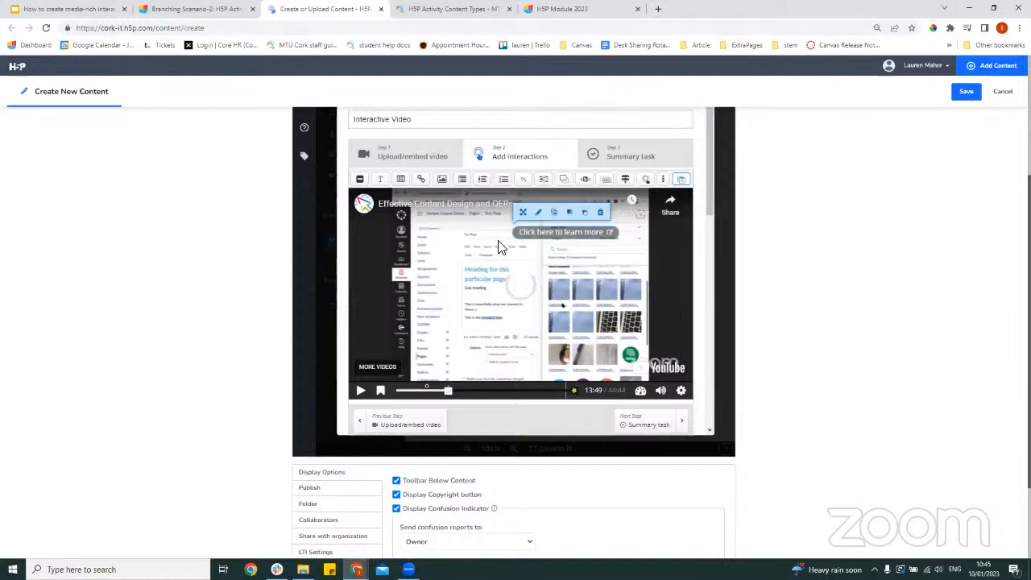
double_click(577, 238)
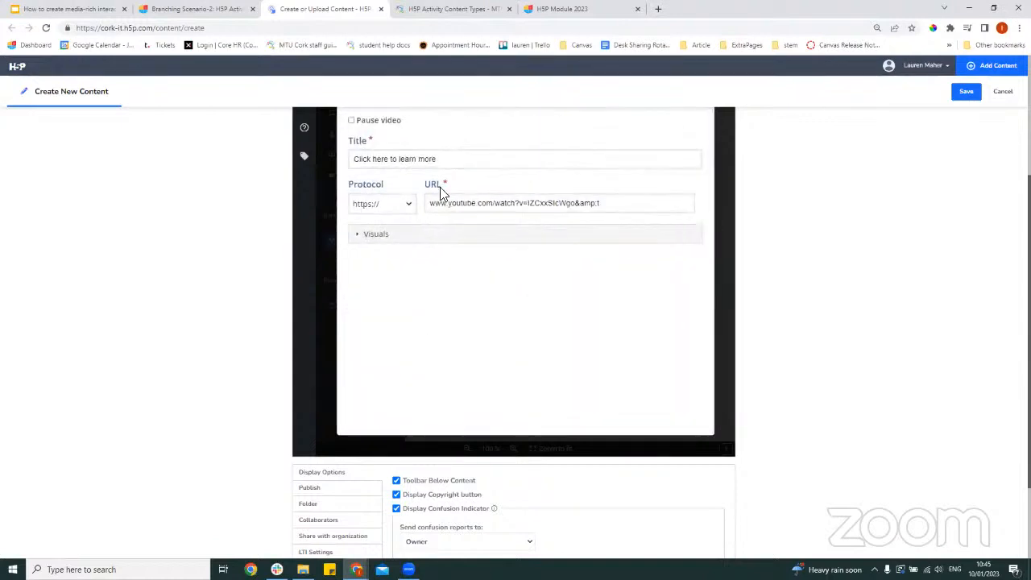
left_click(442, 214)
left_click_drag(442, 214, 314, 263)
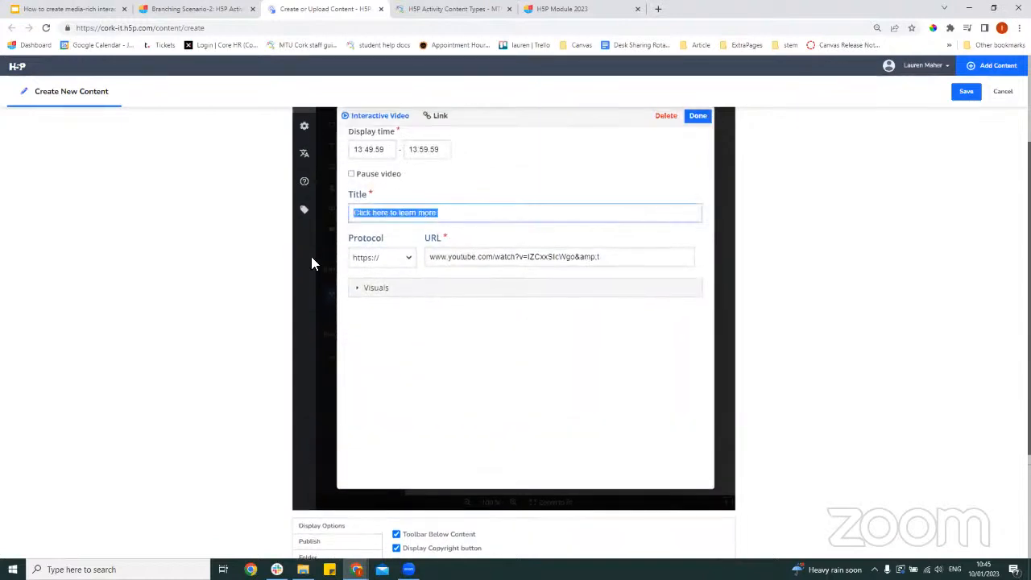
left_click(412, 289)
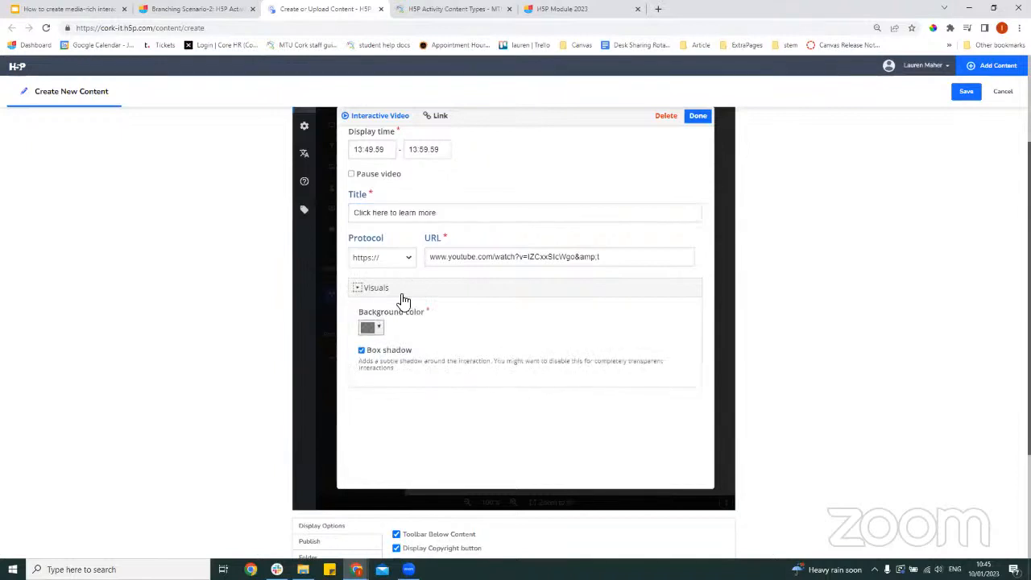
left_click(375, 328)
left_click(378, 368)
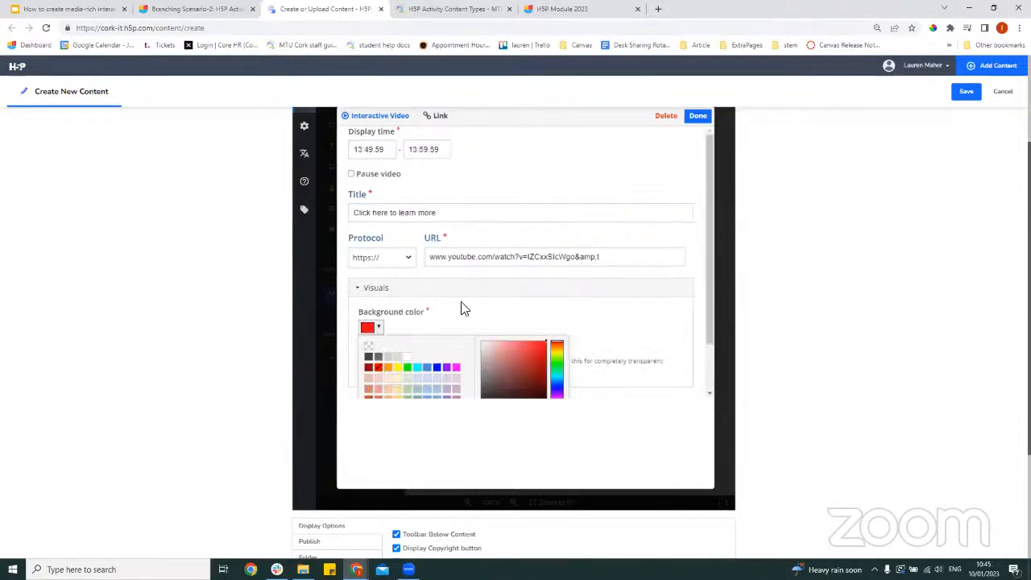
left_click(698, 117)
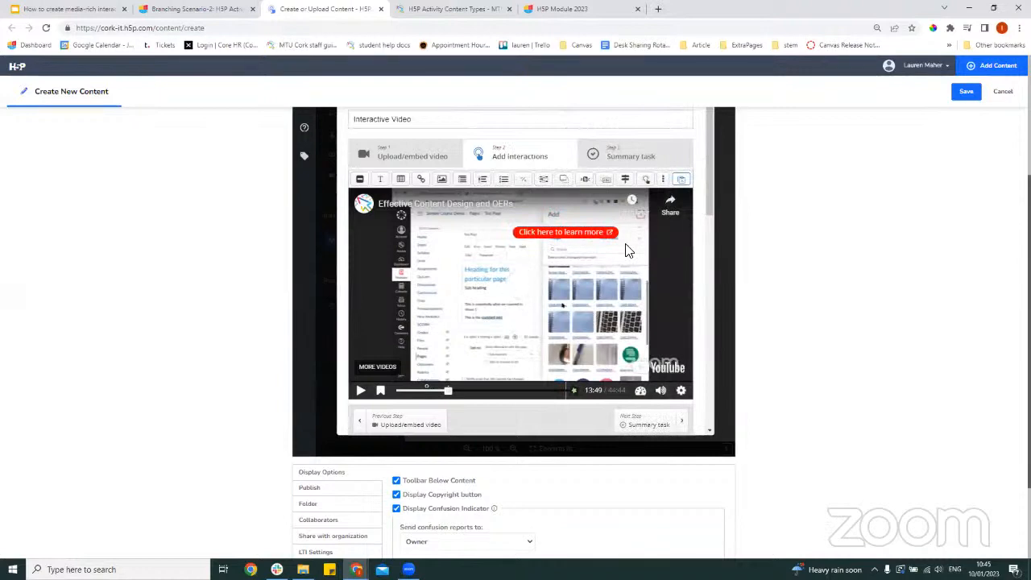
Look through the interactive video's behavioural settings and finish editing the video.
scroll(671, 268, "up", 2)
scroll(682, 218, "down", 4)
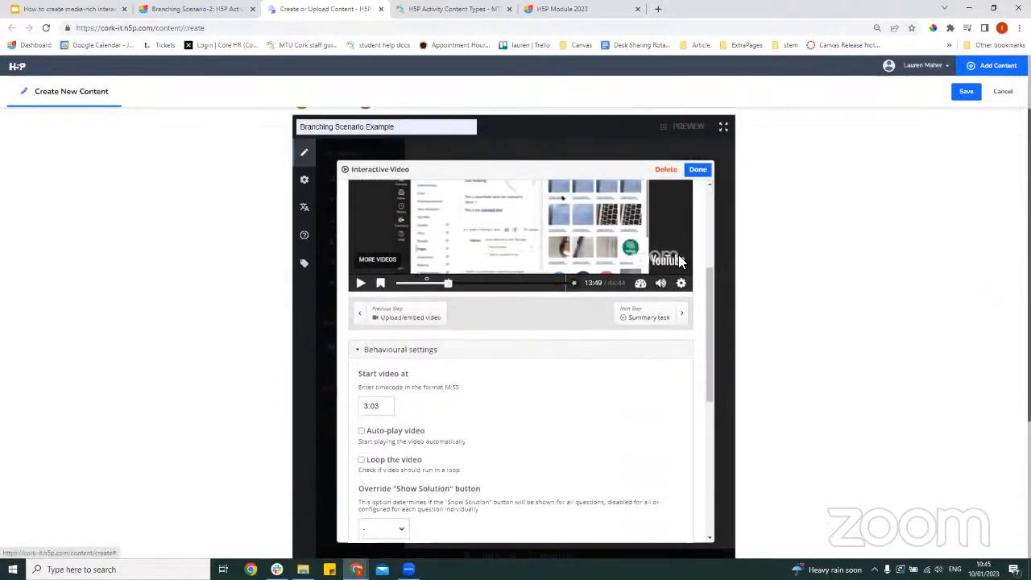
scroll(677, 306, "down", 2)
scroll(673, 357, "down", 2)
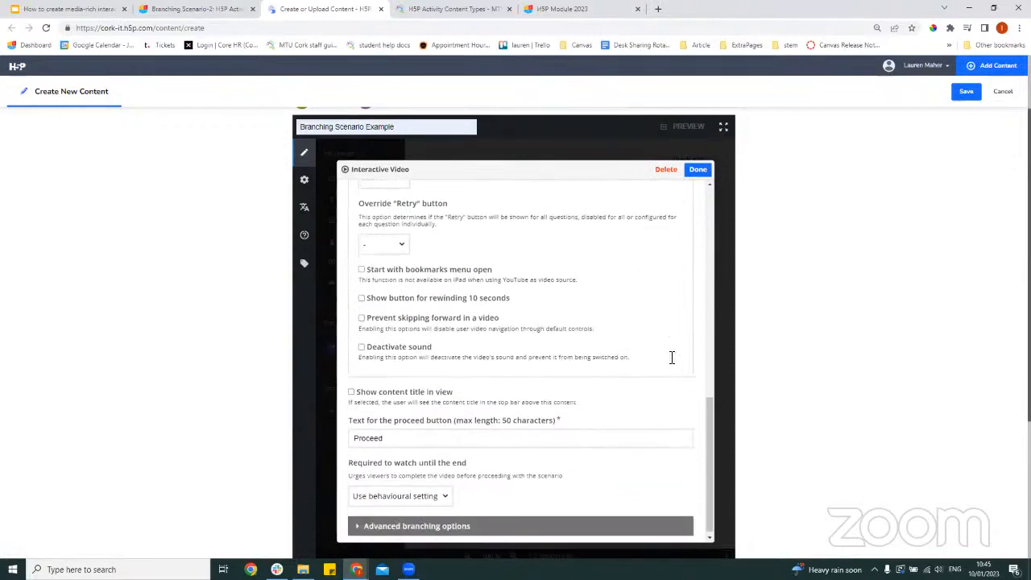
left_click(697, 171)
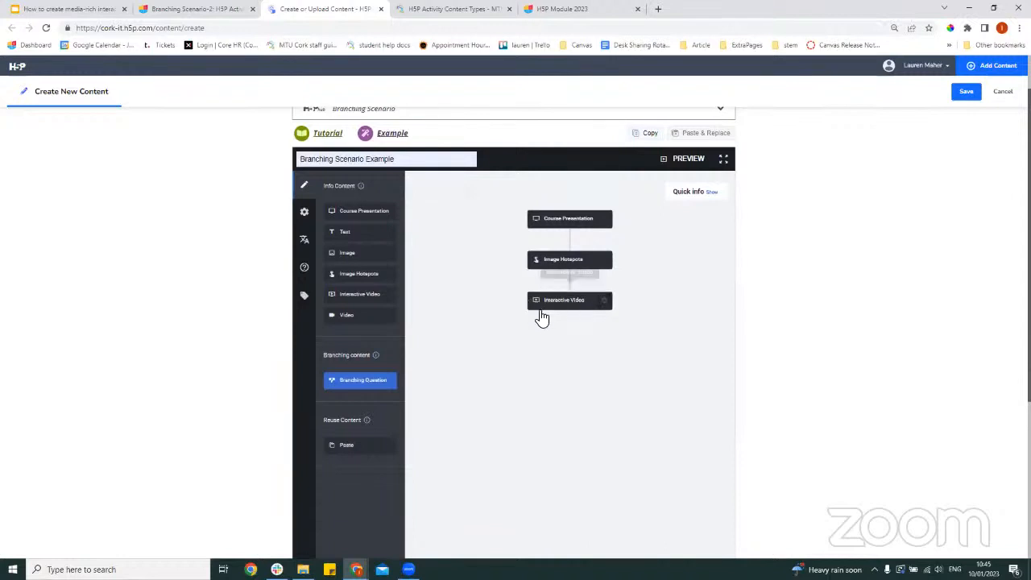
Preview the branching scenario and check the answer "Consistent" for the question on slide 3 of the course presentation.
left_click(669, 161)
scroll(624, 244, "down", 2)
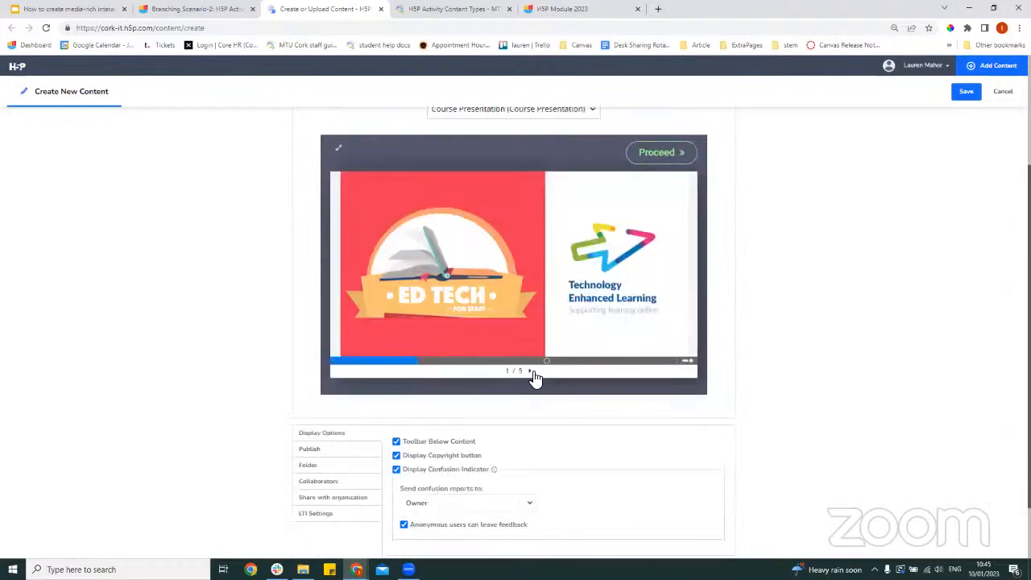
left_click(531, 372)
left_click(531, 372)
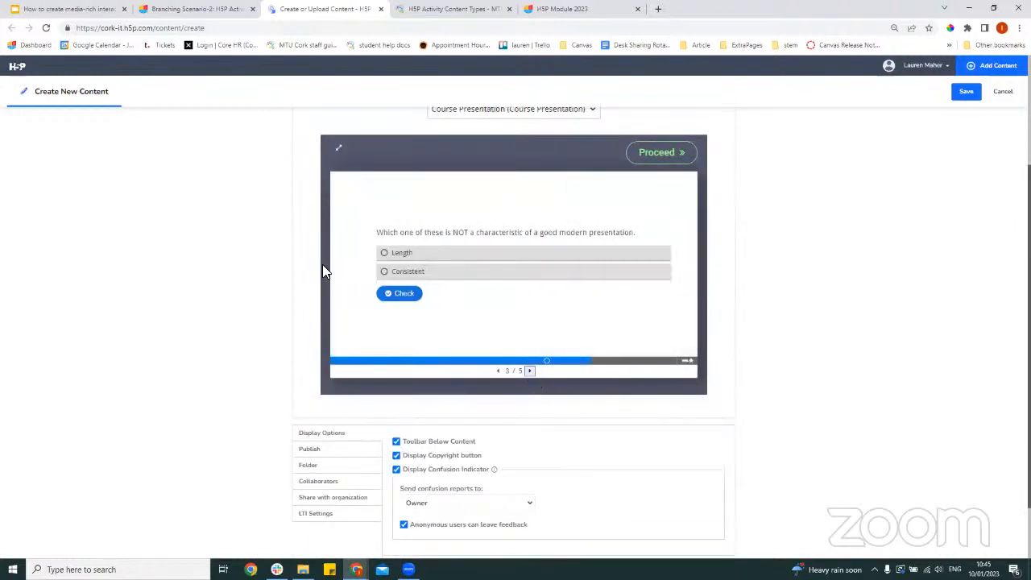
left_click(397, 274)
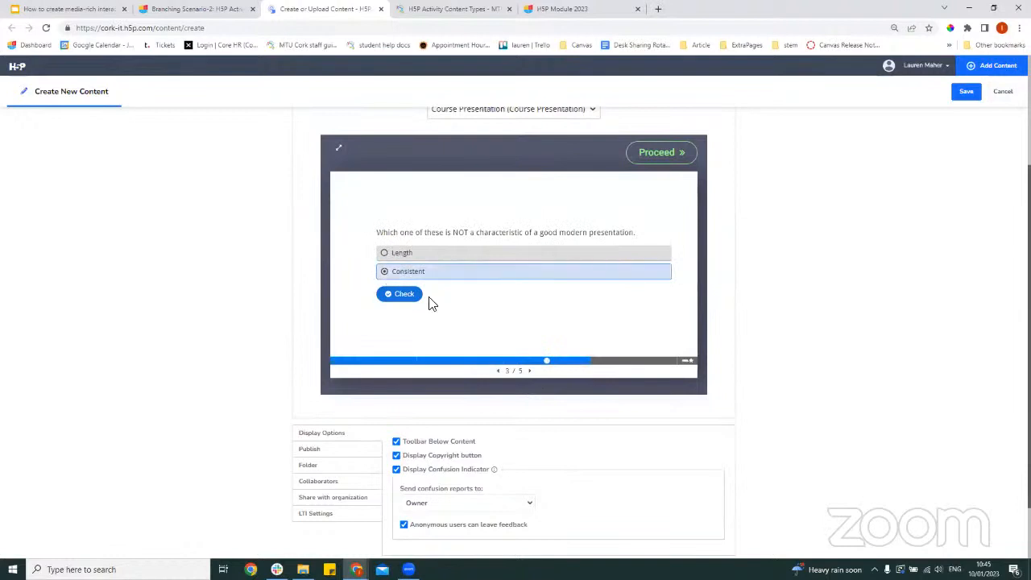
left_click(407, 295)
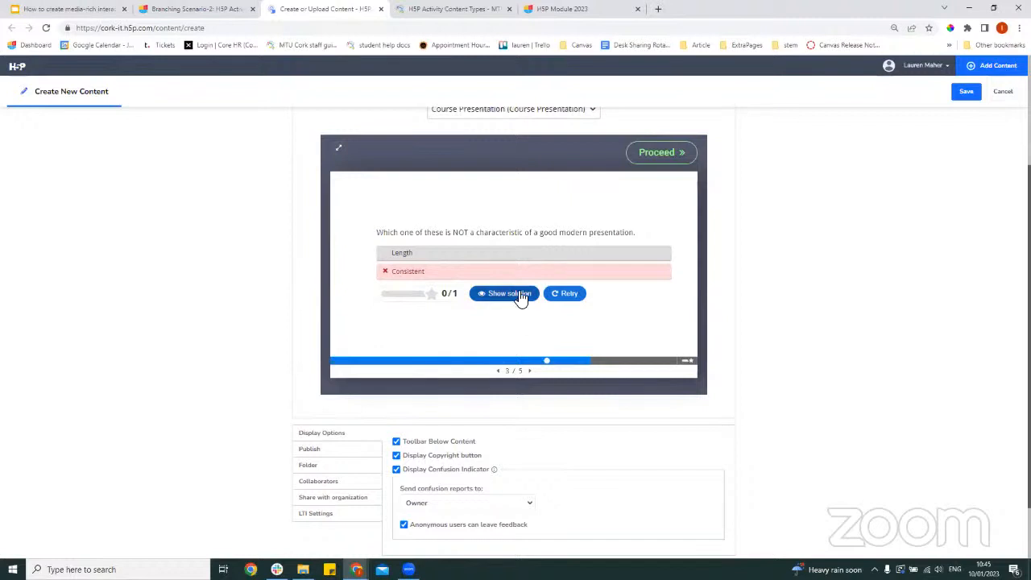
Retry the slide 3 question with the answer "Length" and advance to the presentation's summary slide.
left_click(569, 296)
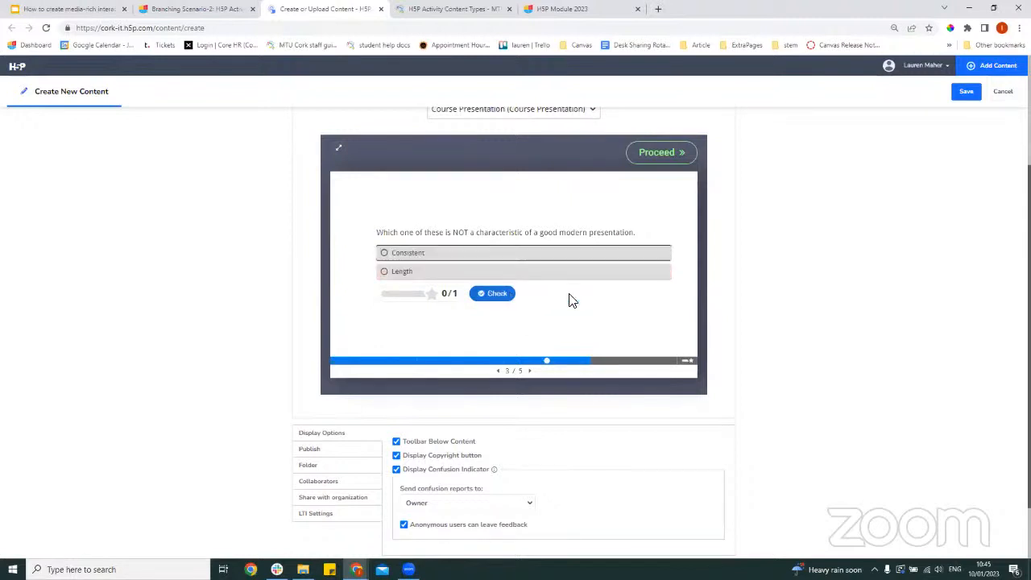
left_click(428, 273)
left_click(407, 293)
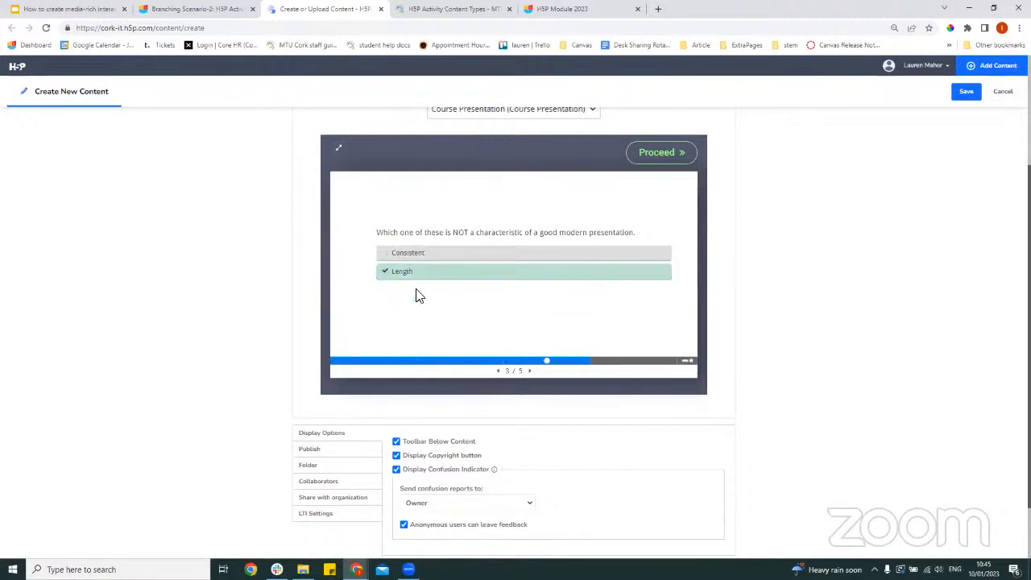
left_click(531, 371)
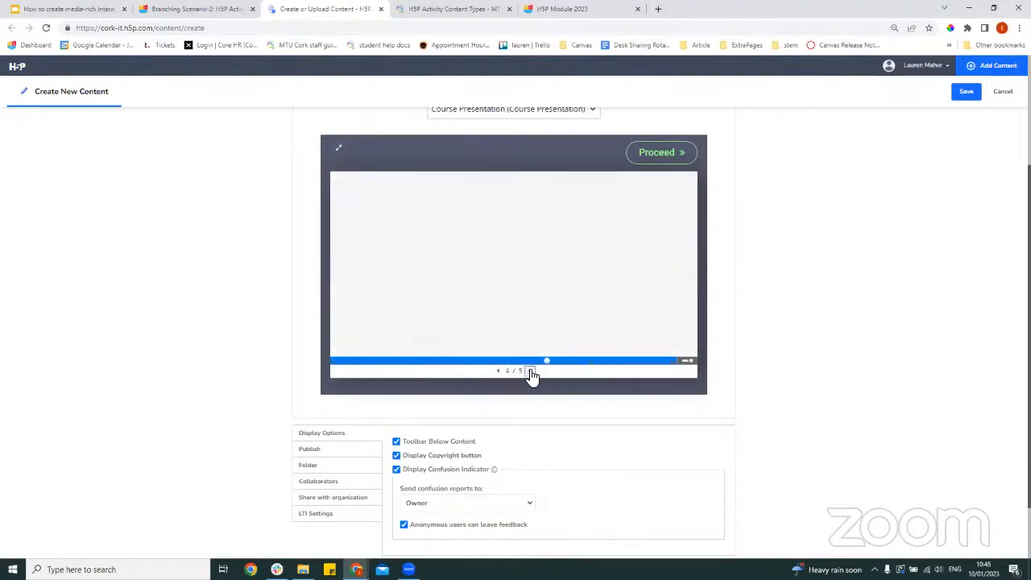
left_click(531, 372)
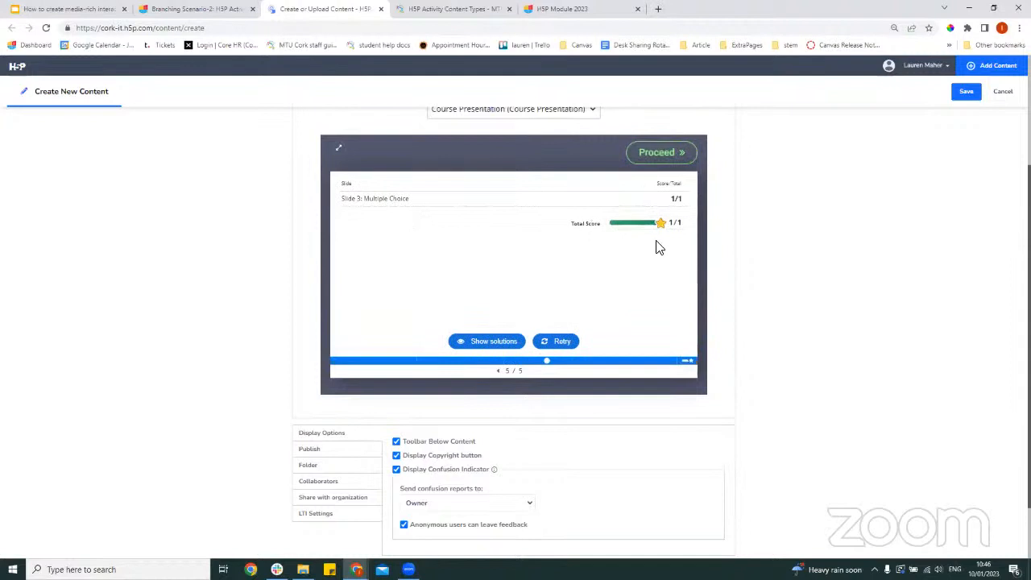
Proceed past the image hotspots to the interactive video and play it from about 7:56 until the question appears.
left_click(672, 157)
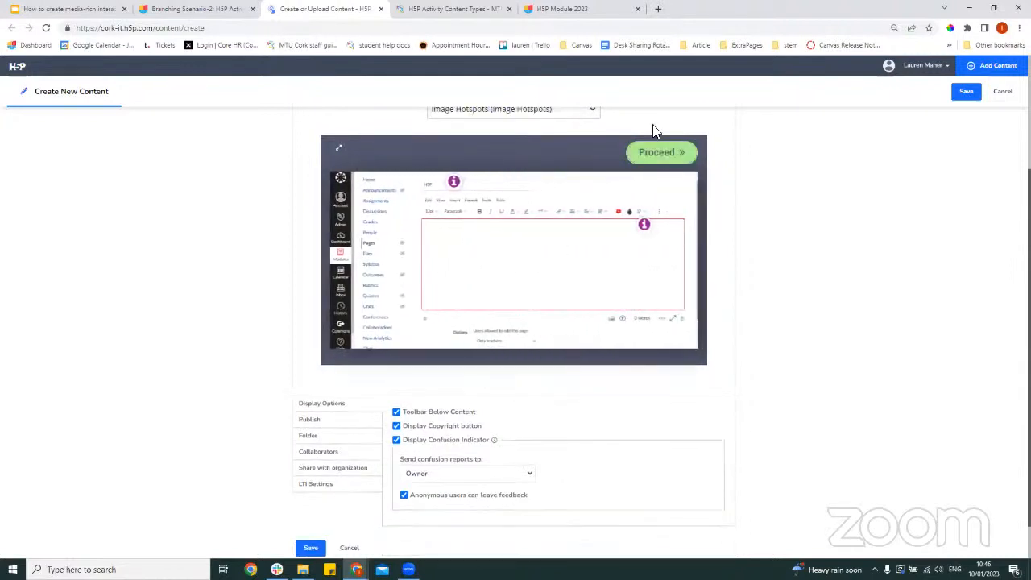
left_click(656, 152)
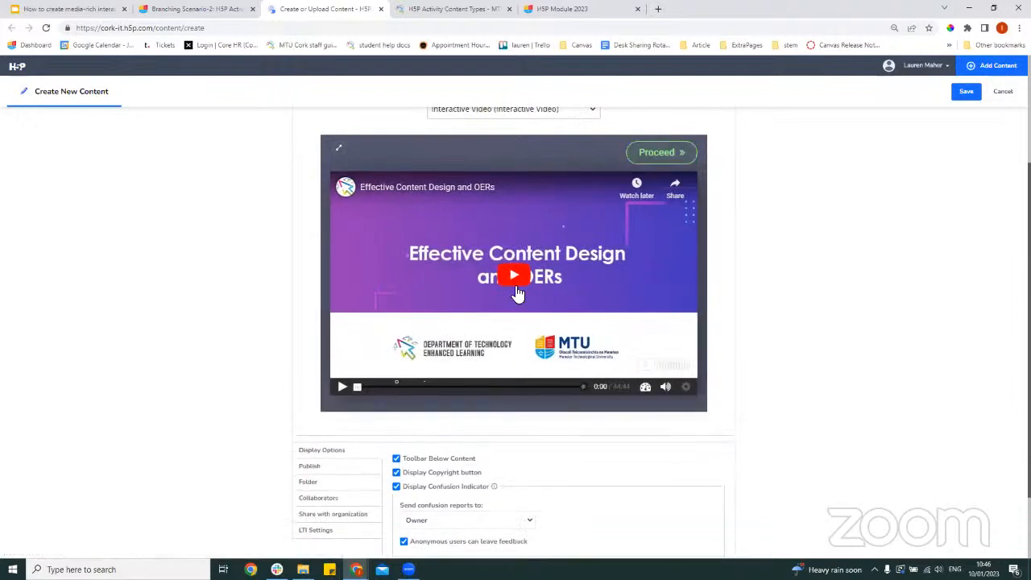
left_click(342, 387)
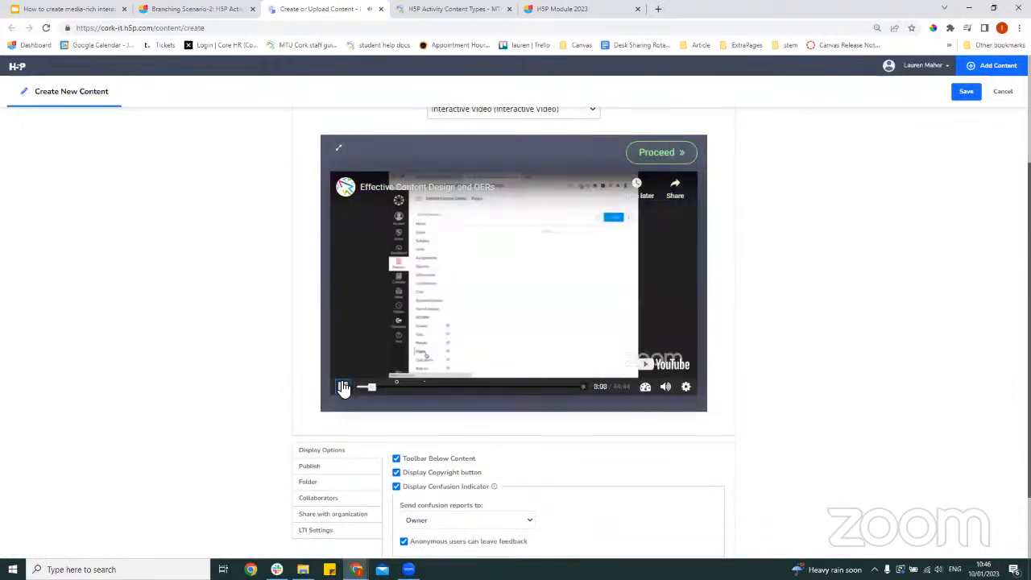
left_click(341, 386)
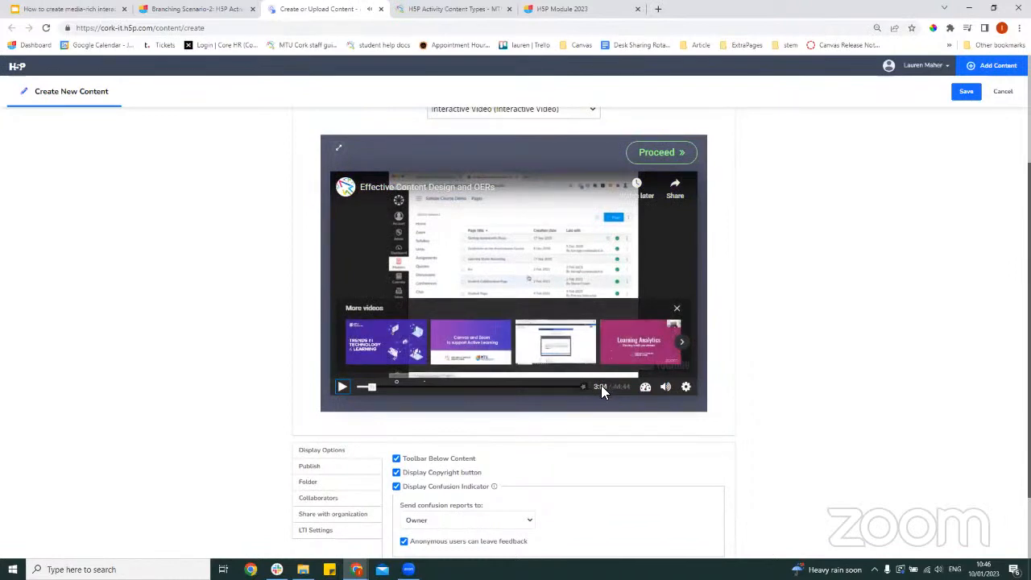
left_click_drag(377, 393, 395, 390)
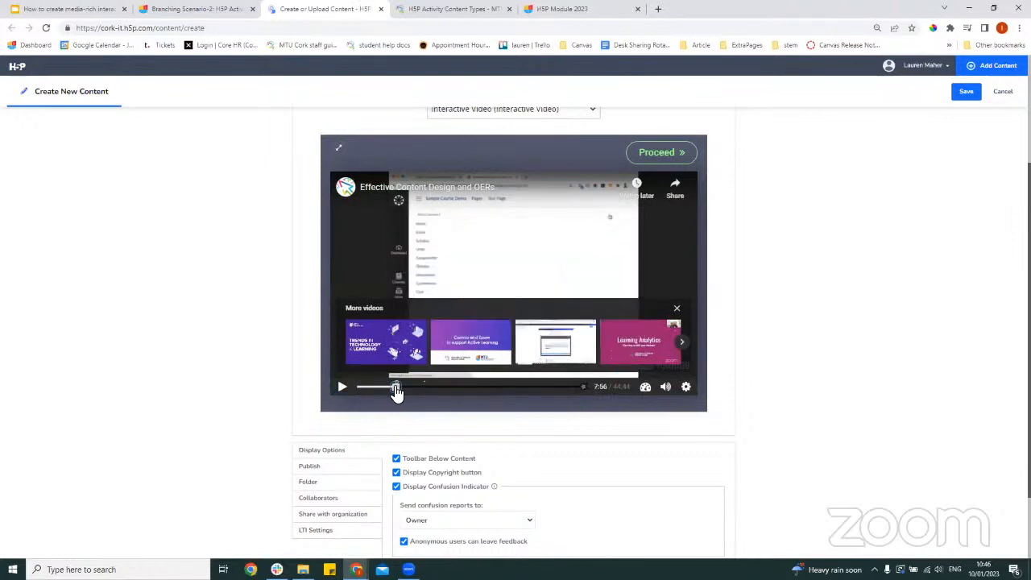
left_click(343, 388)
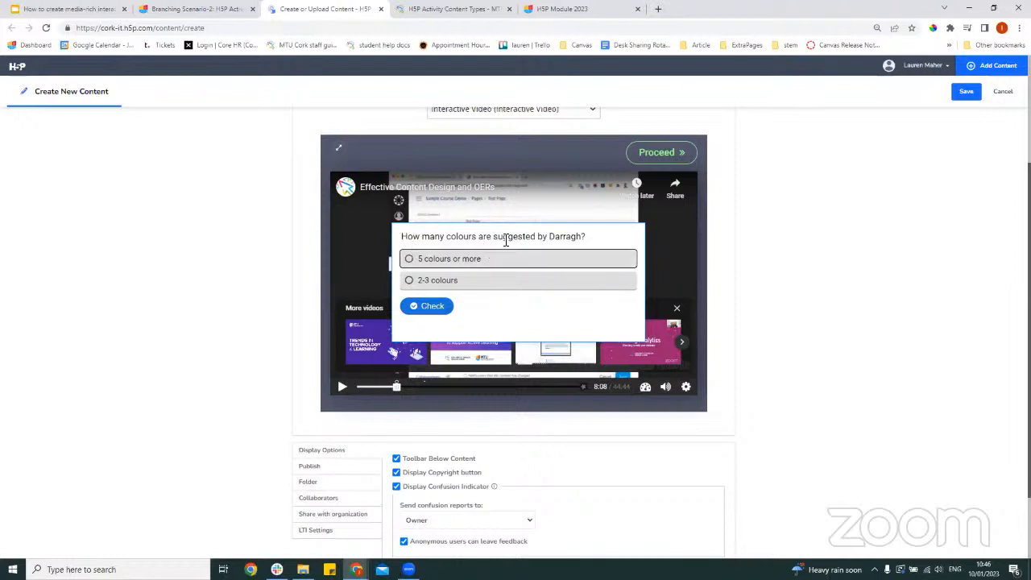
Check the answer "2-3 colours" for the video question, continue the video briefly and pause it.
left_click(451, 281)
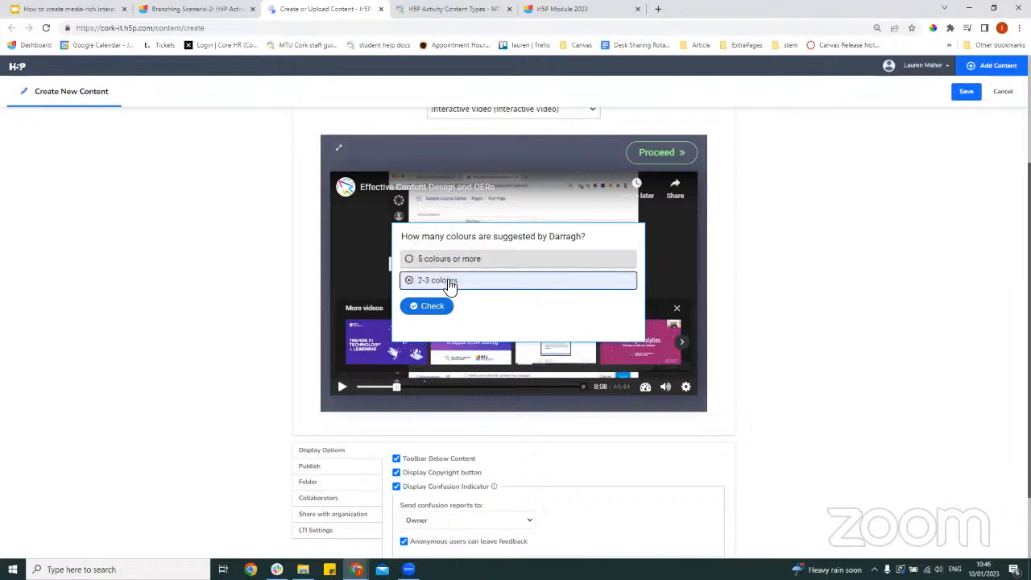
left_click(428, 306)
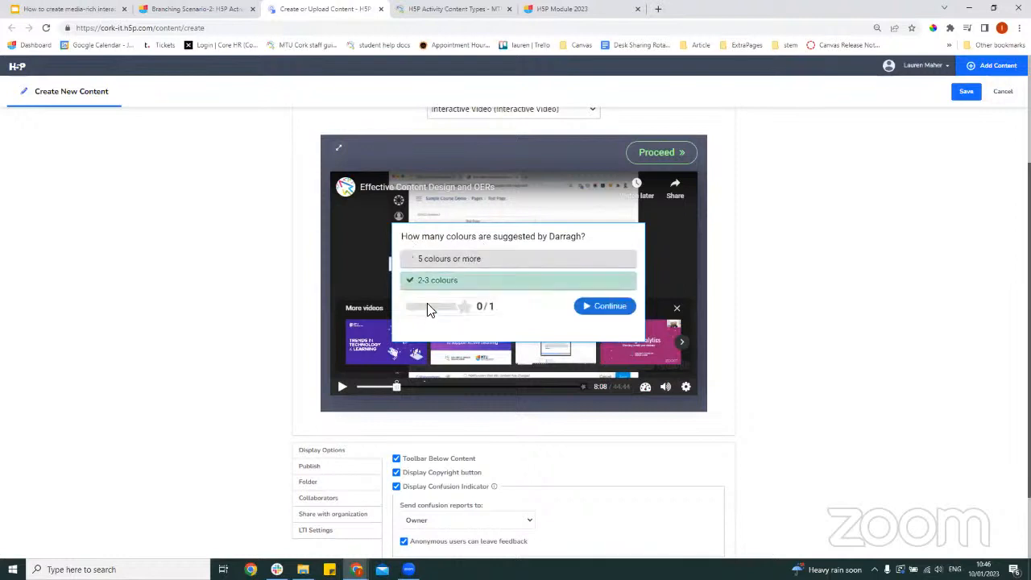
left_click(604, 308)
left_click(343, 387)
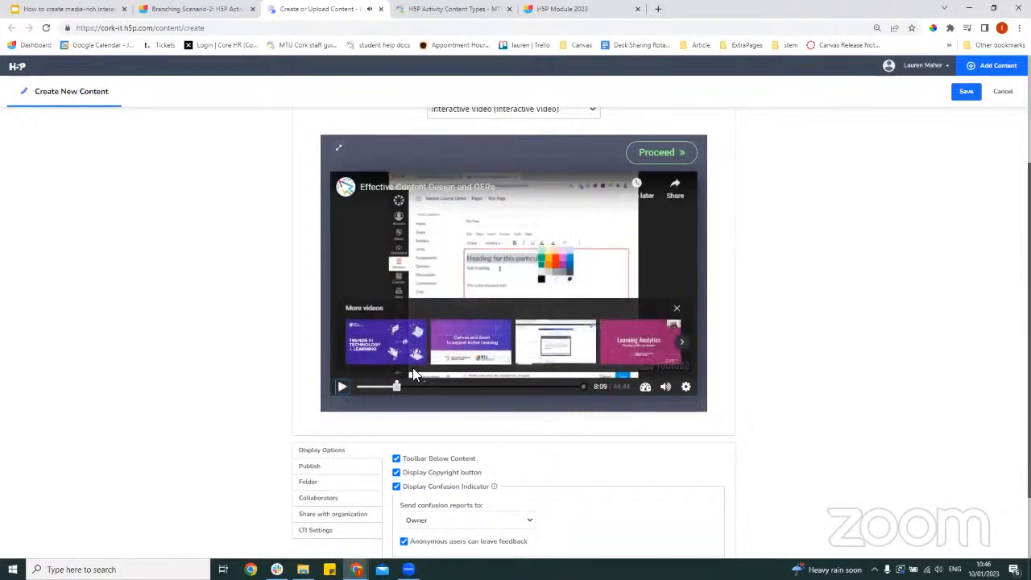
Move the previewed video's playback to 13:50 to view the link, and return to editing the scenario.
left_click(420, 388)
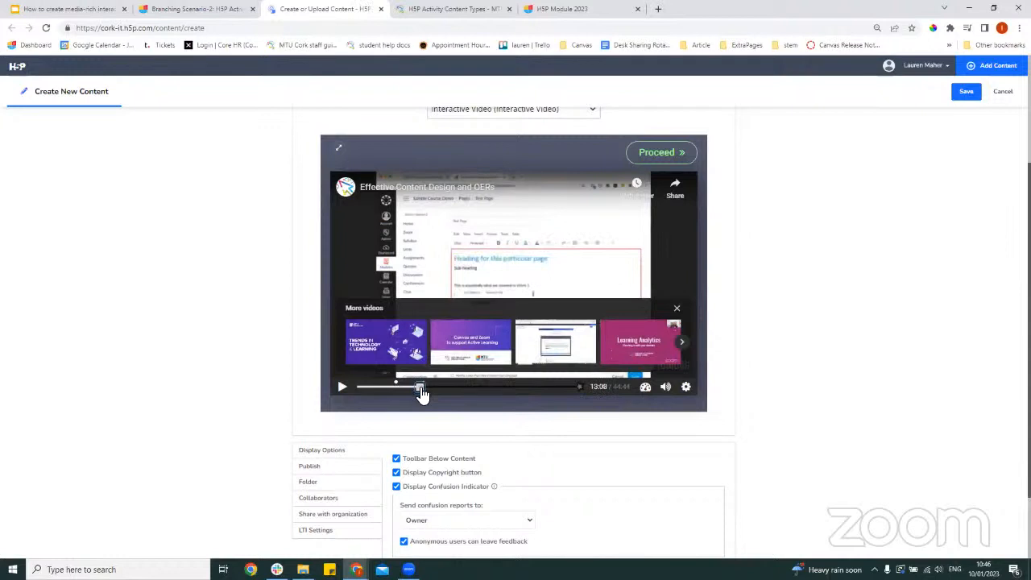
left_click(425, 389)
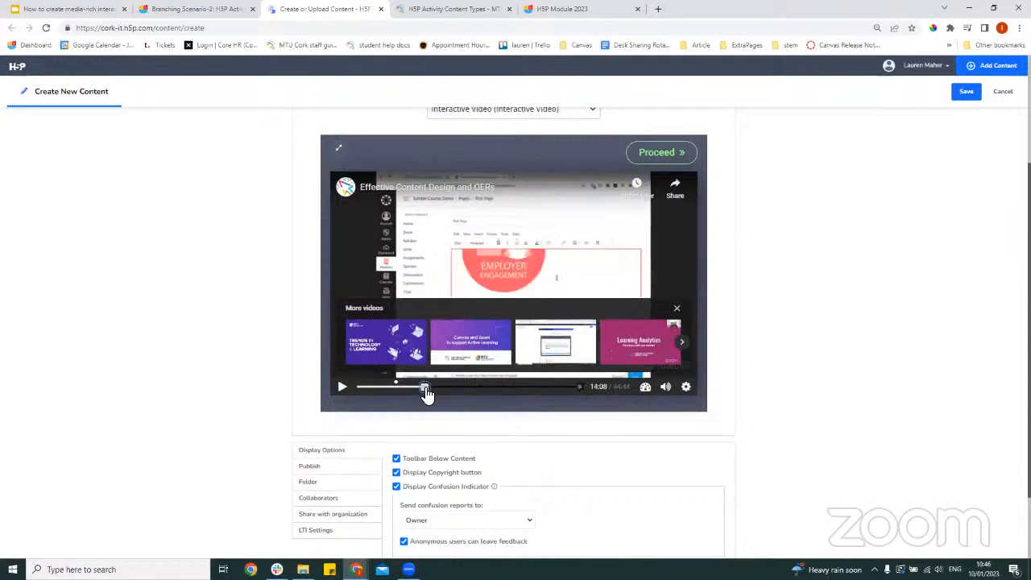
left_click(422, 388)
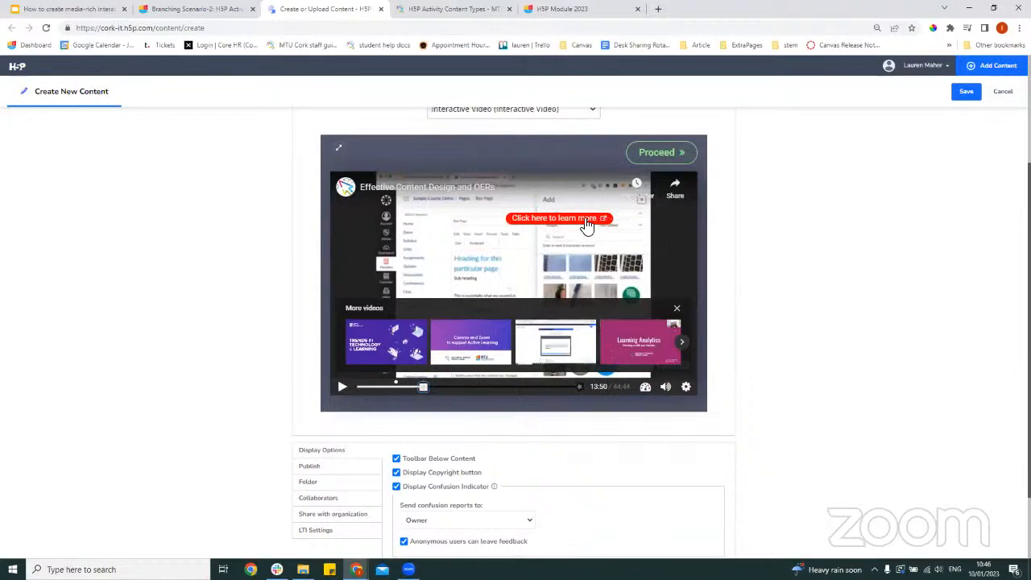
scroll(968, 74, "up", 2)
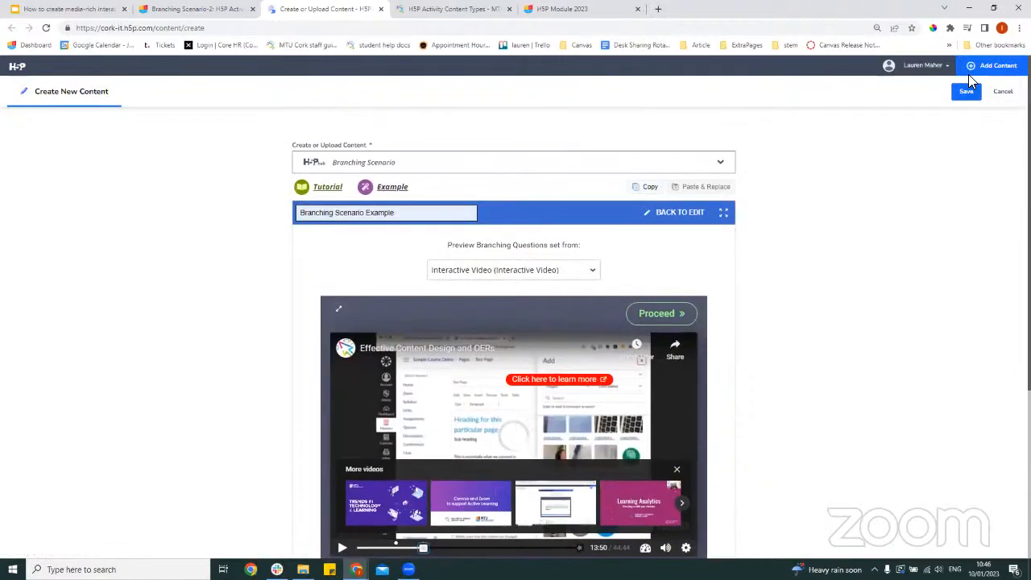
scroll(969, 74, "down", 3)
scroll(776, 225, "up", 5)
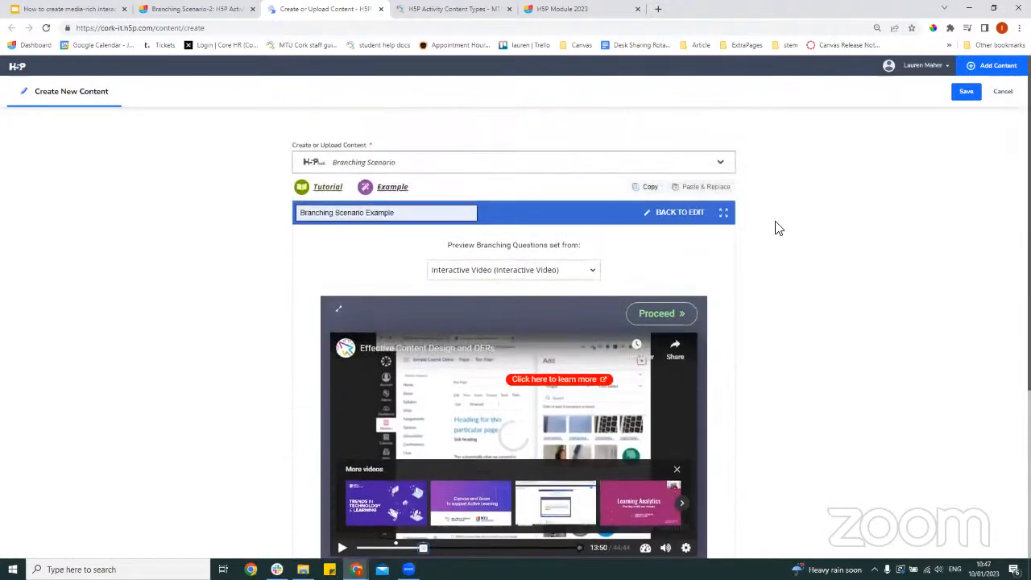
left_click(681, 213)
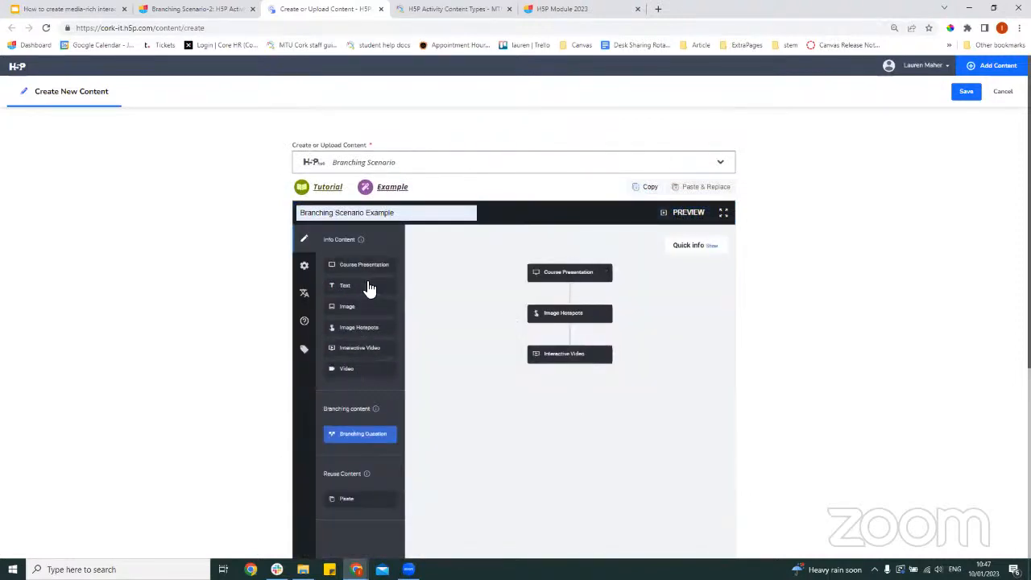
scroll(846, 330, "down", 5)
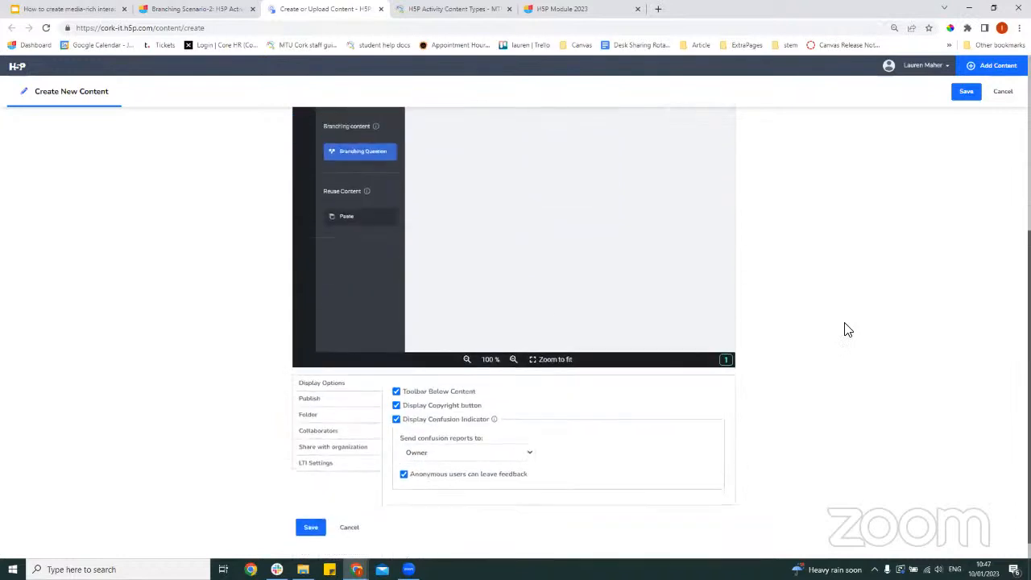
scroll(846, 331, "up", 3)
scroll(846, 330, "up", 1)
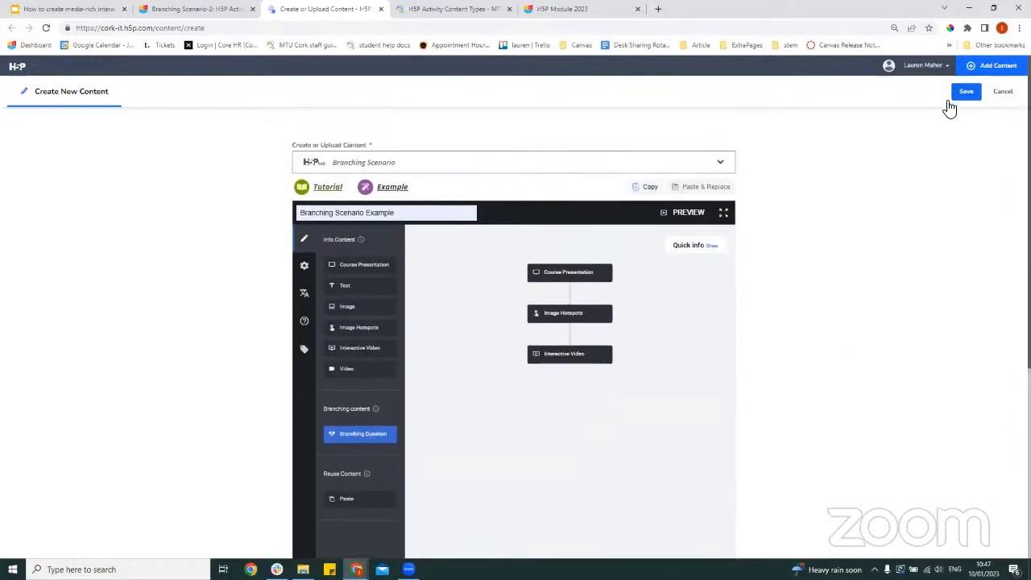
scroll(949, 106, "down", 1)
scroll(949, 106, "down", 2)
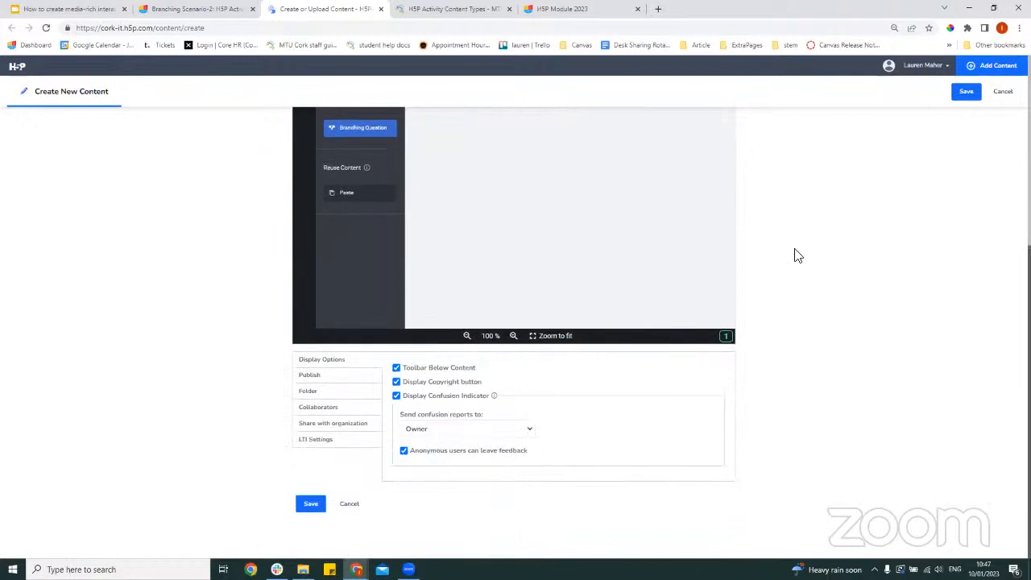
Check the content's publishing status options and add a colleague as a collaborator who can edit the content.
left_click(336, 377)
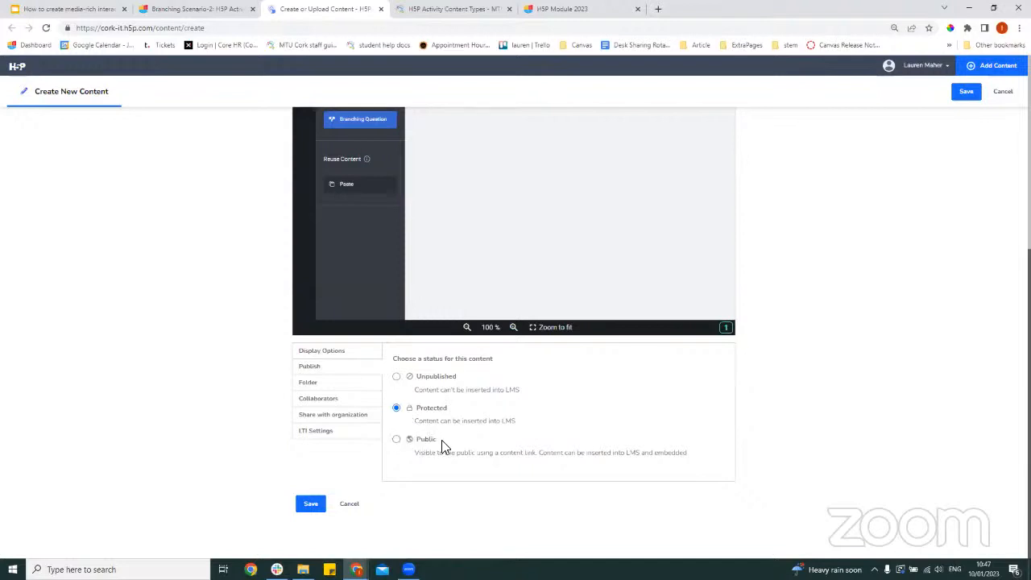
left_click(341, 406)
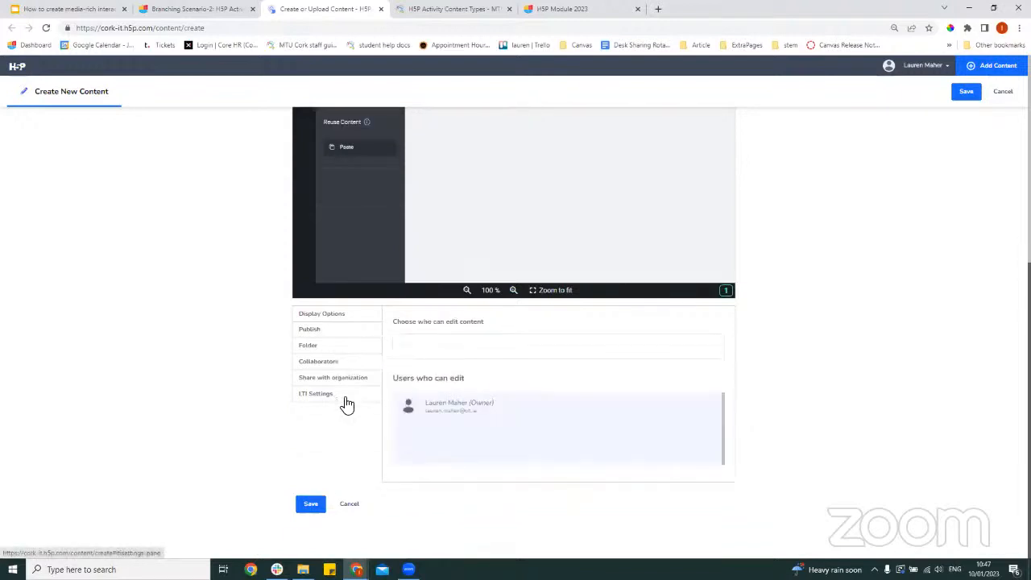
left_click(422, 333)
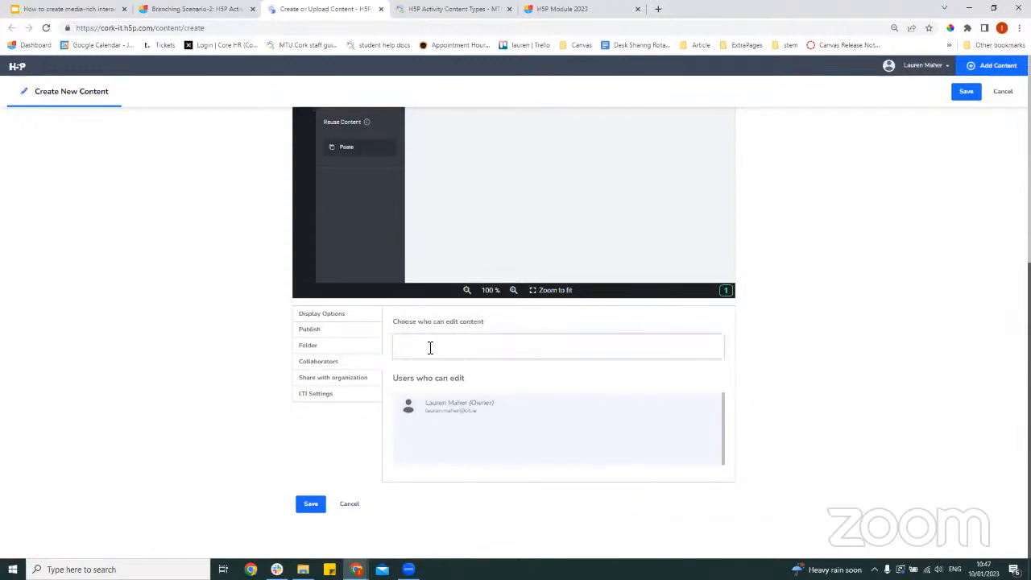
type("roi")
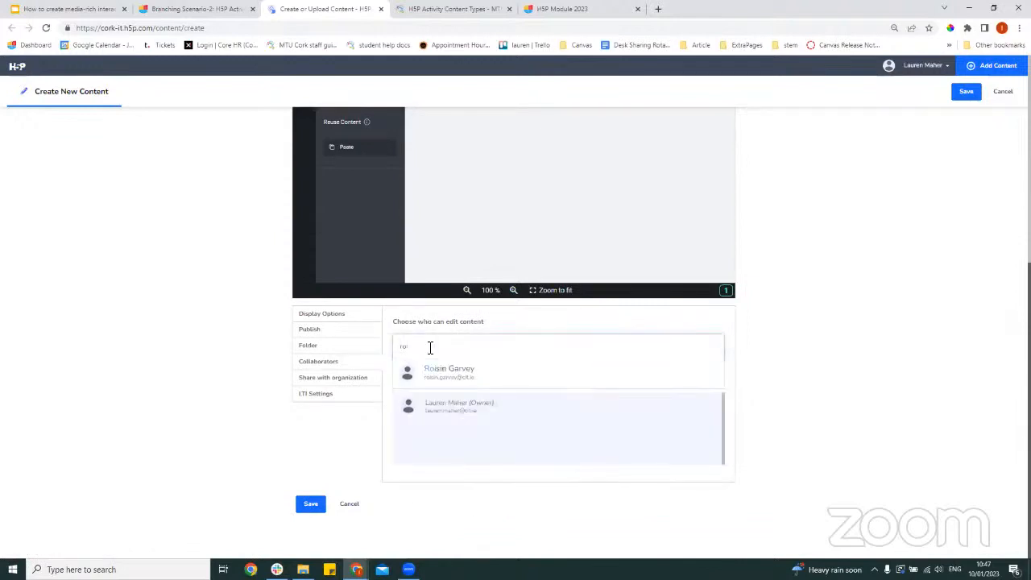
left_click(444, 371)
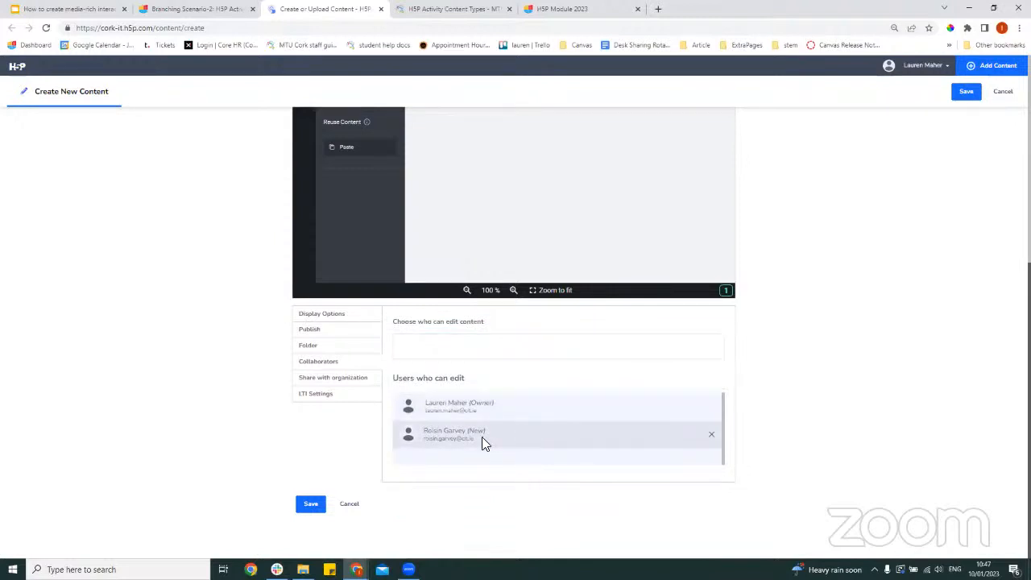
Review the scenario and its editing settings once more, and save it as new content.
scroll(472, 242, "up", 2)
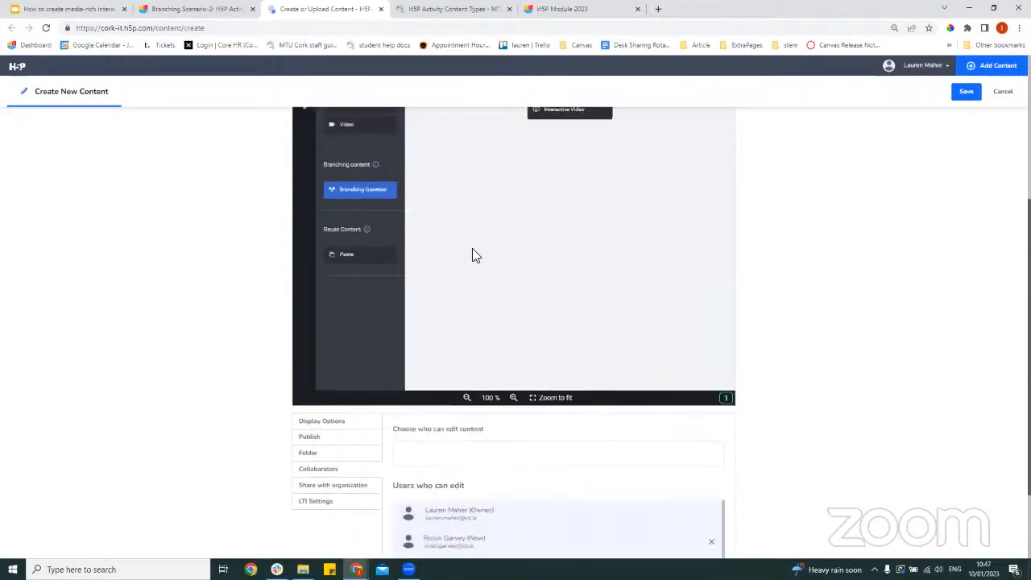
scroll(524, 177, "up", 2)
scroll(564, 338, "down", 4)
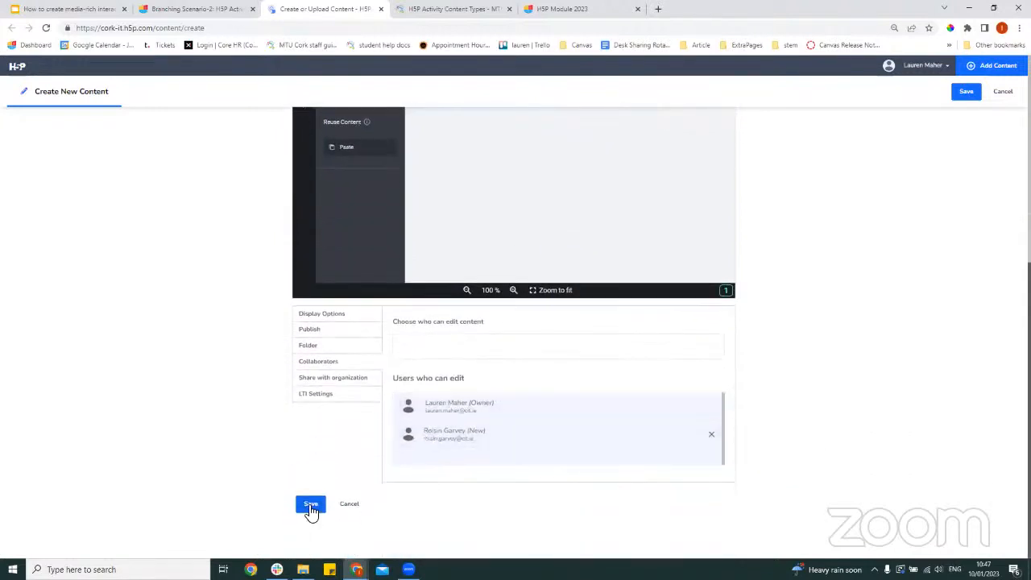
left_click(311, 508)
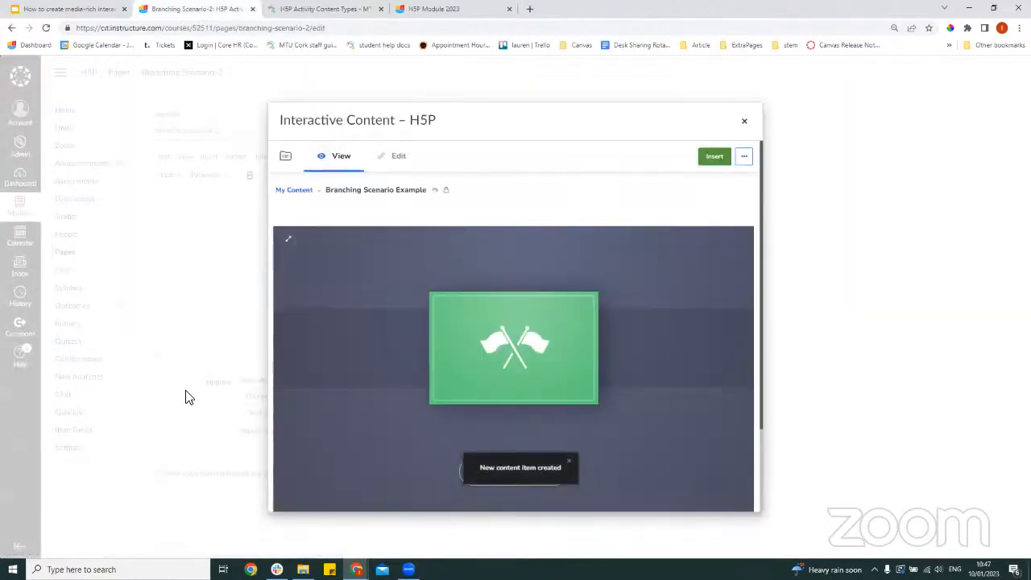
Insert the saved Branching Scenario Example into the Branching Scenario-2 page and save the page.
left_click(706, 165)
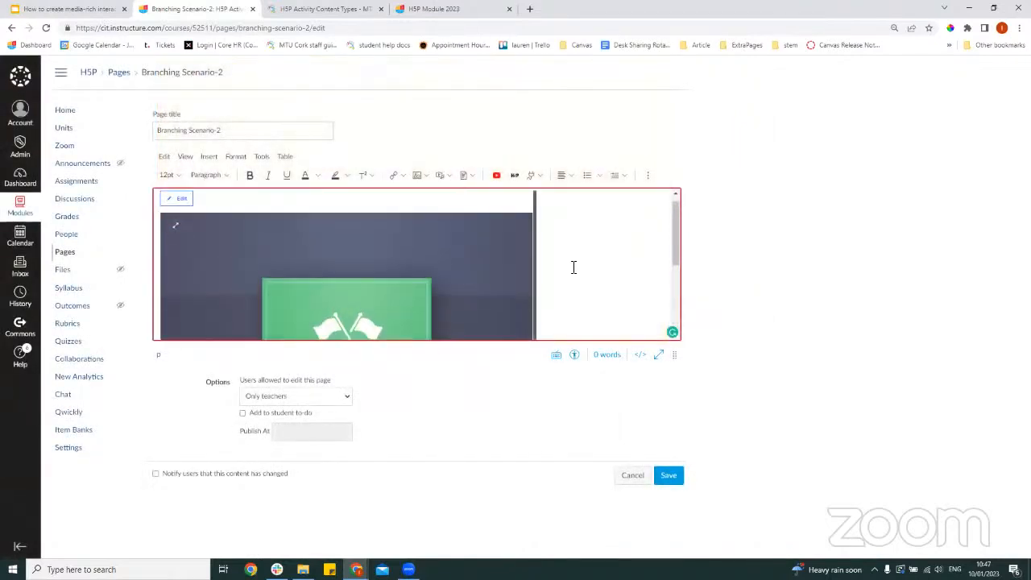
scroll(574, 268, "down", 3)
scroll(571, 265, "up", 3)
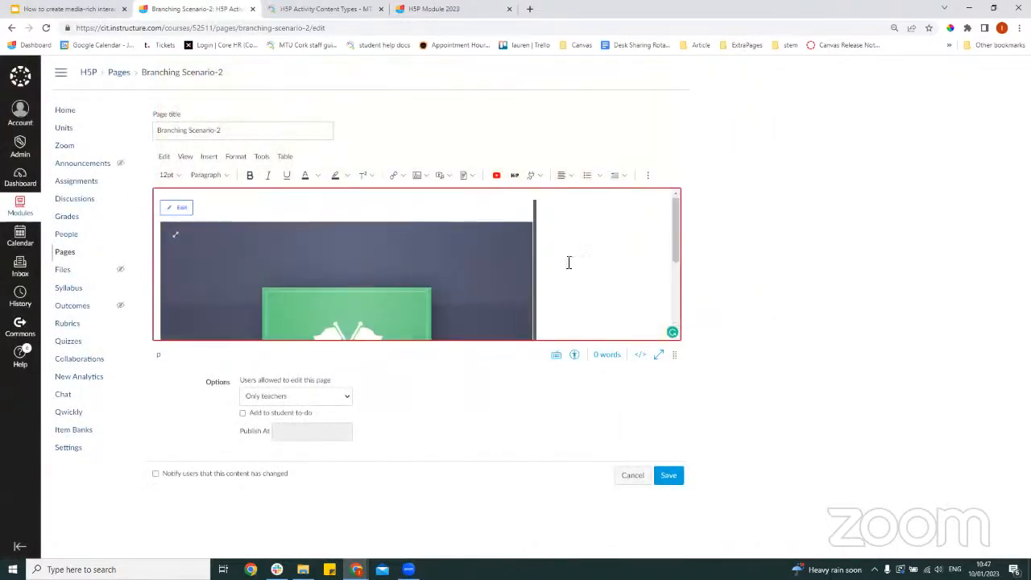
left_click(668, 475)
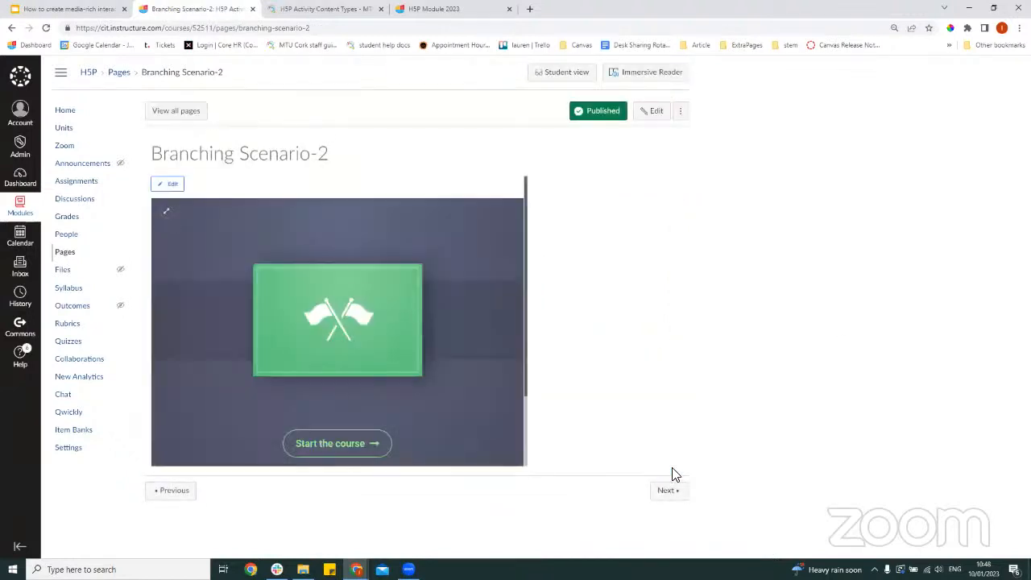
Start the course embedded in the saved Branching Scenario-2 page to check that its course presentation opens.
scroll(675, 476, "down", 1)
scroll(345, 223, "up", 1)
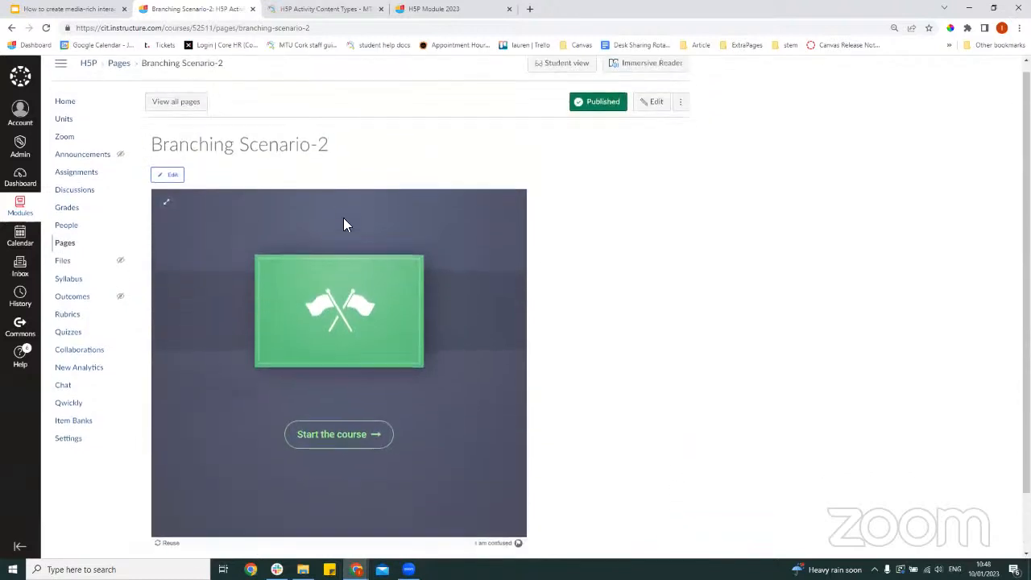
scroll(325, 394, "down", 1)
left_click(379, 368)
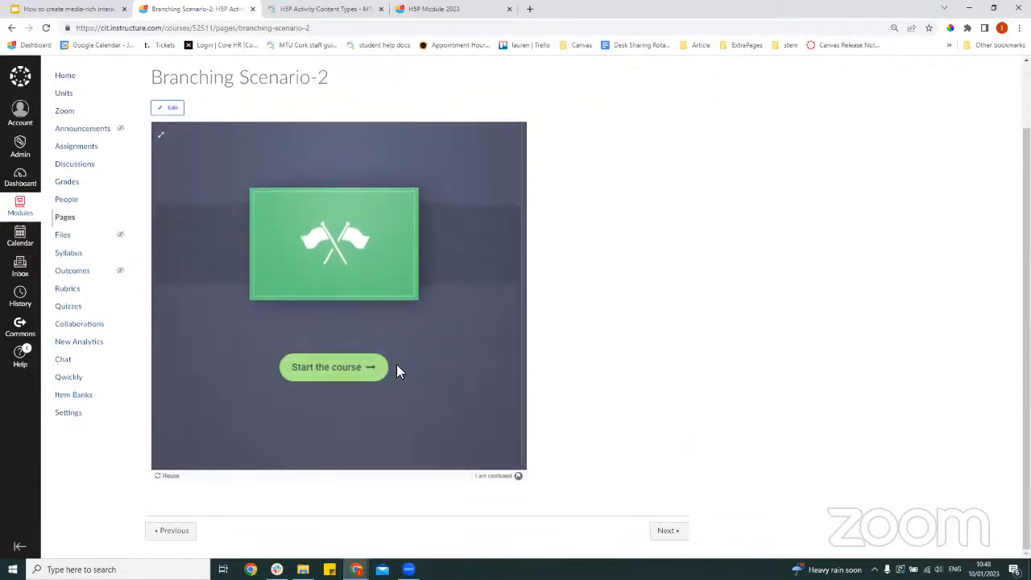
scroll(232, 200, "up", 1)
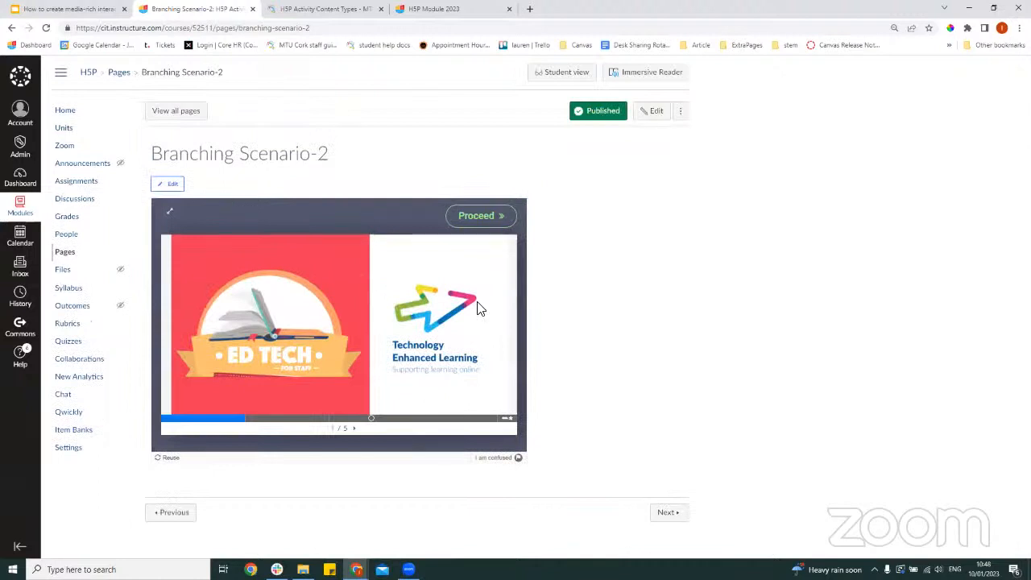
View the Branching Scenario-2 page as a student, look over the embedded scenario and leave the student view.
left_click(555, 75)
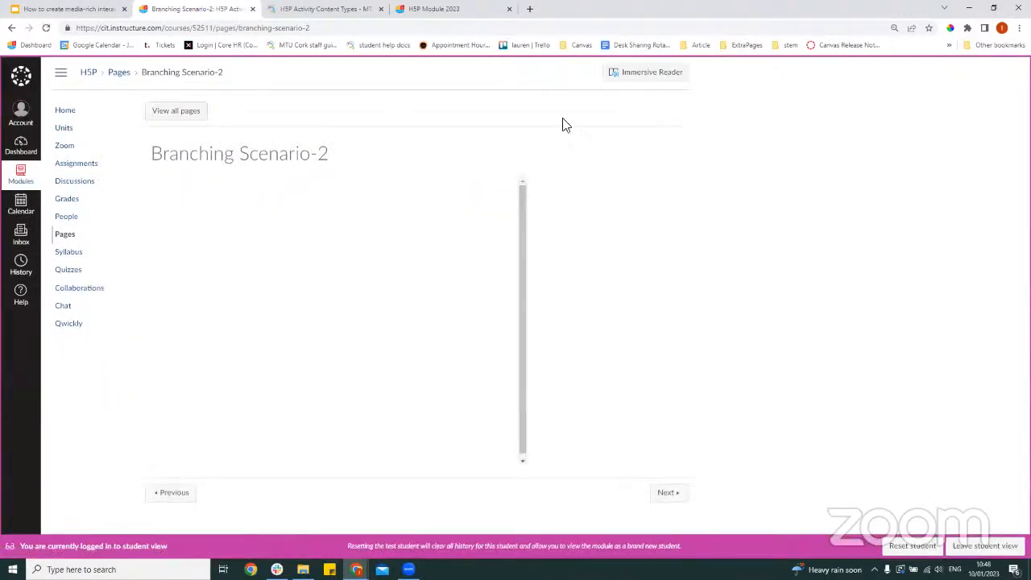
scroll(495, 338, "down", 2)
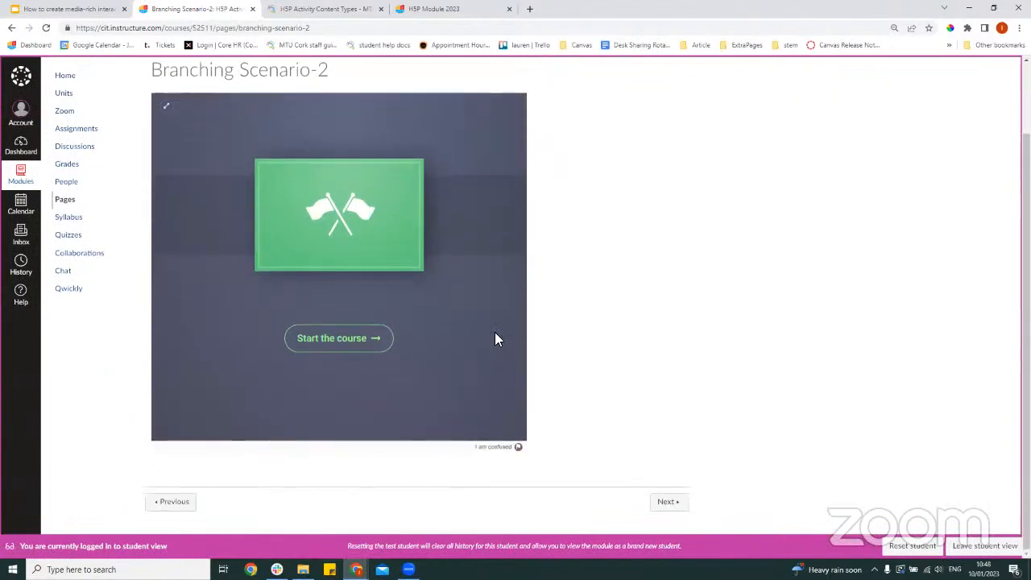
scroll(495, 339, "up", 2)
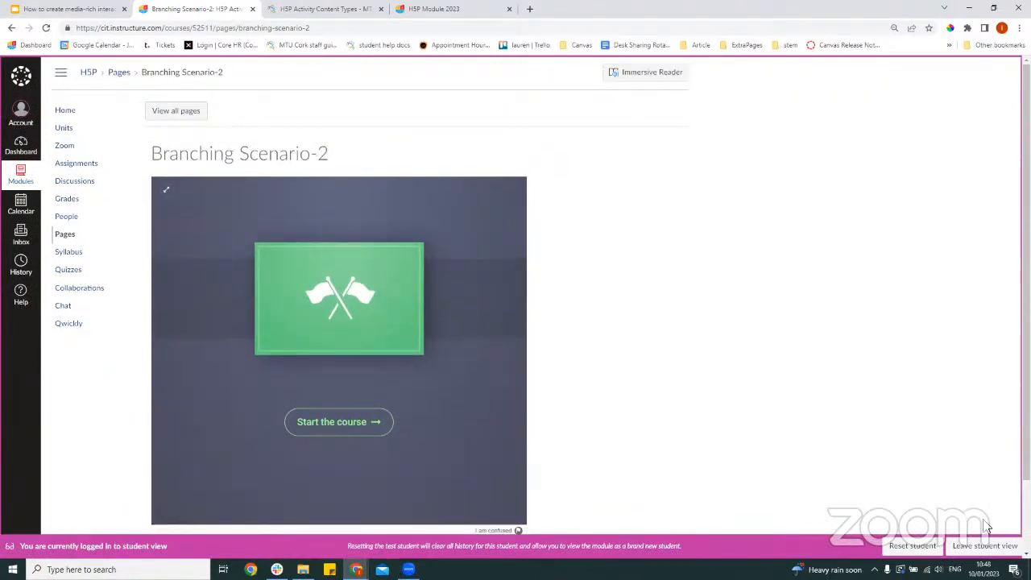
left_click(983, 545)
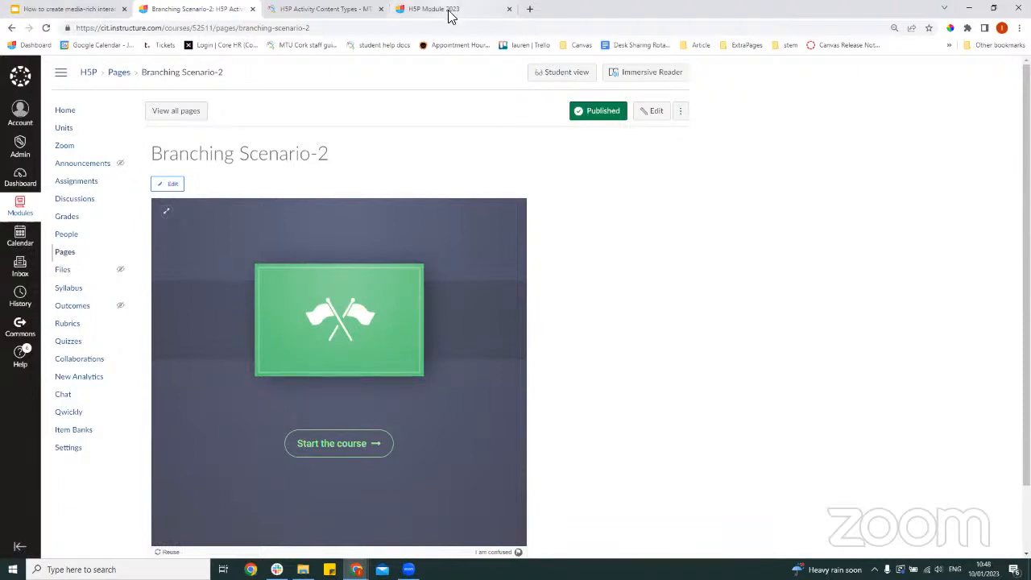
Go to the course units and open the page "Drag & Drop - Same word, different meaning".
left_click(64, 131)
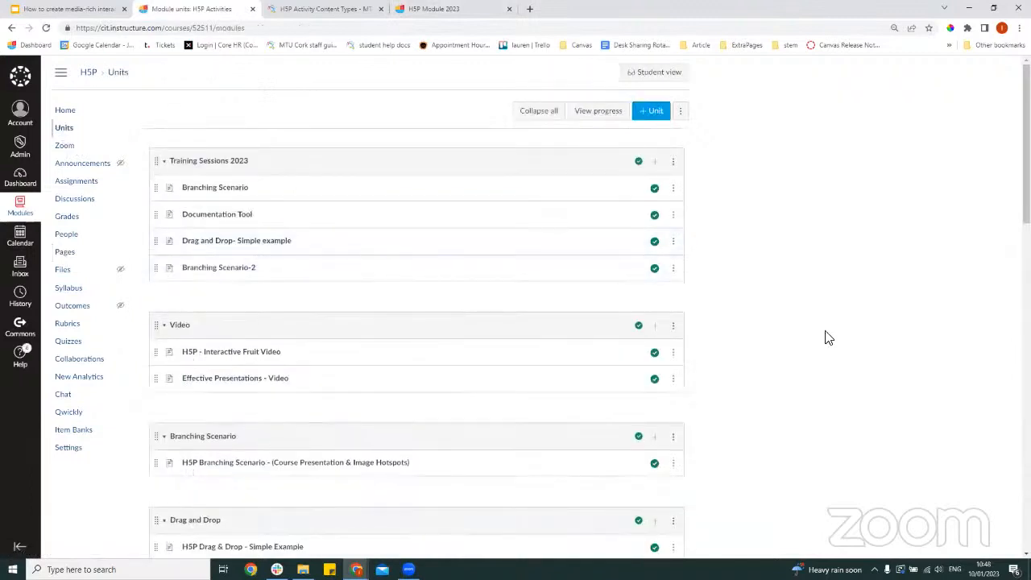
scroll(829, 338, "down", 5)
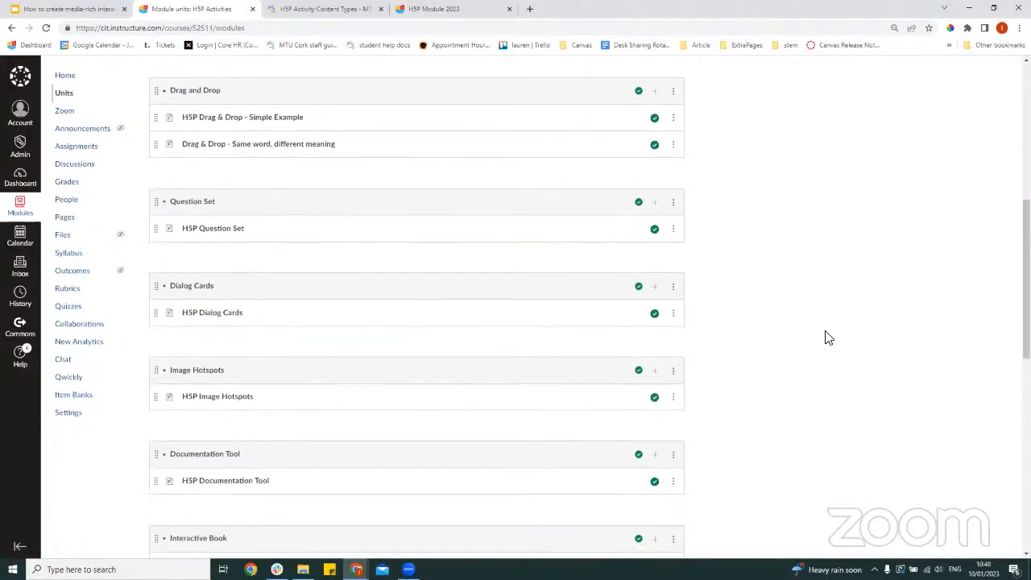
left_click(245, 149)
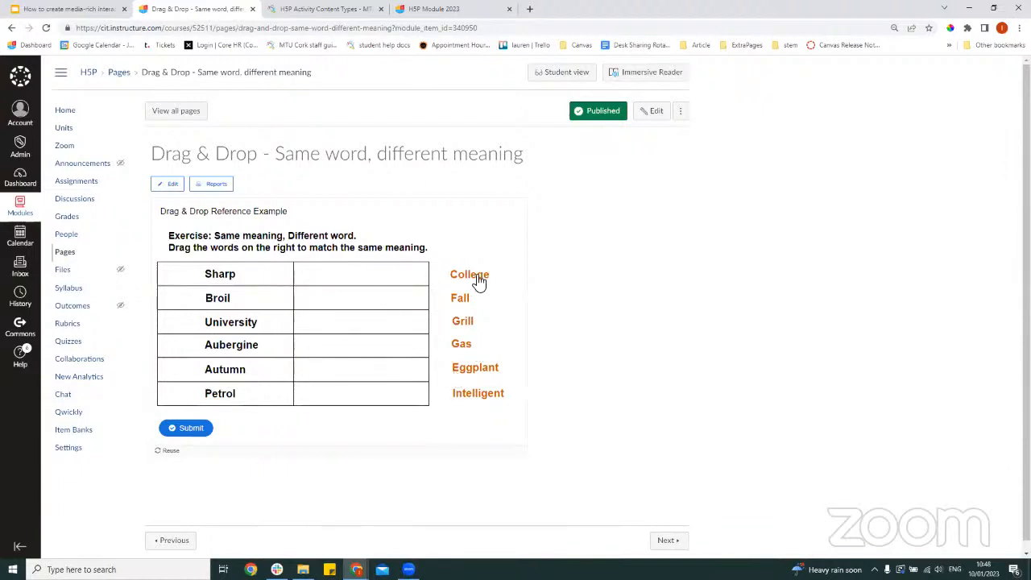
Match College to University, Eggplant to Aubergine, Intelligent to Sharp, Fall to Autumn, Gas to Petrol and Grill to Broil, and submit the answers.
left_click_drag(476, 278, 345, 323)
left_click_drag(456, 364, 350, 353)
left_click_drag(484, 399, 357, 282)
left_click_drag(460, 297, 348, 368)
left_click_drag(461, 345, 338, 302)
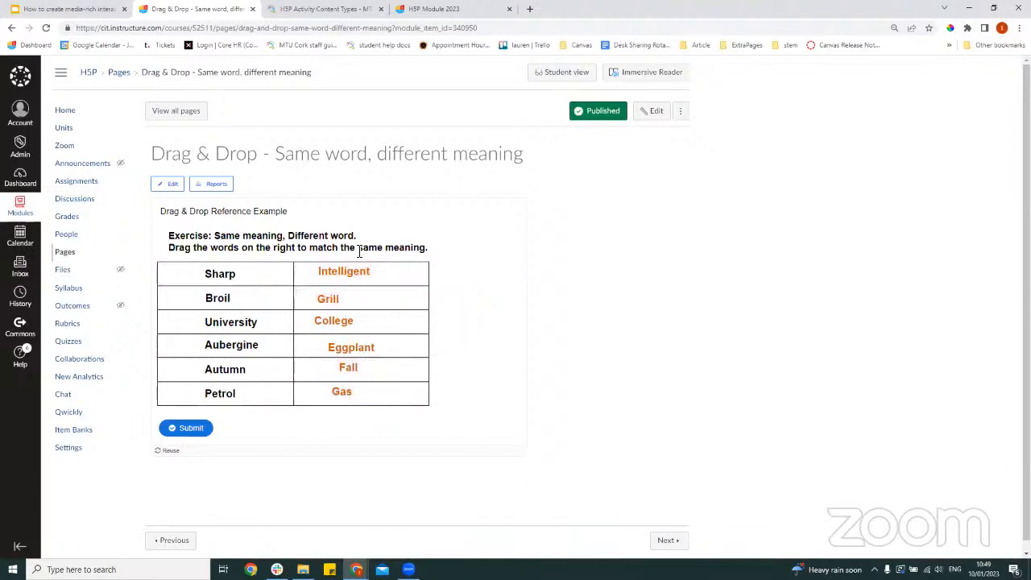
left_click(189, 429)
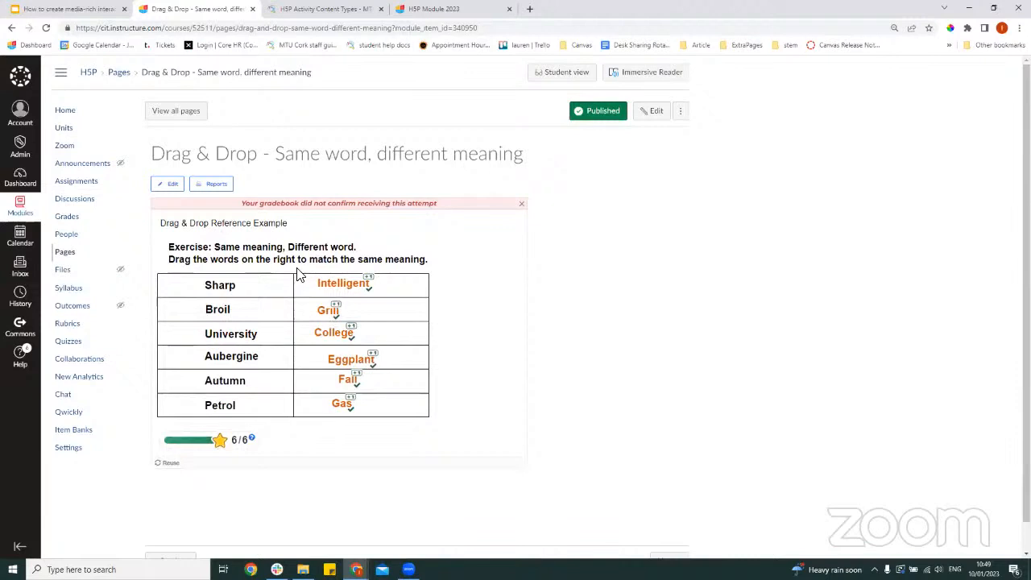
Open the drag and drop activity's reports and examine each user's attempts and scores.
left_click(219, 185)
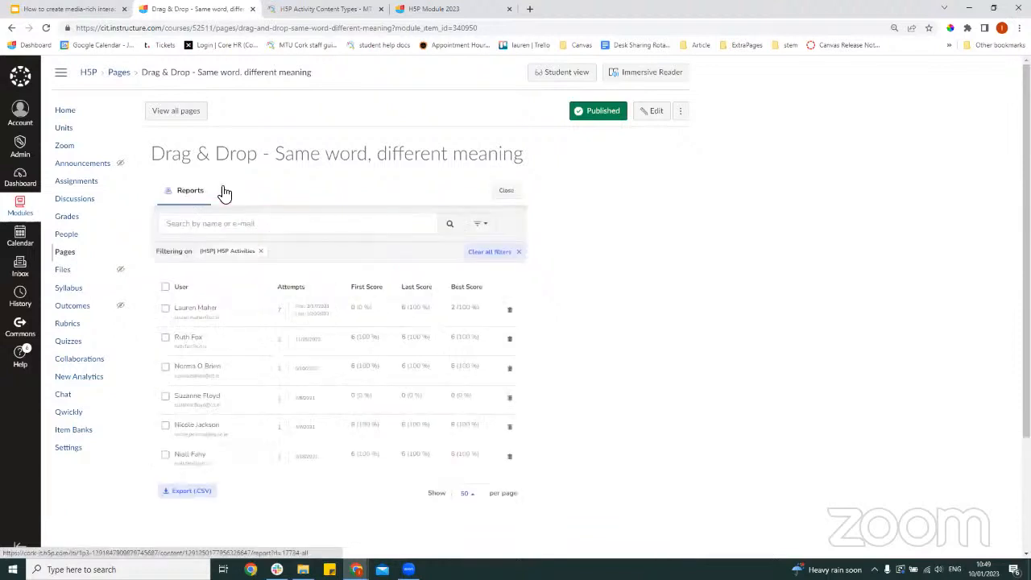
scroll(631, 322, "down", 2)
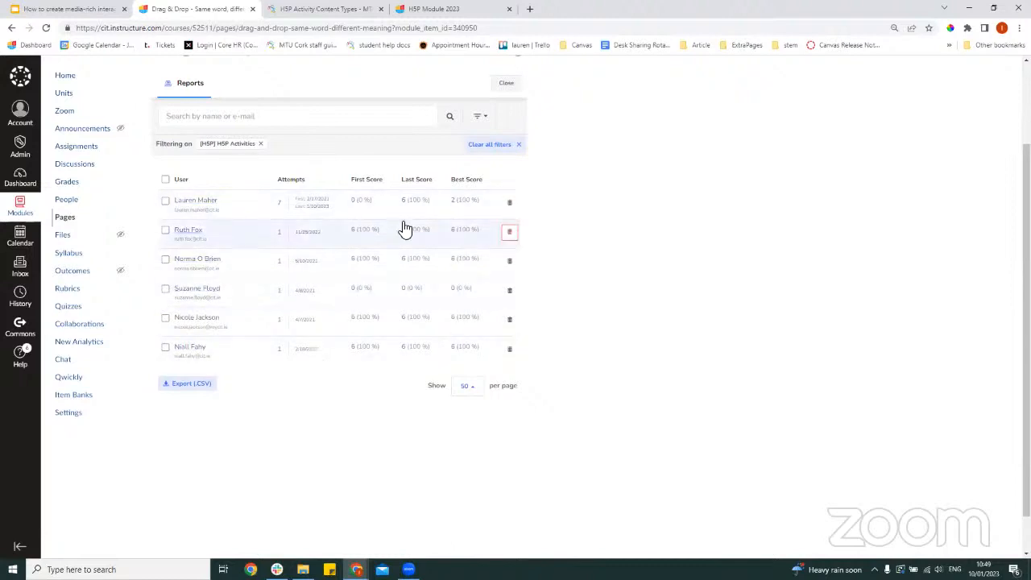
scroll(406, 242, "up", 1)
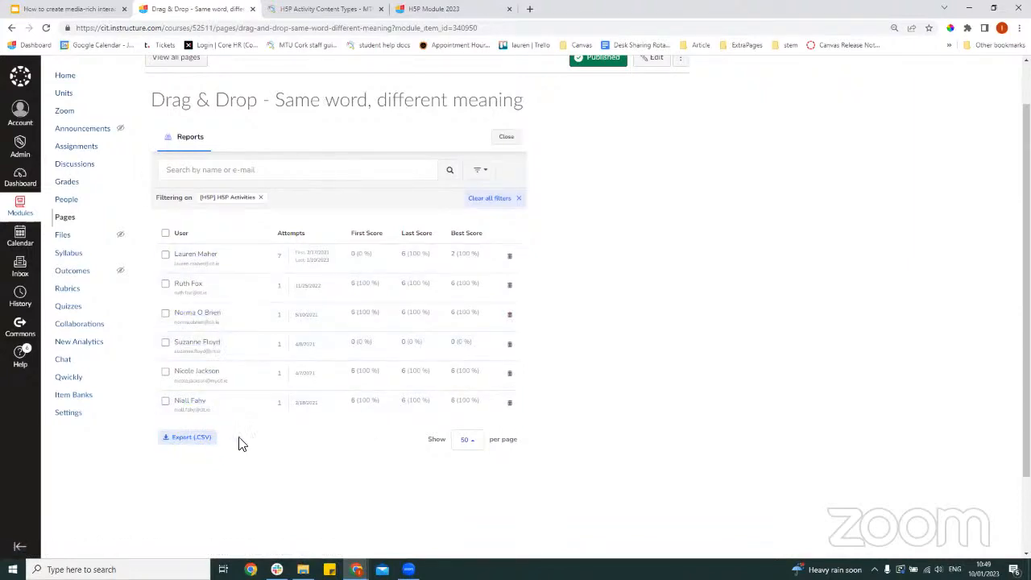
Switch to the Google Slides presentation, open the "Accessing H5P Supports" slide and highlight the self enroll link.
left_click(28, 10)
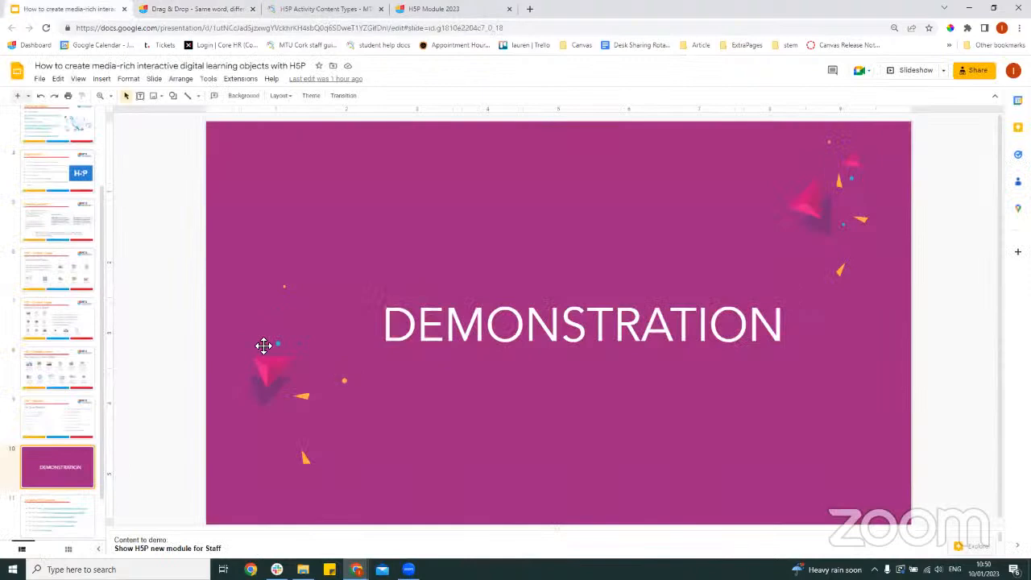
scroll(73, 342, "down", 1)
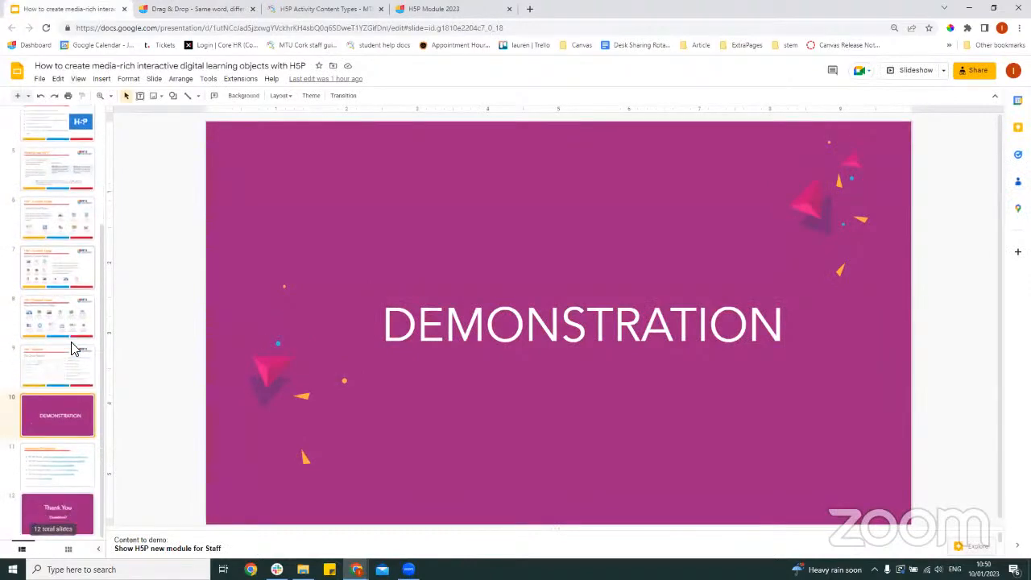
left_click(65, 461)
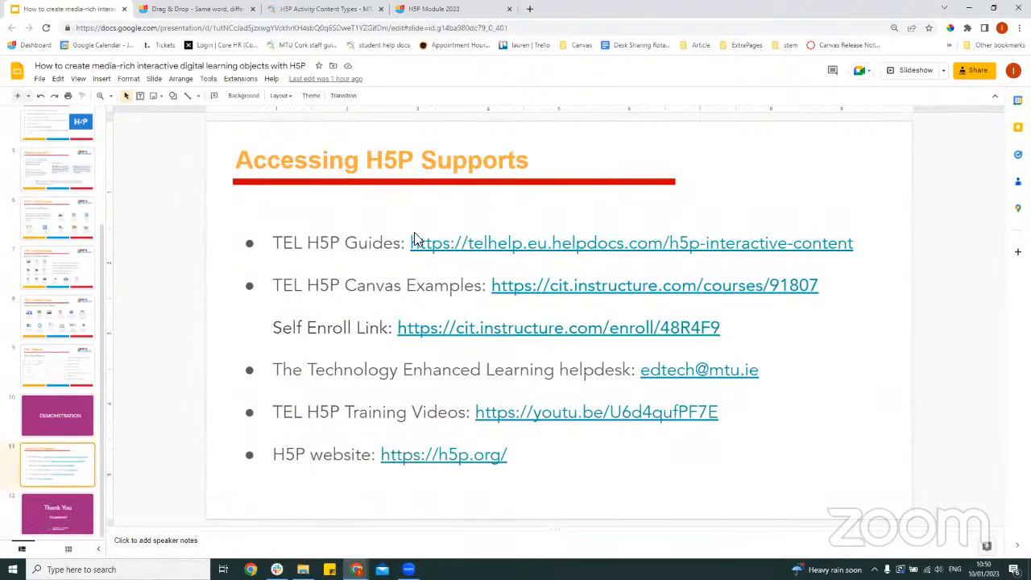
left_click_drag(730, 331, 404, 338)
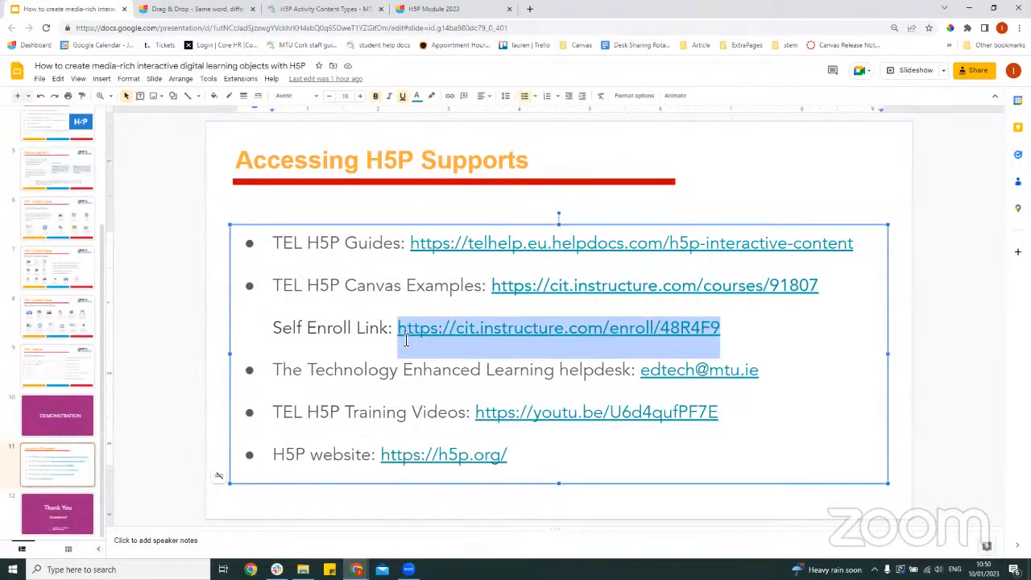
left_click(468, 499)
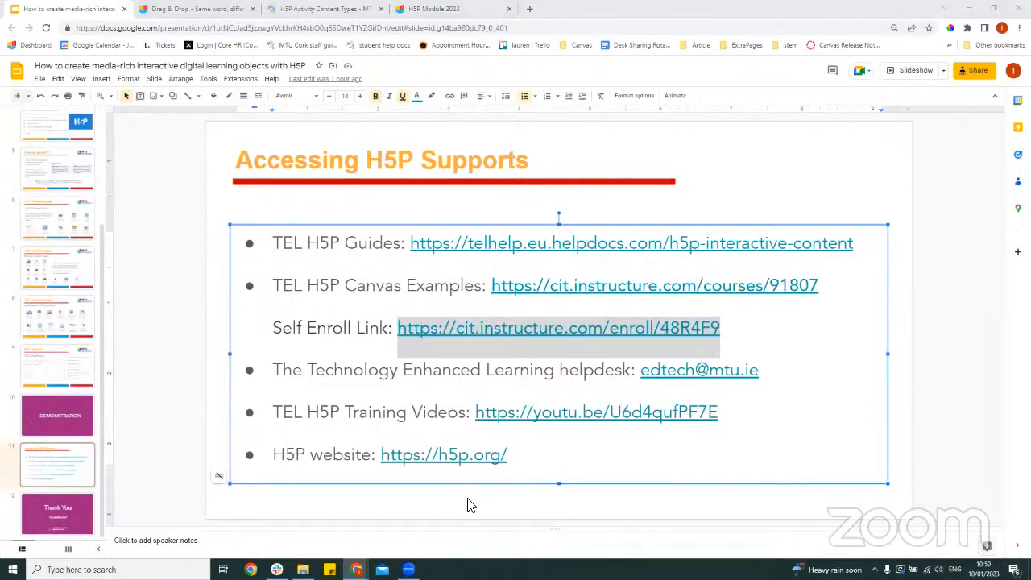